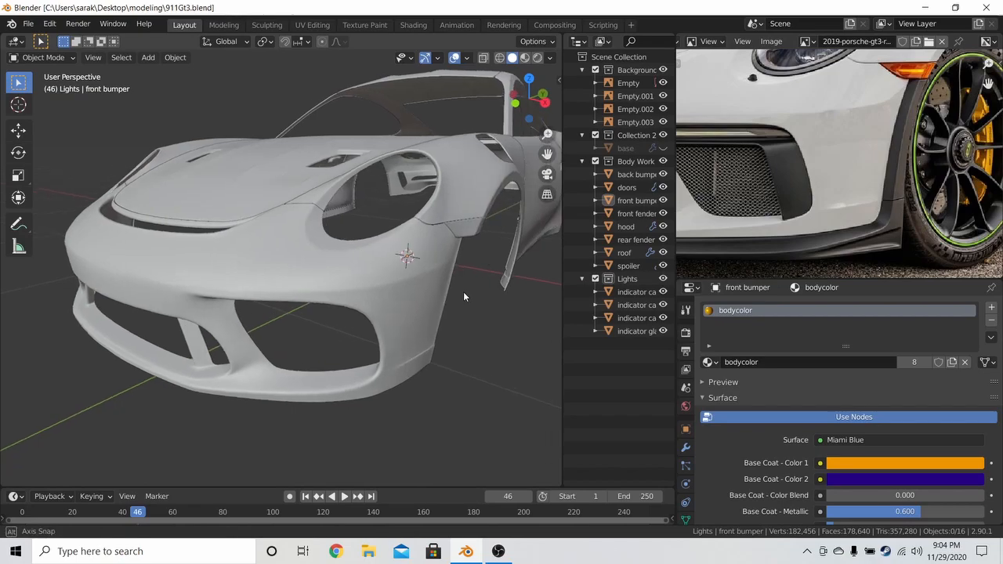
# - Unhide the base body mesh in the scene and inspect it around the front wheel arch
pyautogui.click(262, 323)
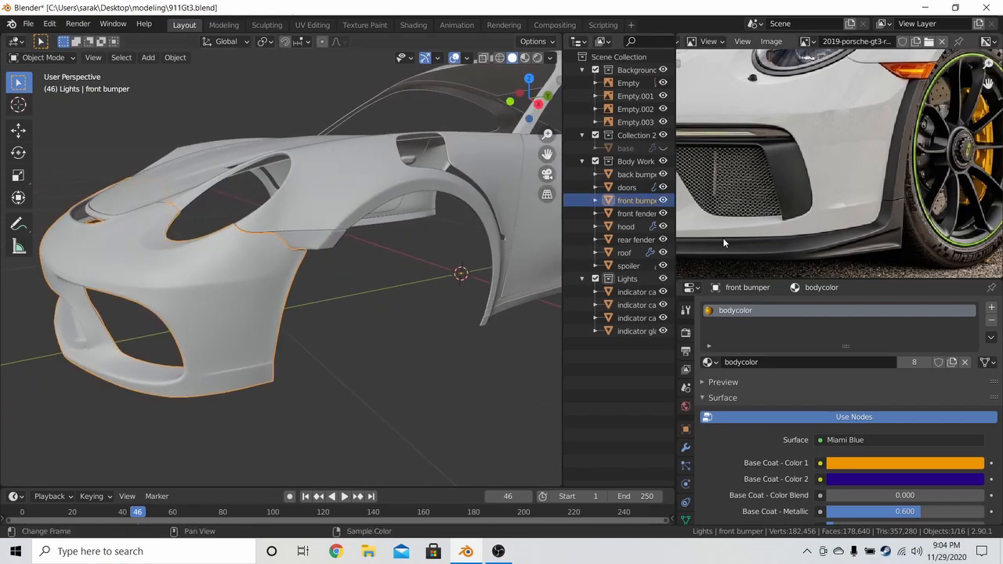
pyautogui.press('a')
pyautogui.hotkey('alt', 'a')
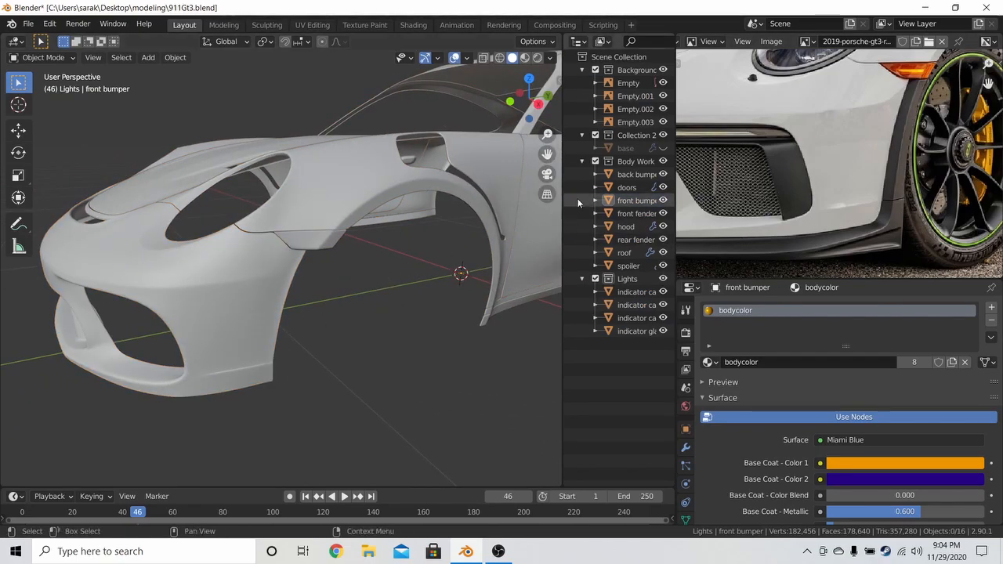
pyautogui.click(661, 148)
pyautogui.click(321, 267)
pyautogui.click(383, 269)
pyautogui.scroll(5, 294, 259)
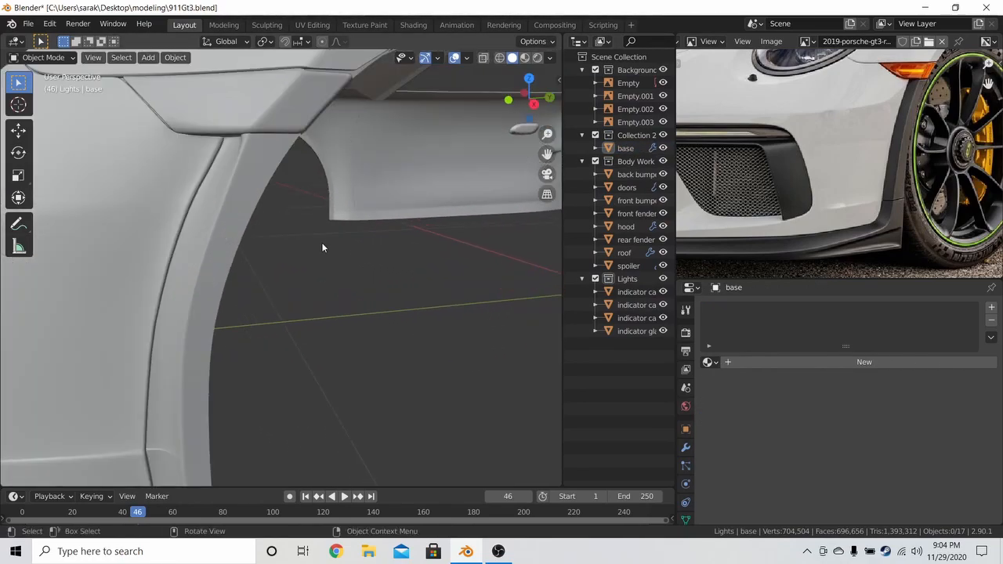
pyautogui.press('Tab')
pyautogui.press('Tab')
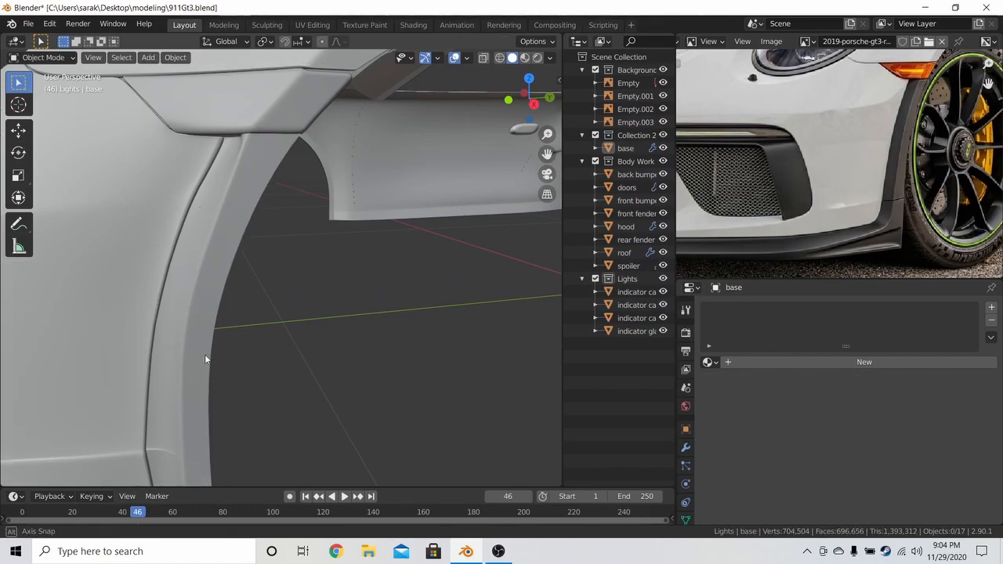
pyautogui.scroll(-6, 208, 349)
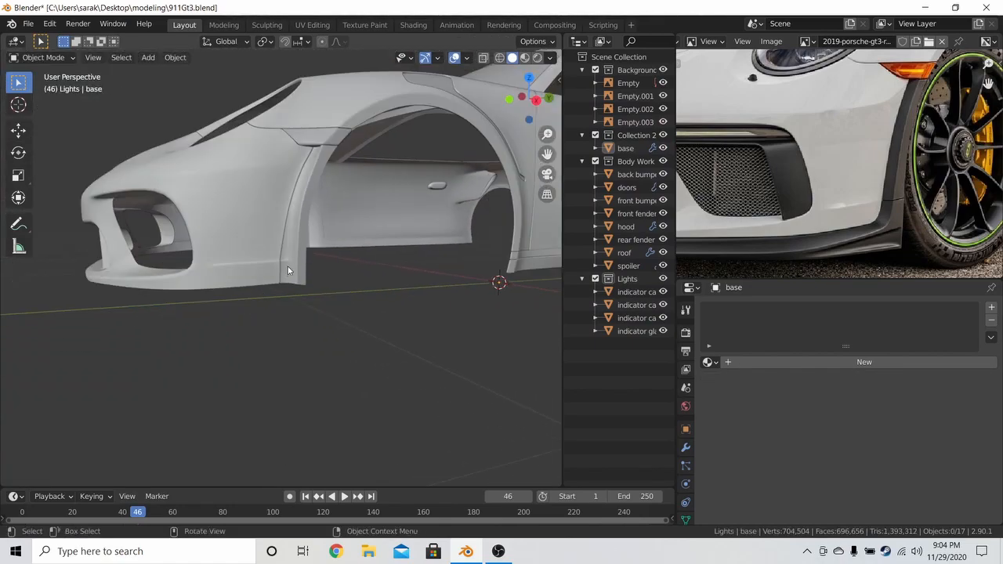
# - Duplicate the base body mesh in place
pyautogui.click(288, 271)
pyautogui.hotkey('shift', 'd')
pyautogui.rightClick(345, 279)
# - Create a new collection in the scene and name it Bumpers
pyautogui.rightClick(594, 378)
pyautogui.rightClick(608, 390)
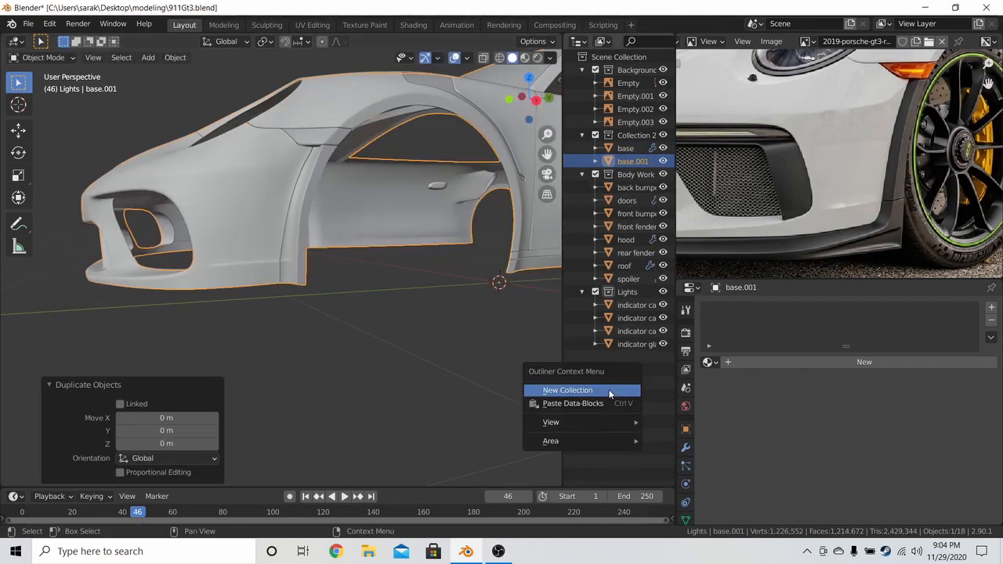
pyautogui.click(610, 391)
pyautogui.doubleClick(631, 356)
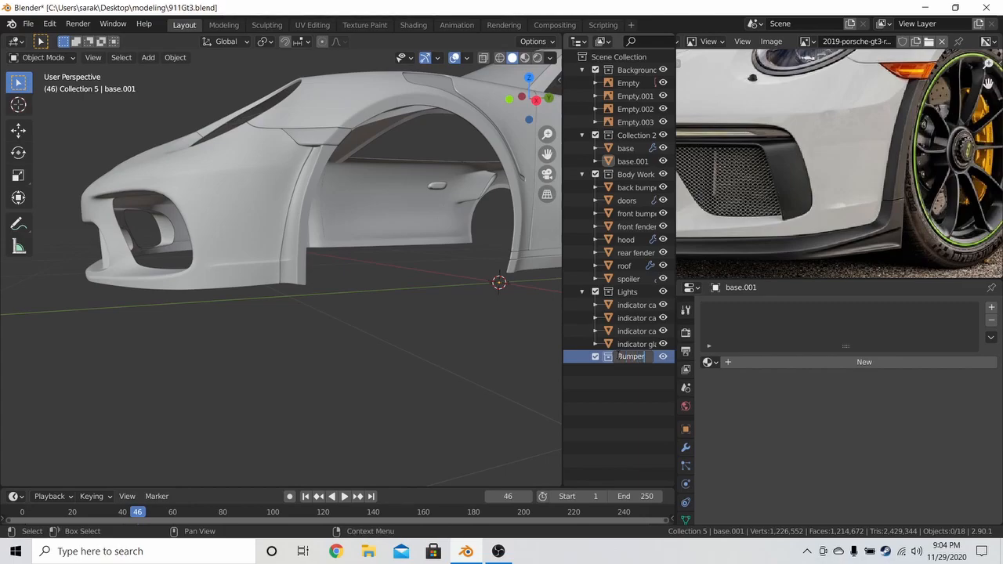
pyautogui.press('Return')
# - Move the duplicated base mesh into the Bumpers collection and rename it Front Bumper
pyautogui.moveTo(632, 160); pyautogui.dragTo(632, 357)
pyautogui.moveTo(862, 157); pyautogui.dragTo(827, 232, button='middle')
pyautogui.doubleClick(647, 359)
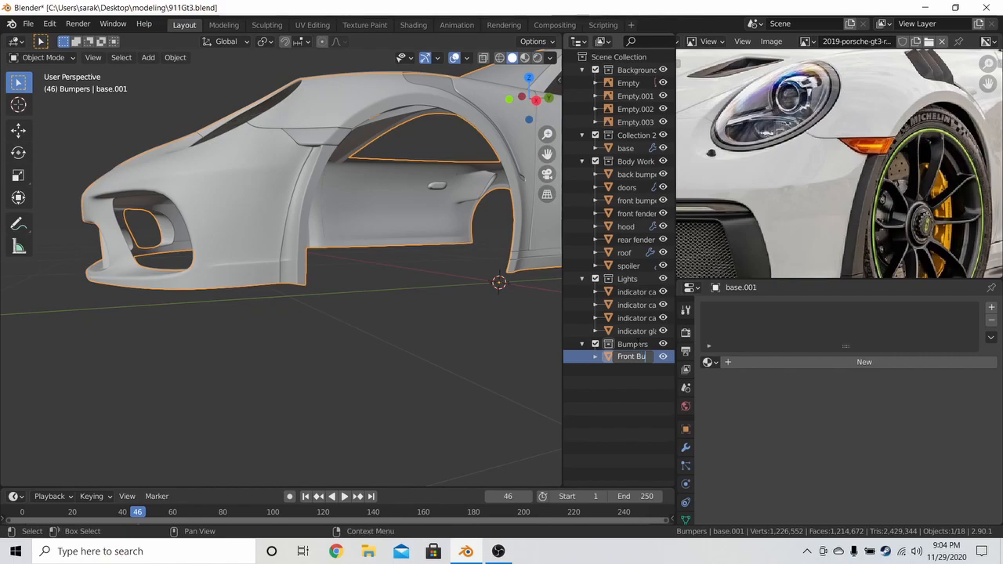
pyautogui.press('Return')
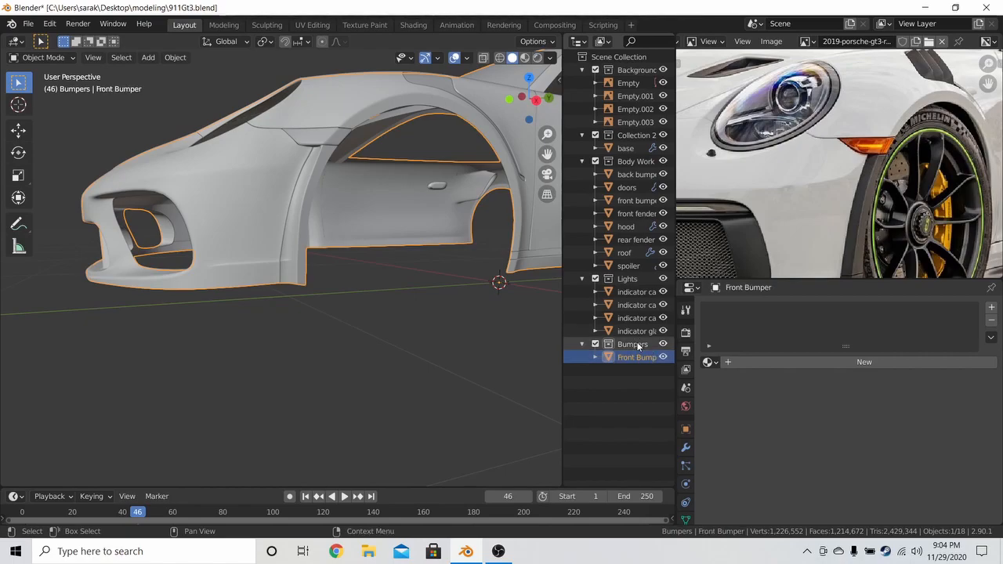
# - Hide the original base mesh and rename the duplicate in the Bumpers collection front bumper in lower case
pyautogui.click(663, 149)
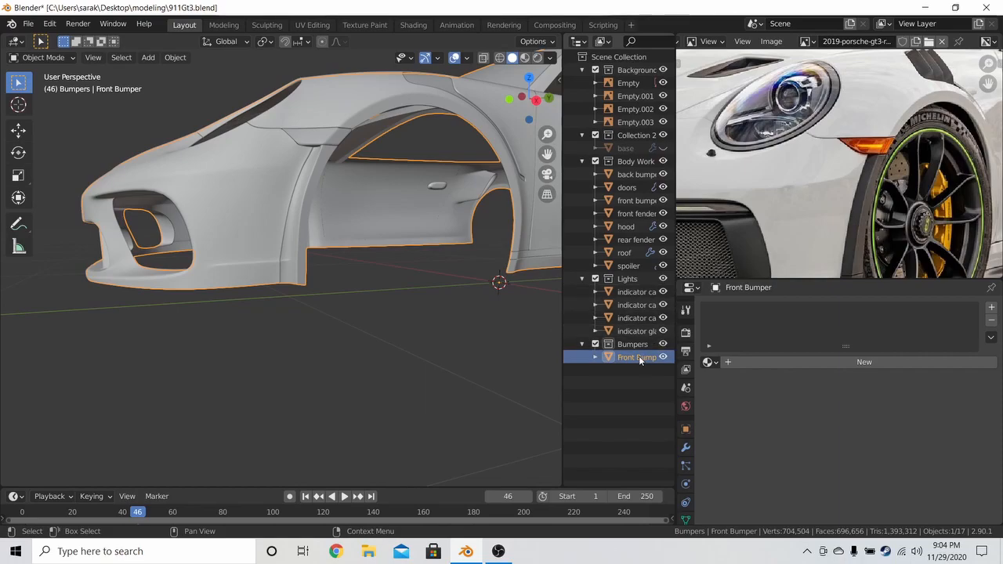
pyautogui.write('mper')
pyautogui.press('Return')
# - Delete the vertex loop running down the fender behind the front wheel arch of the duplicated mesh
pyautogui.press('Tab')
pyautogui.scroll(2, 384, 188)
pyautogui.moveTo(382, 184); pyautogui.dragTo(366, 291, button='middle')
pyautogui.scroll(-2, 387, 202)
pyautogui.hotkey('alt', 'h')
pyautogui.press('z')
pyautogui.click(257, 273)
pyautogui.keyDown('alt'); pyautogui.click(349, 265); pyautogui.keyUp('alt')
pyautogui.hotkey('alt', 'a')
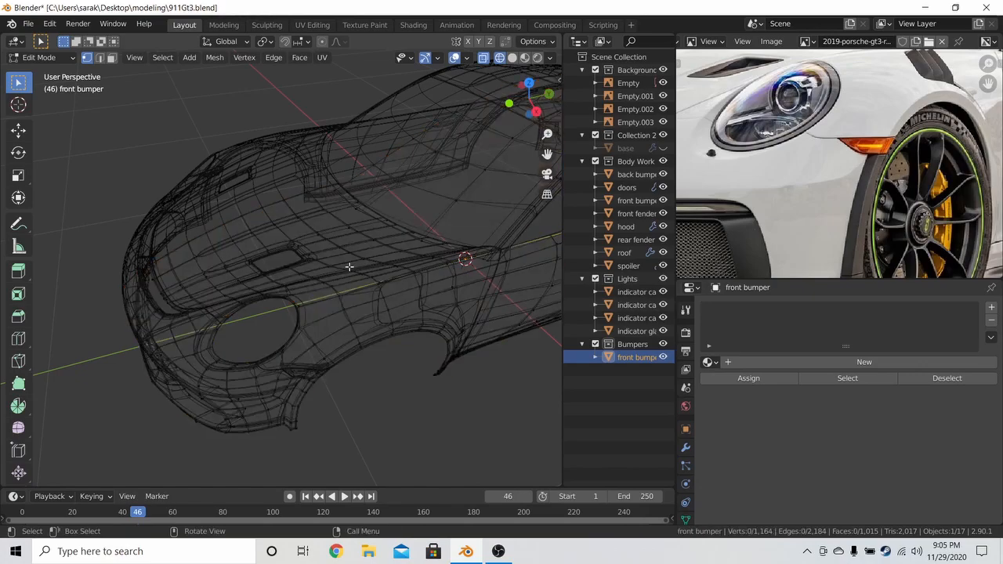
pyautogui.keyDown('alt'); pyautogui.click(355, 257); pyautogui.keyUp('alt')
pyautogui.press('x')
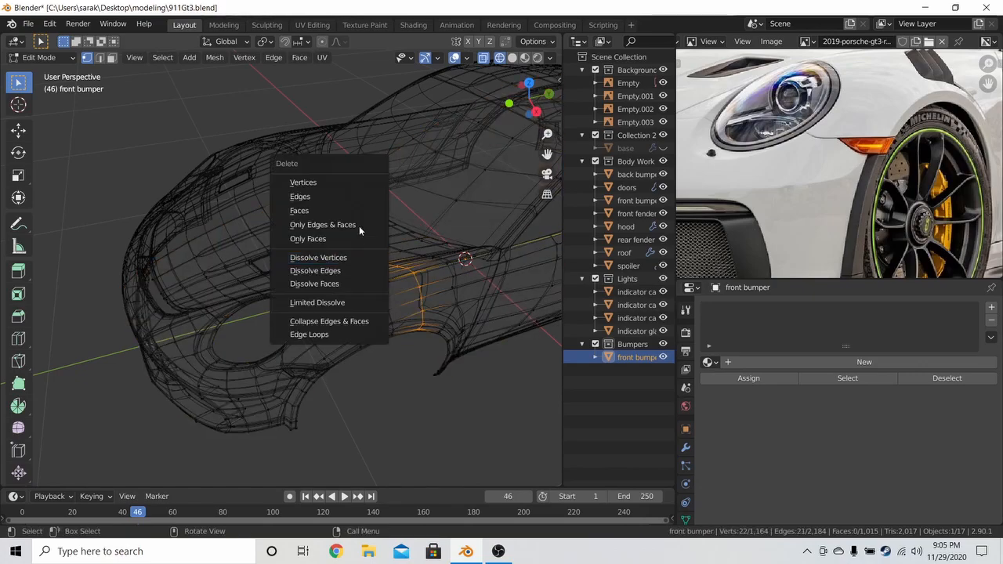
pyautogui.click(352, 181)
# - Delete the linked cabin and rear body section that is cut off from the front end
pyautogui.press('l')
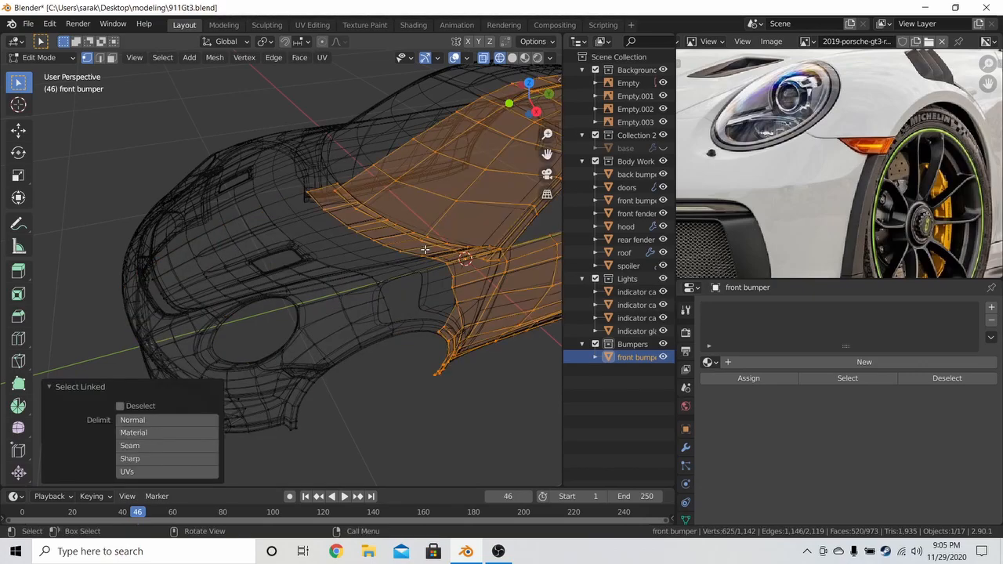
pyautogui.scroll(-4, 425, 249)
pyautogui.press('x')
pyautogui.click(410, 246)
pyautogui.press('z')
pyautogui.click(413, 264)
pyautogui.scroll(3, 413, 263)
pyautogui.scroll(2, 415, 265)
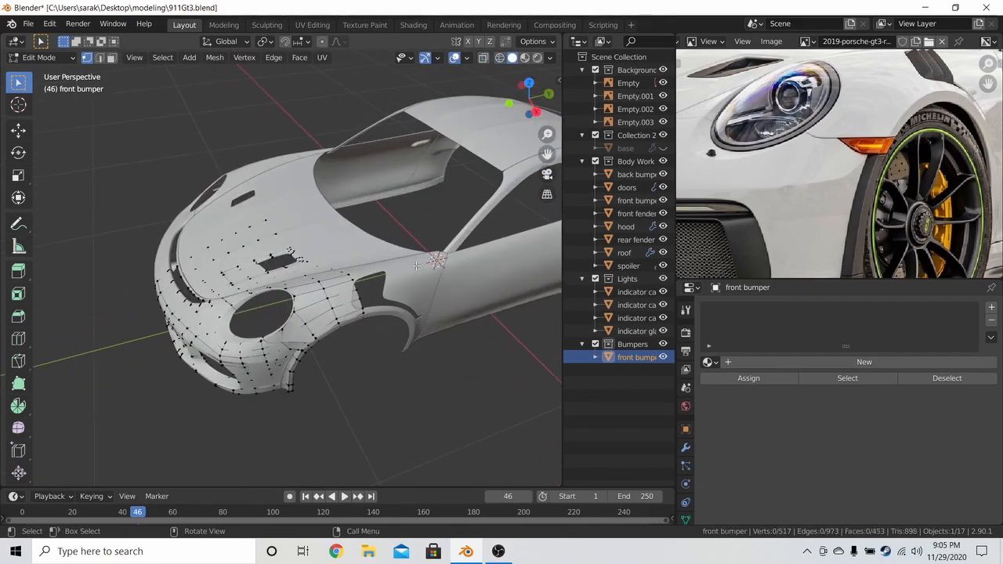
# - Delete all vertices except the bumper's lower edge loop and the strip ahead of the front wheel arch
pyautogui.moveTo(302, 293); pyautogui.dragTo(374, 277, button='middle')
pyautogui.scroll(3, 377, 304)
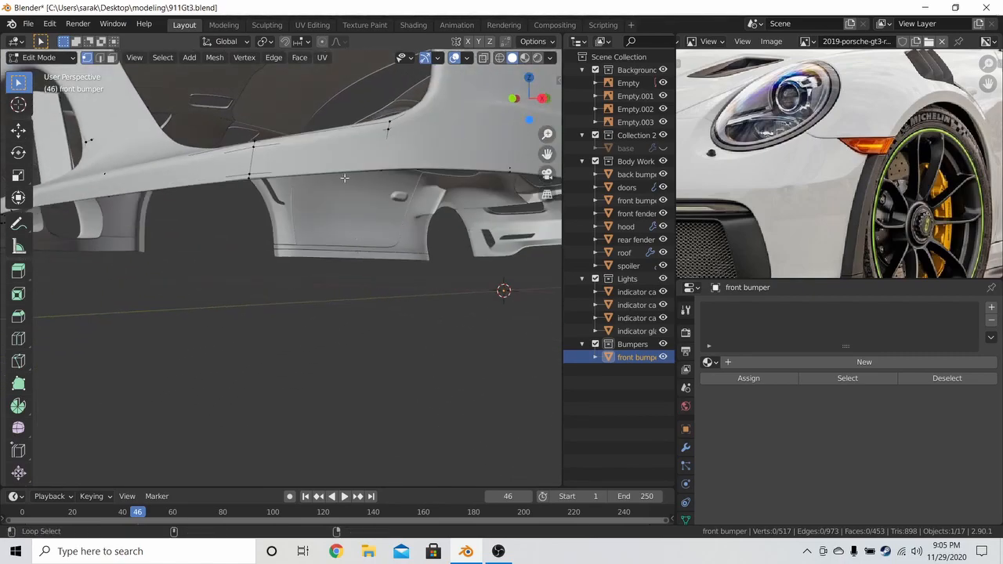
pyautogui.moveTo(361, 180); pyautogui.dragTo(337, 186, button='middle')
pyautogui.scroll(-2, 337, 186)
pyautogui.scroll(-1, 338, 187)
pyautogui.press('z')
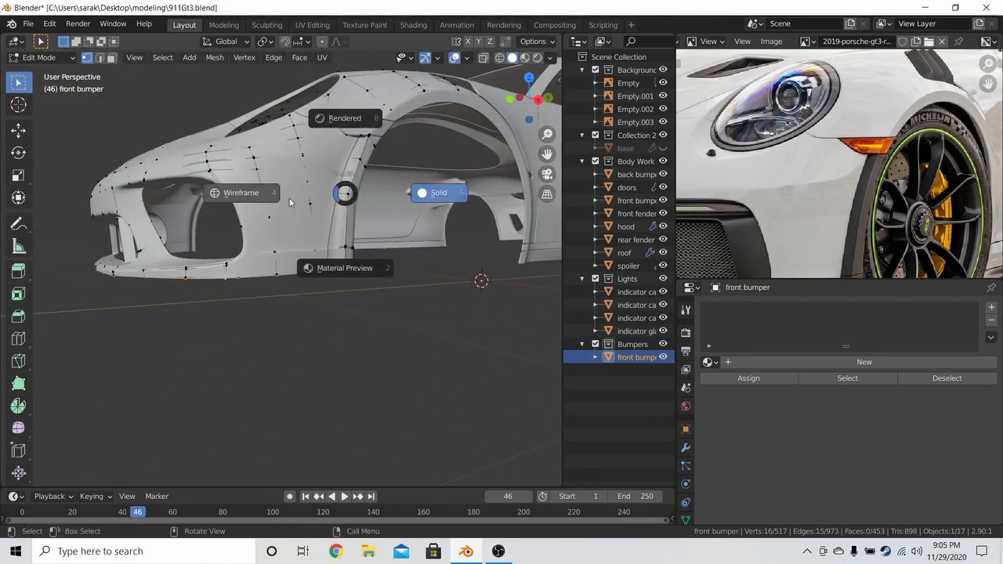
pyautogui.click(283, 200)
pyautogui.press('c')
pyautogui.moveTo(345, 277); pyautogui.dragTo(353, 164)
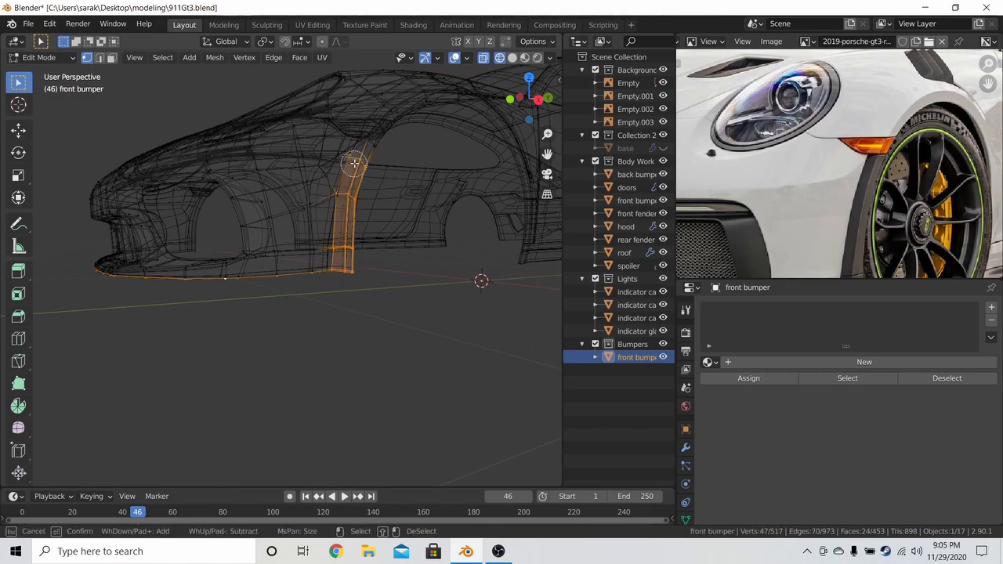
pyautogui.rightClick(361, 147)
pyautogui.moveTo(361, 147); pyautogui.dragTo(396, 188, button='middle')
pyautogui.press('c')
pyautogui.moveTo(343, 282)
pyautogui.mouseDown()
pyautogui.moveTo(368, 250)
pyautogui.moveTo(331, 261)
pyautogui.moveTo(296, 365)
pyautogui.moveTo(323, 251)
pyautogui.moveTo(383, 237)
pyautogui.mouseUp()
pyautogui.rightClick(417, 277)
pyautogui.hotkey('ctrl', 'i')
pyautogui.press('x')
pyautogui.click(416, 276)
pyautogui.press('z')
pyautogui.click(442, 280)
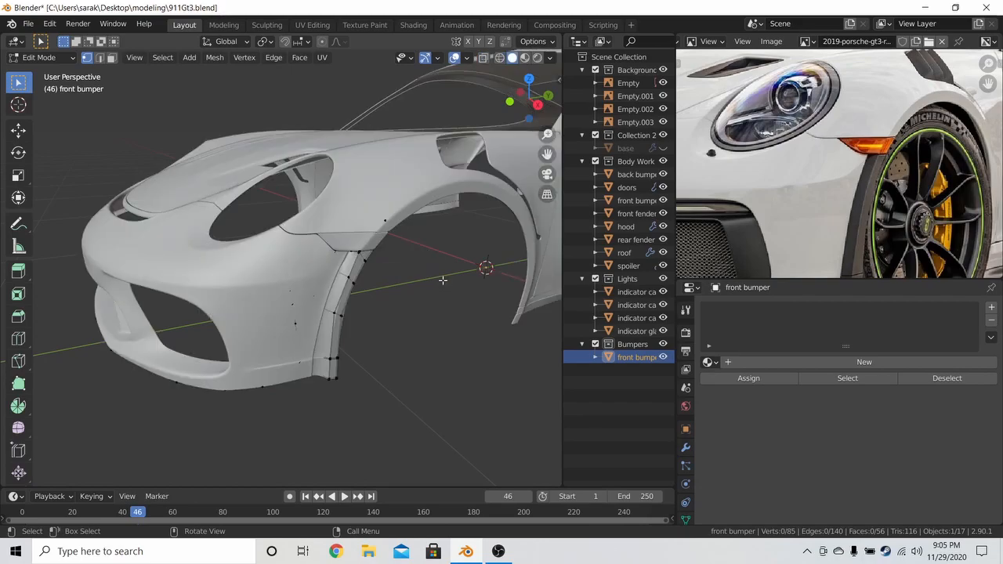
# - Try to delete the extra outer vertices on the bumper side of the wheel-arch strip
pyautogui.press('KP_Divide')
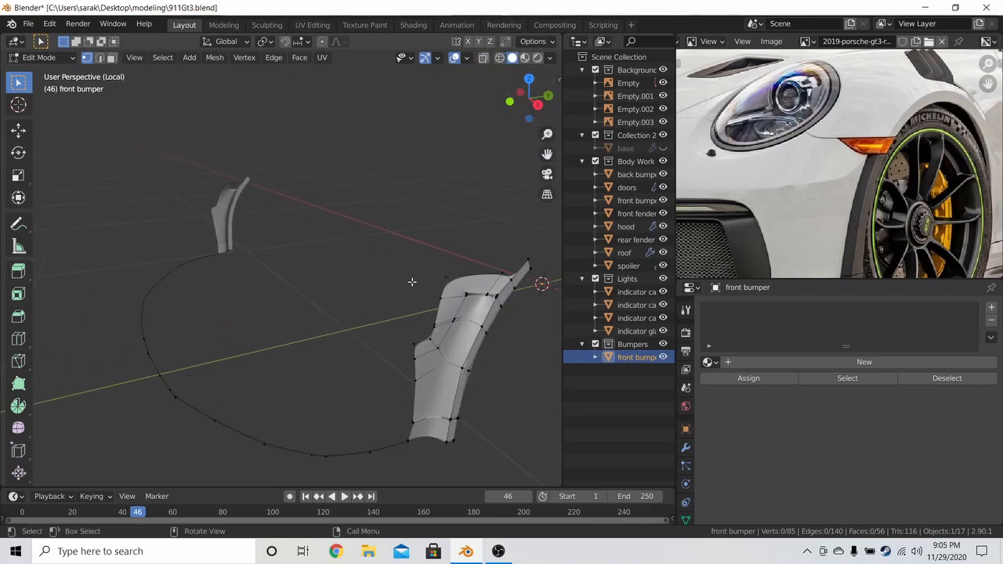
pyautogui.press('KP_Divide')
pyautogui.press('z')
pyautogui.click(363, 291)
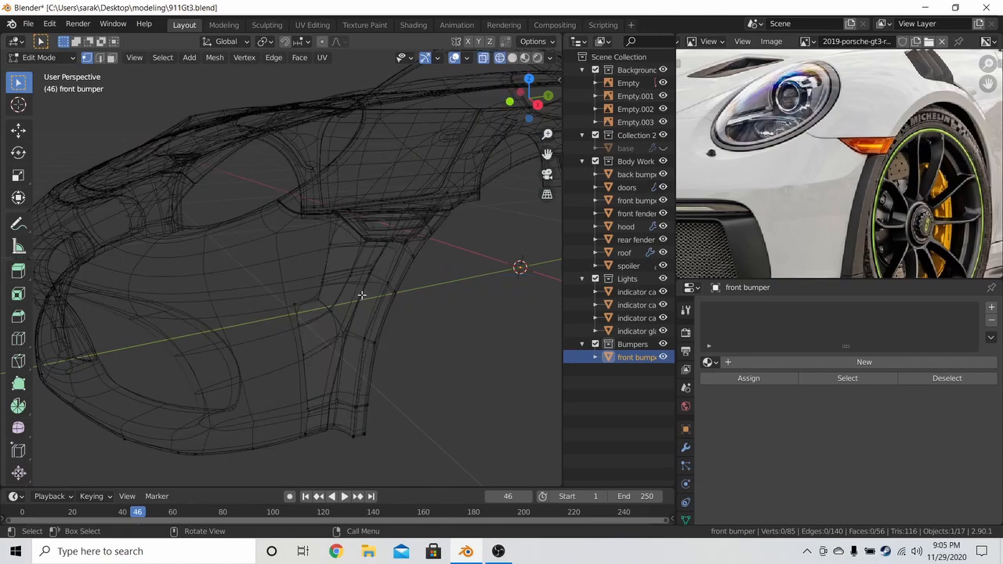
pyautogui.press('x')
pyautogui.click(306, 312)
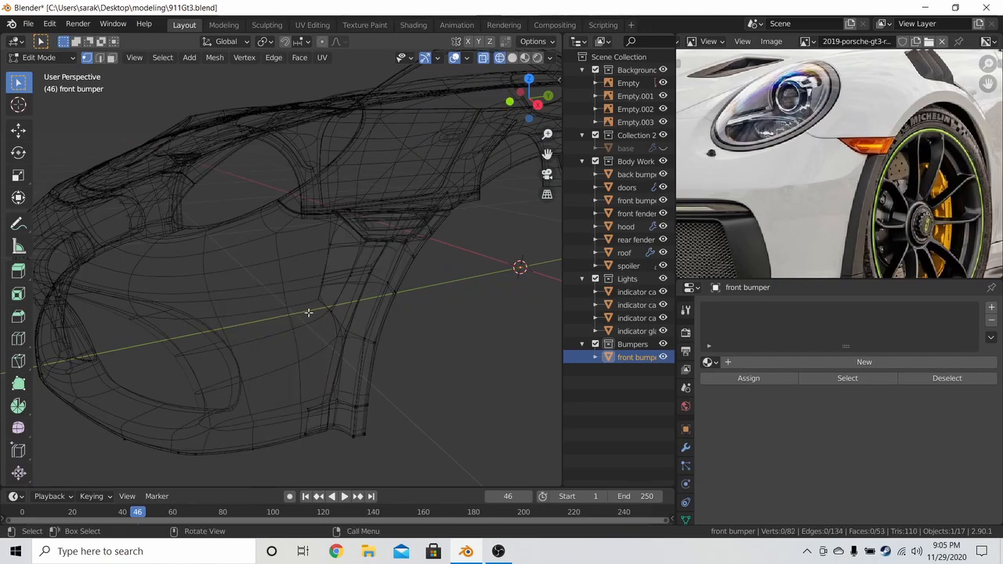
pyautogui.moveTo(306, 312); pyautogui.dragTo(293, 301, button='middle')
pyautogui.press('c')
pyautogui.click(245, 369)
pyautogui.rightClick(245, 369)
pyautogui.press('x')
pyautogui.click(246, 369)
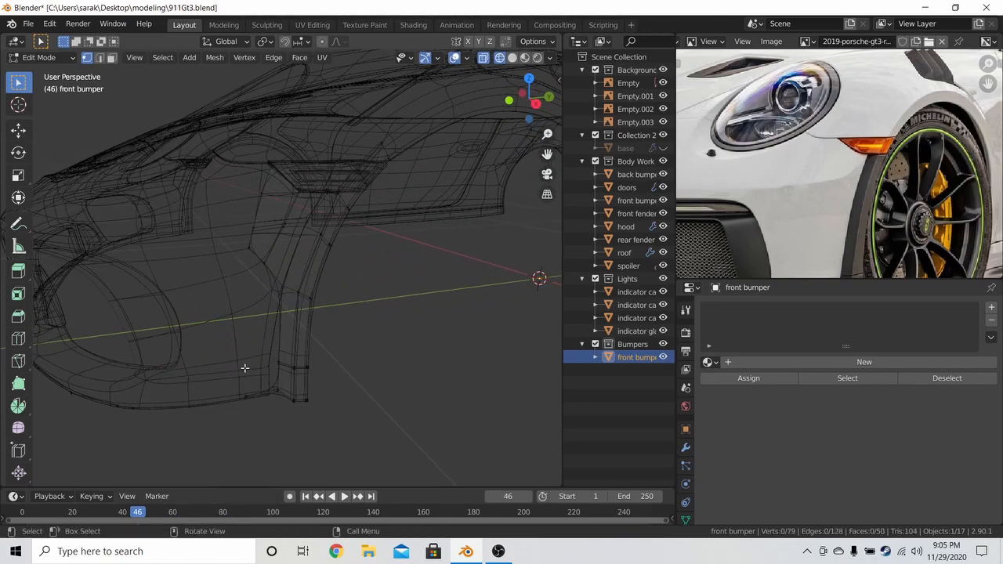
# - Undo the vertex deletions on the wheel-arch strip and return to wireframe shading
pyautogui.press('z')
pyautogui.click(247, 443)
pyautogui.hotkey('ctrl', 'z')
pyautogui.press('z')
pyautogui.click(270, 332)
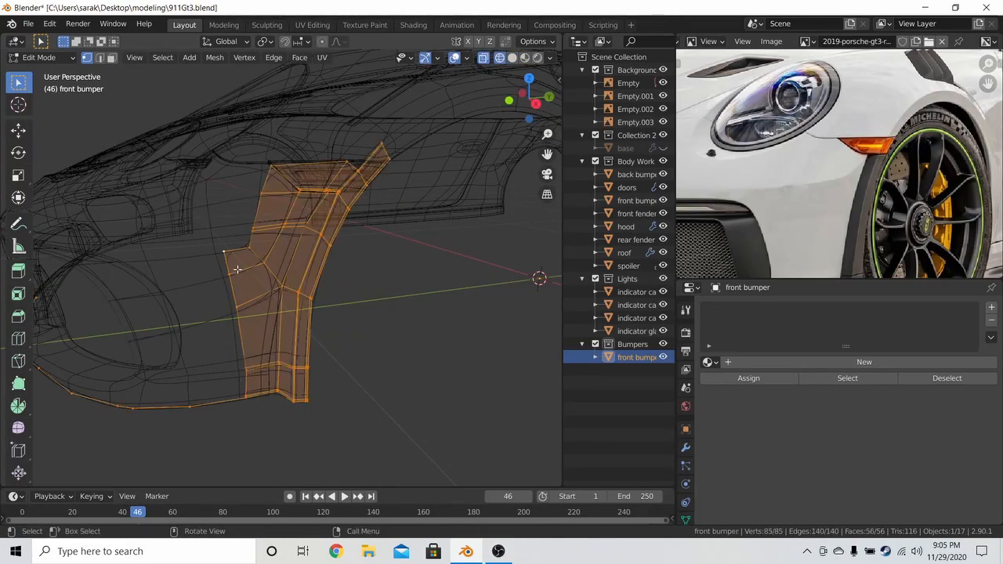
# - Delete the outermost corner vertex on the bumper side of the wheel-arch strip
pyautogui.press('x')
pyautogui.click(226, 271)
pyautogui.press('z')
pyautogui.click(266, 277)
pyautogui.press('z')
pyautogui.click(252, 314)
# - Slide the lower vertices of the wheel-arch strip along their edges toward the bumper seam
pyautogui.scroll(3, 293, 367)
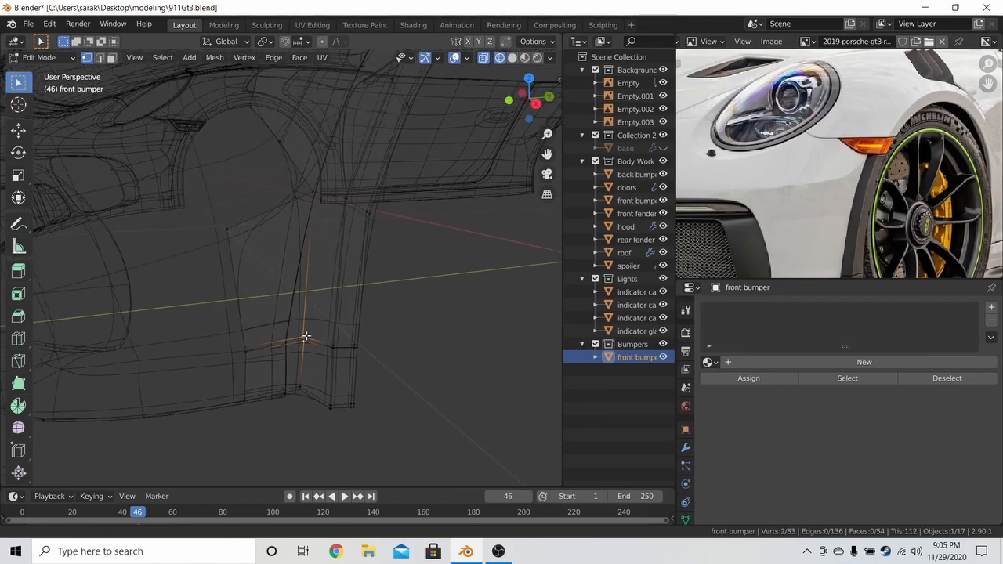
pyautogui.hotkey('shift', 'v')
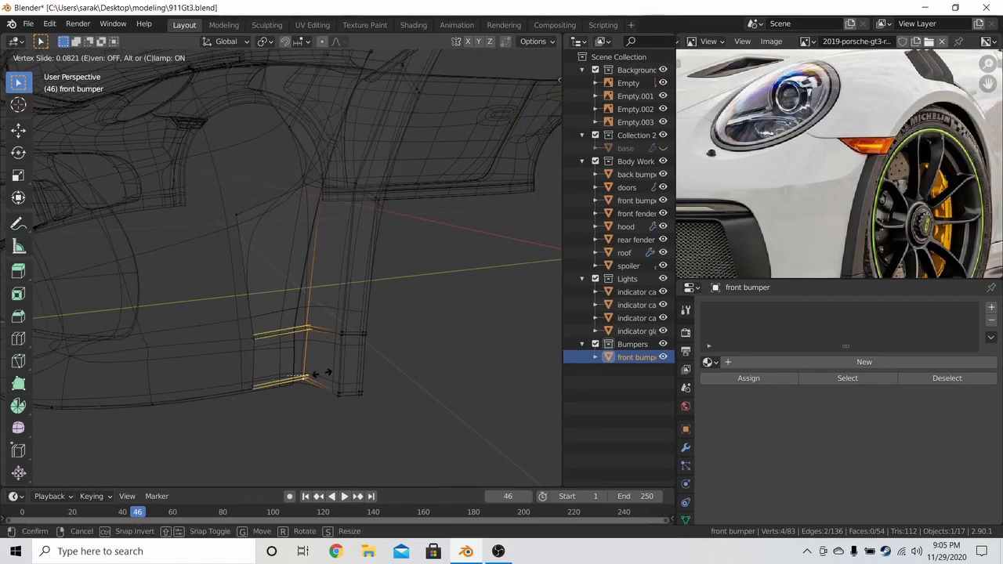
pyautogui.click(208, 382)
pyautogui.press('z')
pyautogui.click(322, 370)
pyautogui.press('Tab')
pyautogui.moveTo(367, 355); pyautogui.dragTo(331, 351, button='middle')
pyautogui.press('Tab')
# - Delete the leftover outer vertices beyond the bumper seam beside the lower wheel-arch strip
pyautogui.press('z')
pyautogui.click(86, 255)
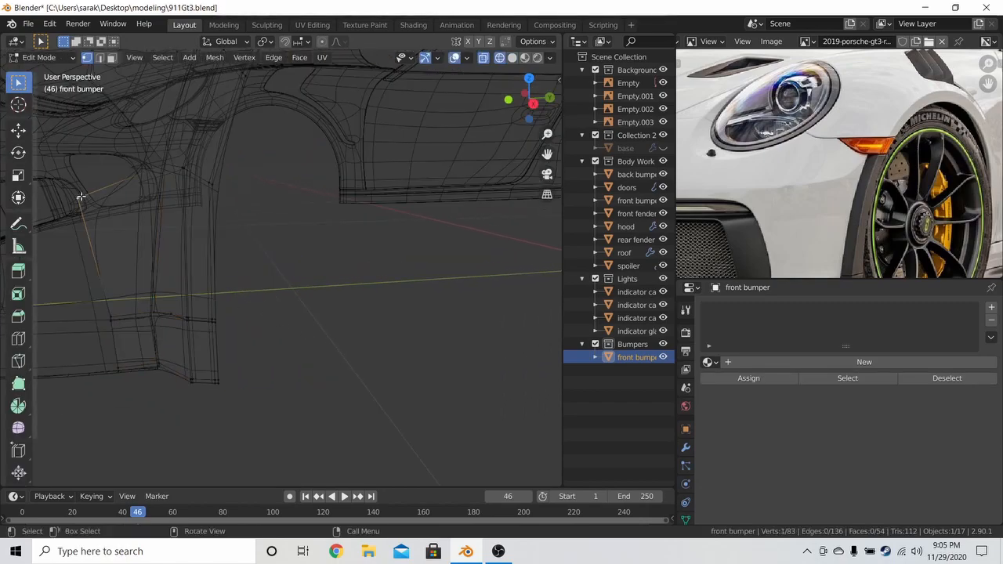
pyautogui.press('x')
pyautogui.click(109, 310)
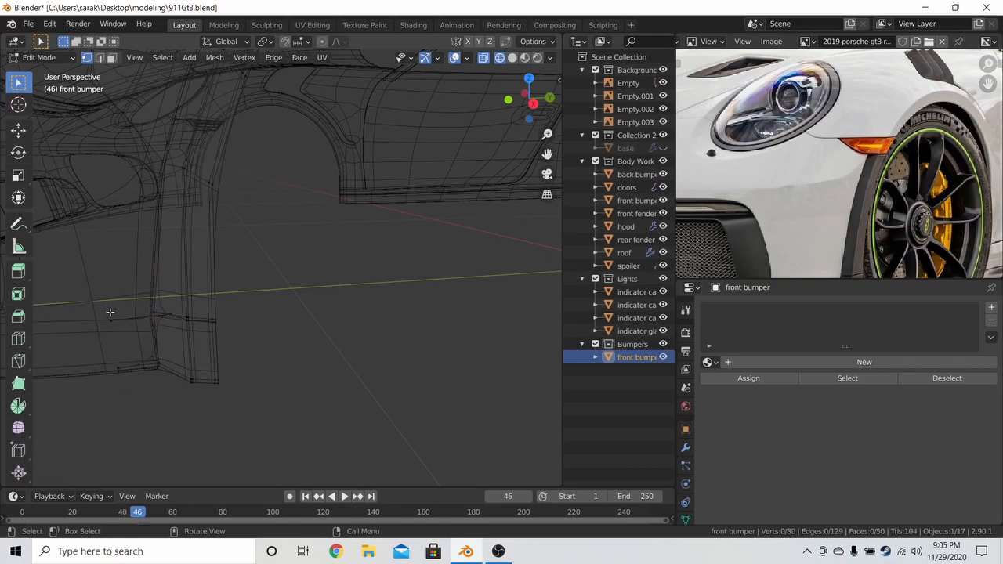
pyautogui.press('x')
pyautogui.click(116, 349)
pyautogui.press('x')
pyautogui.click(122, 364)
pyautogui.press('z')
pyautogui.click(184, 352)
pyautogui.press('Tab')
pyautogui.moveTo(217, 337); pyautogui.dragTo(229, 330, button='middle')
pyautogui.press('Tab')
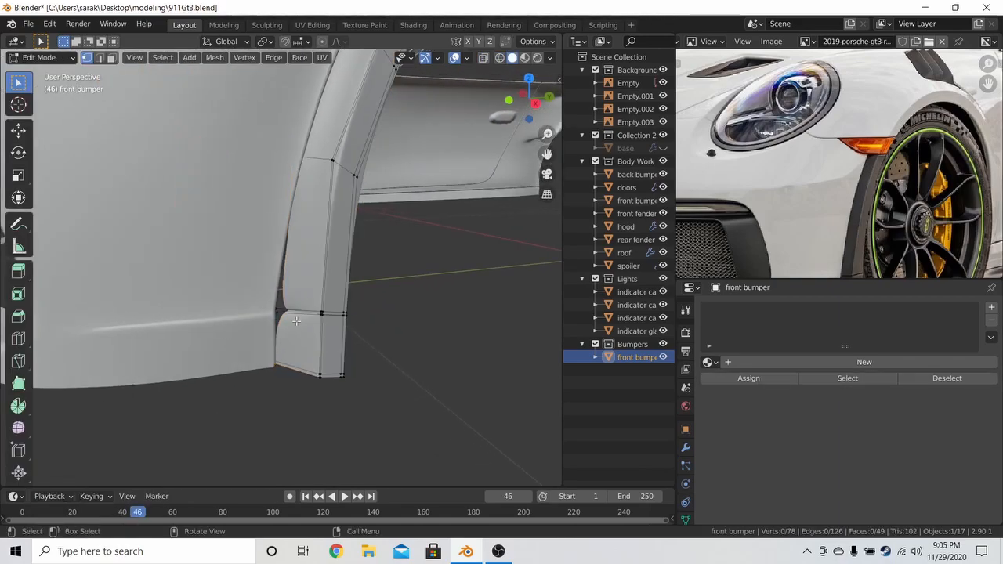
# - Move the strip's lower seam vertex about -0.012 m along Y toward the bumper edge
pyautogui.scroll(5, 318, 316)
pyautogui.press('z')
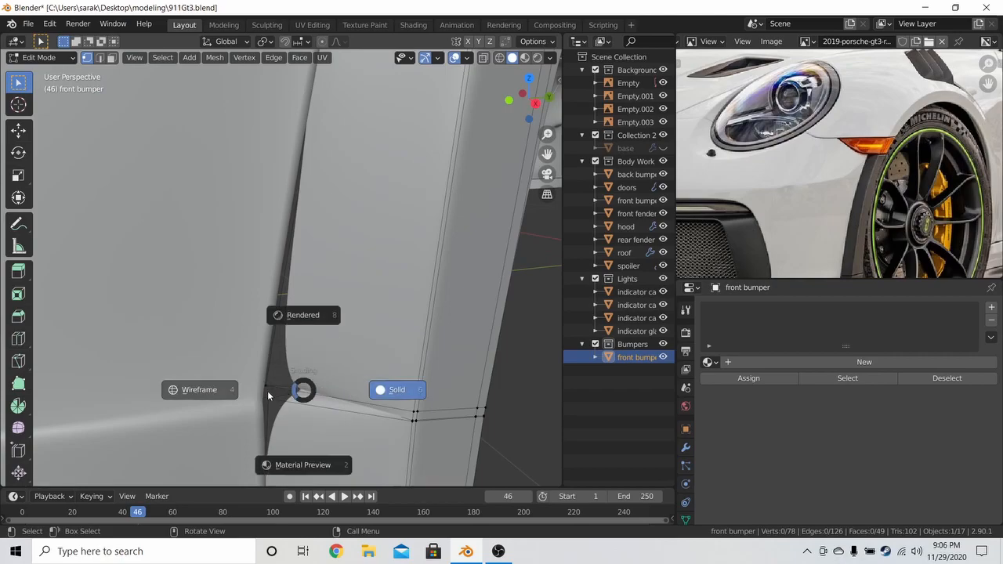
pyautogui.click(197, 390)
pyautogui.click(297, 389)
pyautogui.press('g')
pyautogui.press('y')
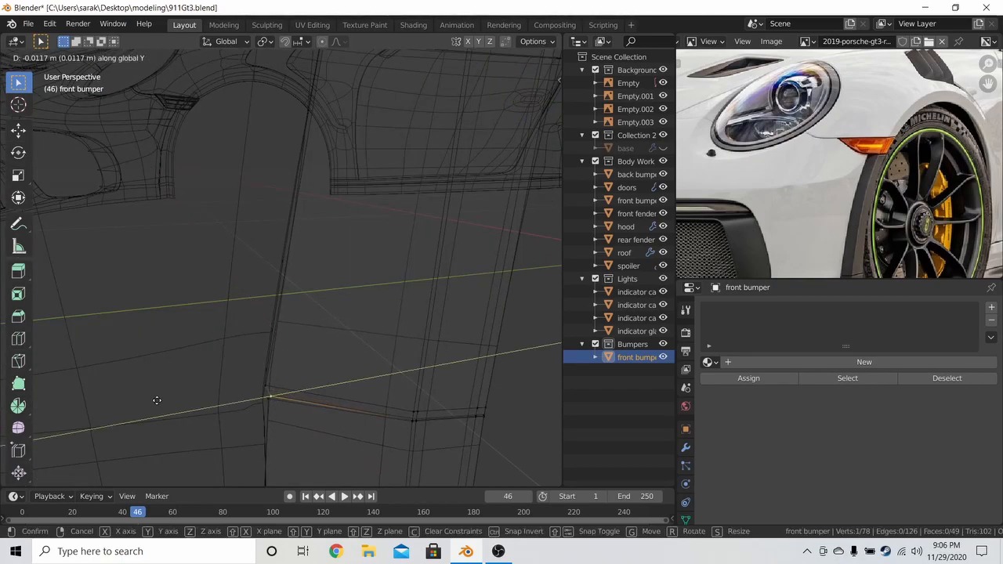
pyautogui.click(148, 396)
# - Slide the lower seam vertex along its edge and compare the strip with the reference photo
pyautogui.press('g')
pyautogui.press('g')
pyautogui.click(151, 396)
pyautogui.press('z')
pyautogui.click(234, 388)
pyautogui.press('Tab')
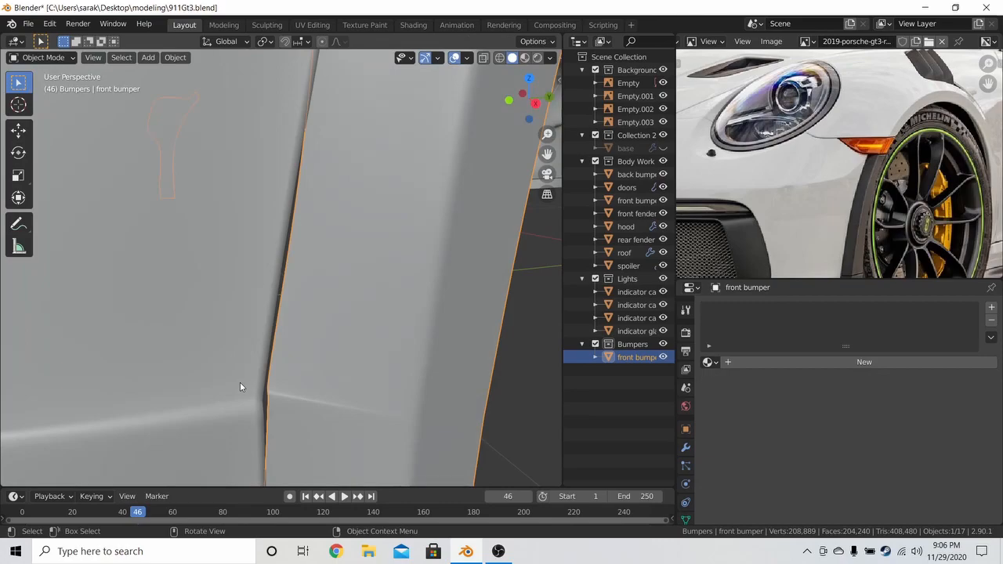
pyautogui.hotkey('alt', 'a')
pyautogui.click(359, 345)
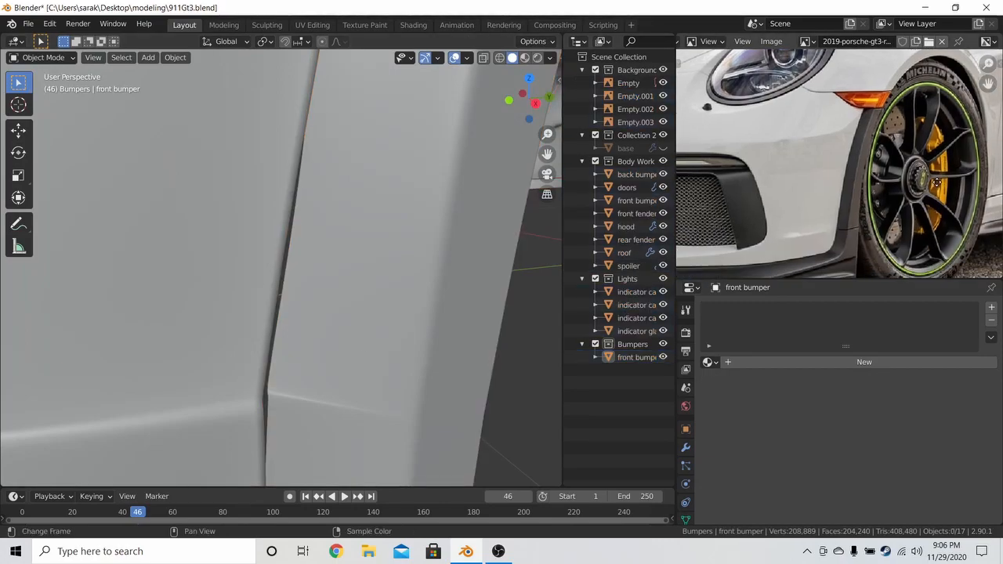
# - Remove the extra horizontal edge loop across the lower part of the wheel-arch strip
pyautogui.press('Tab')
pyautogui.keyDown('alt'); pyautogui.click(377, 408); pyautogui.keyUp('alt')
pyautogui.press('x')
pyautogui.click(349, 523)
# - Fine-tune the lower seam vertex along Y so it meets the bumper edge
pyautogui.click(266, 400)
pyautogui.press('g')
pyautogui.press('y')
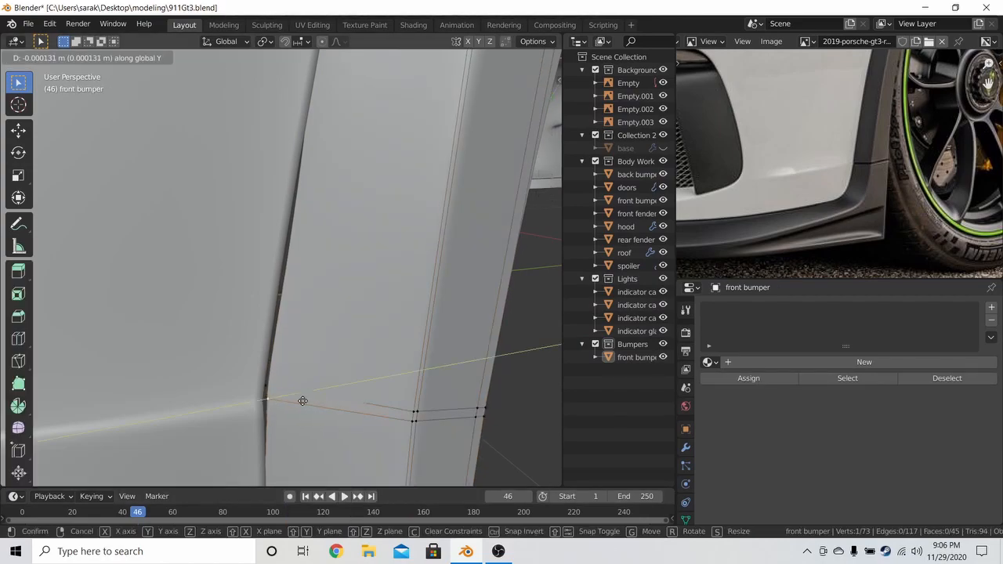
pyautogui.click(294, 402)
# - Leave mesh editing, deselect everything and save the 911Gt3.blend file
pyautogui.press('Tab')
pyautogui.scroll(-10, 312, 265)
pyautogui.press('a')
pyautogui.press('a')
pyautogui.hotkey('ctrl', 's')
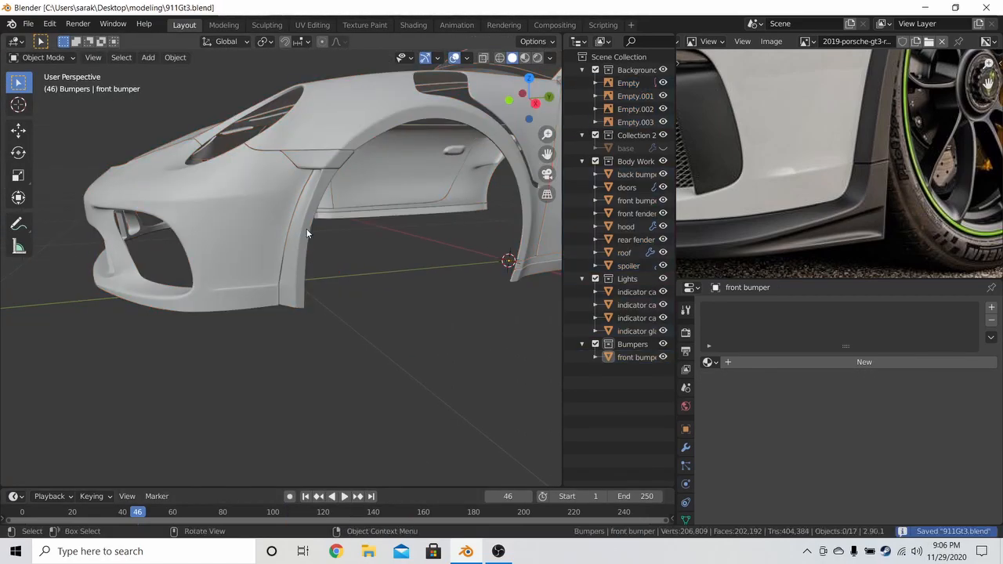
# - Re-enter mesh editing on the bumper trim and delete the vertices of the topmost loop behind the side indicator
pyautogui.scroll(3, 308, 278)
pyautogui.press('Tab')
pyautogui.press('z')
pyautogui.click(257, 254)
pyautogui.keyDown('shift'); pyautogui.moveTo(320, 246); pyautogui.dragTo(321, 315, button='middle'); pyautogui.keyUp('shift')
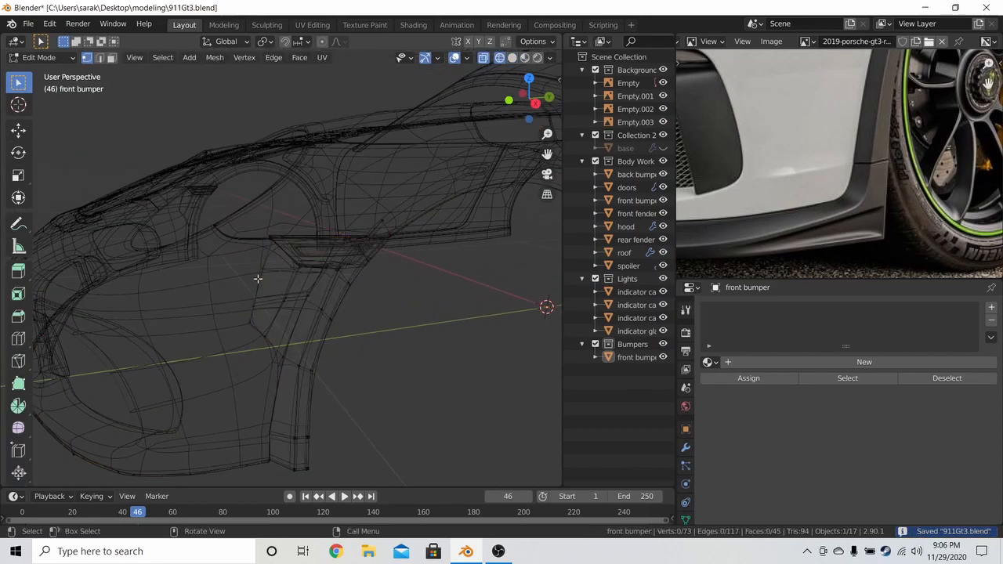
pyautogui.keyDown('alt'); pyautogui.click(257, 279); pyautogui.keyUp('alt')
pyautogui.press('x')
pyautogui.click(236, 124)
pyautogui.press('z')
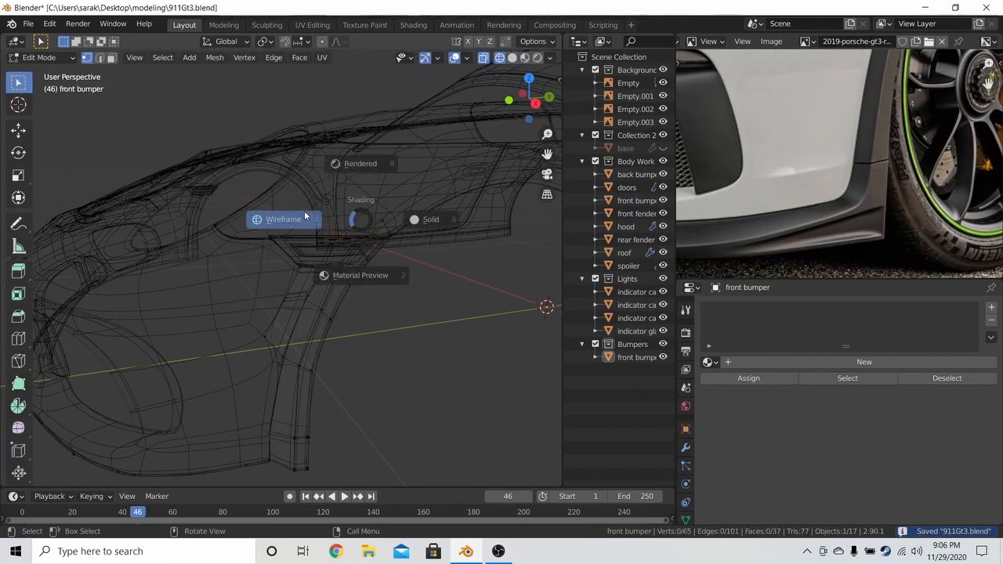
# - Delete the two surplus vertex groups above the wheel-arch strip so it stops near the side indicator's lower edge
pyautogui.scroll(3, 416, 238)
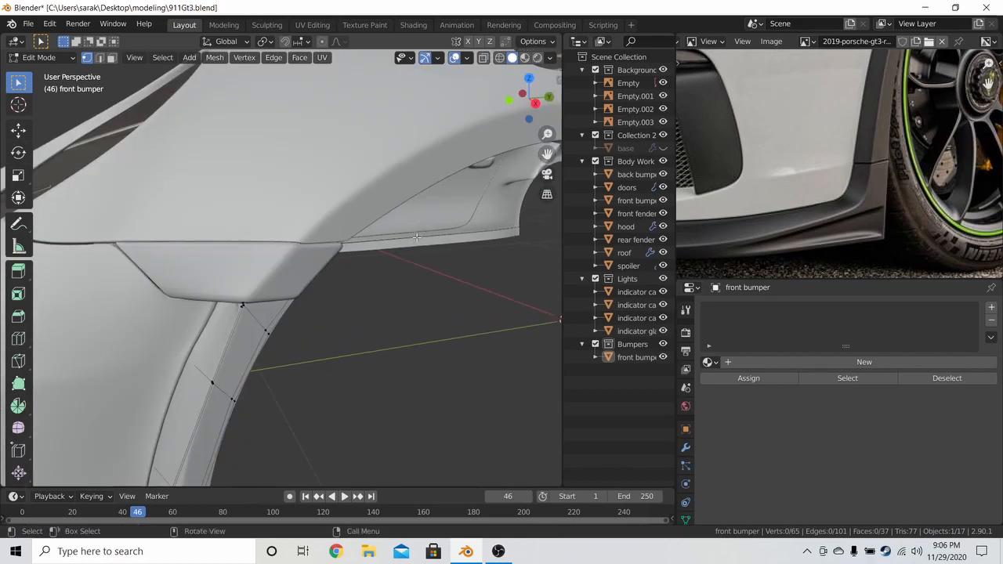
pyautogui.press('z')
pyautogui.click(271, 245)
pyautogui.keyDown('alt'); pyautogui.click(343, 225); pyautogui.keyUp('alt')
pyautogui.press('x')
pyautogui.click(343, 225)
pyautogui.moveTo(317, 267); pyautogui.dragTo(329, 241, button='middle')
pyautogui.keyDown('alt'); pyautogui.click(200, 272); pyautogui.keyUp('alt')
pyautogui.press('x')
pyautogui.click(201, 273)
pyautogui.press('z')
pyautogui.click(323, 239)
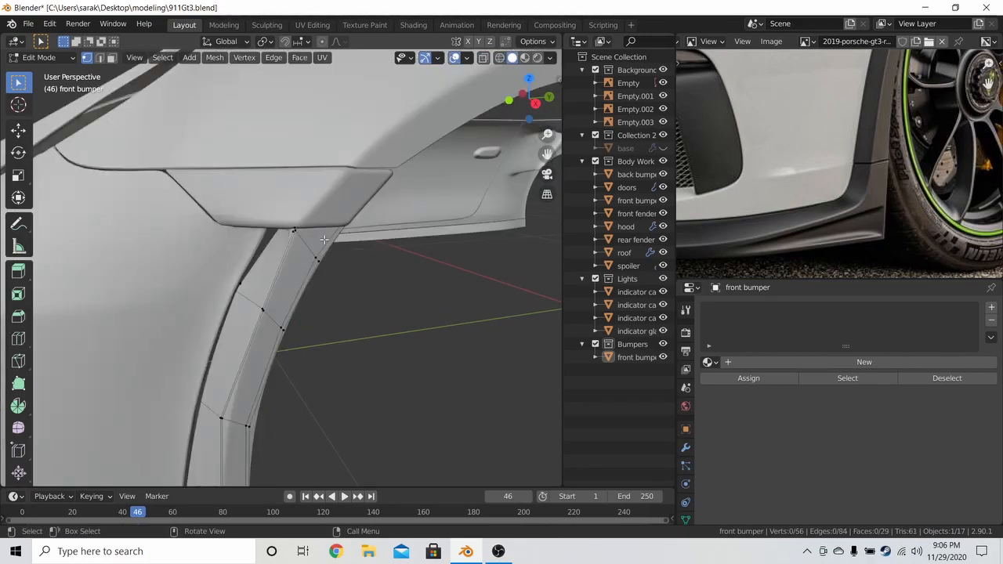
# - Isolate the trim, delete the two stray vertices folded inward at the strip's upper end, and show the whole car again
pyautogui.press('KP_Divide')
pyautogui.scroll(5, 395, 272)
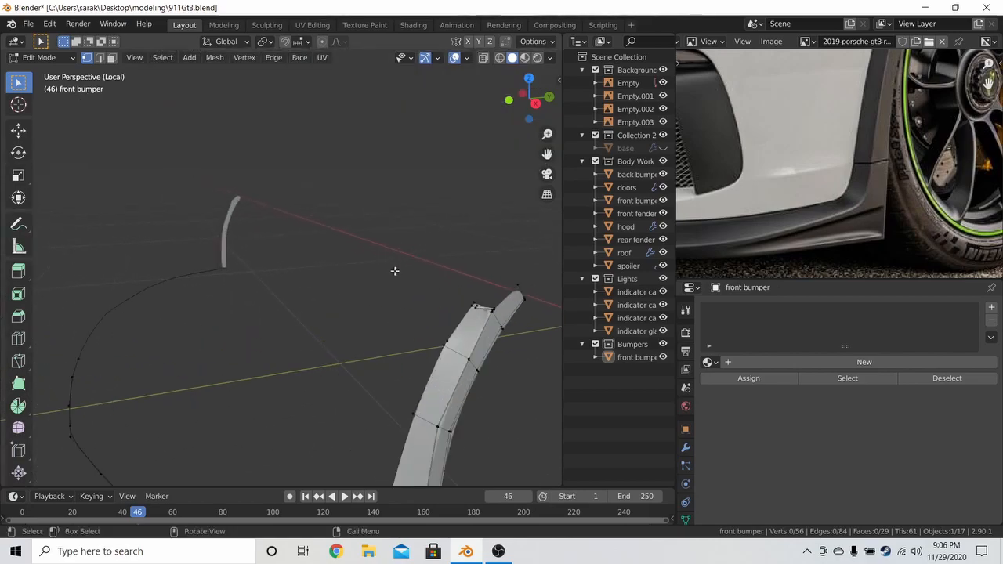
pyautogui.scroll(4, 407, 256)
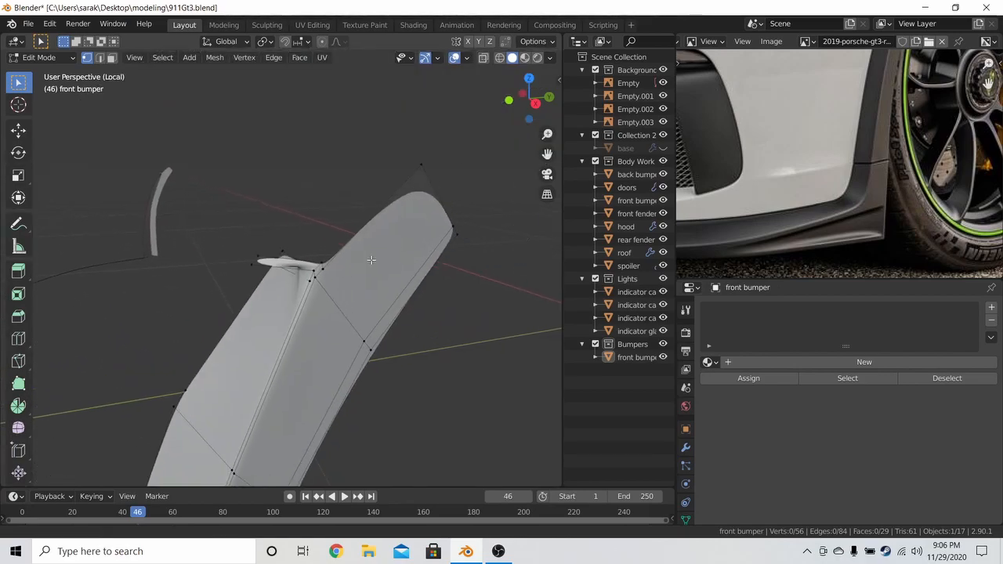
pyautogui.keyDown('shift'); pyautogui.click(252, 252); pyautogui.keyUp('shift')
pyautogui.press('x')
pyautogui.click(246, 252)
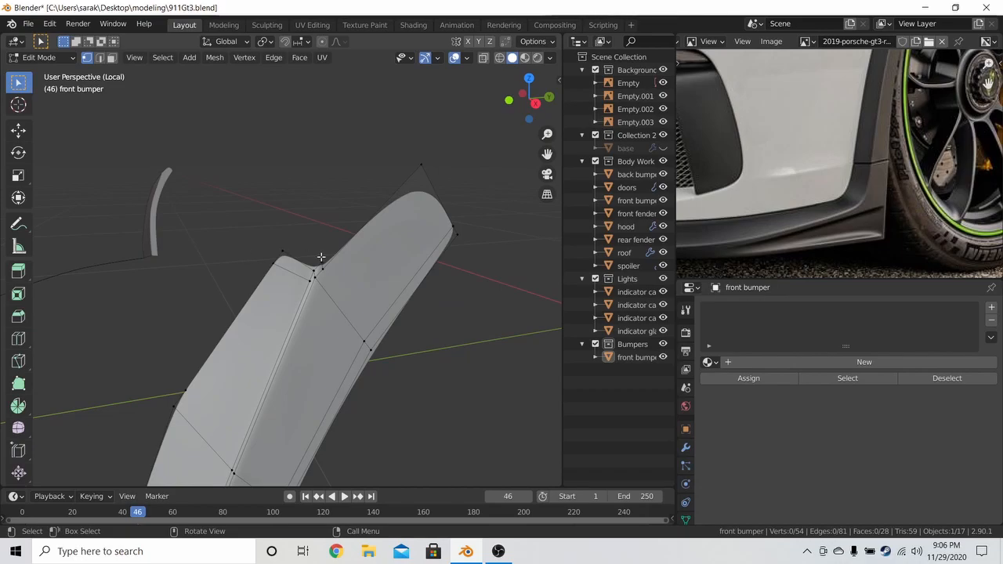
pyautogui.press('Tab')
pyautogui.press('KP_Divide')
pyautogui.press('Tab')
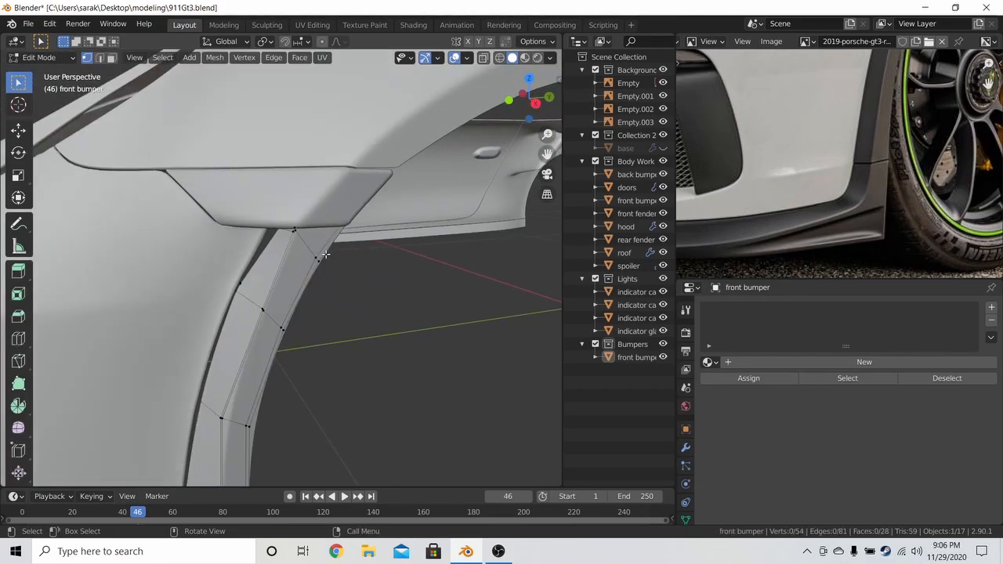
# - Move the strip's upper front edge along Y to follow the bumper's seam and inspect the isolated mesh
pyautogui.hotkey('shift', 'z')
pyautogui.keyDown('shift'); pyautogui.click(280, 217); pyautogui.keyUp('shift')
pyautogui.press('g')
pyautogui.press('y')
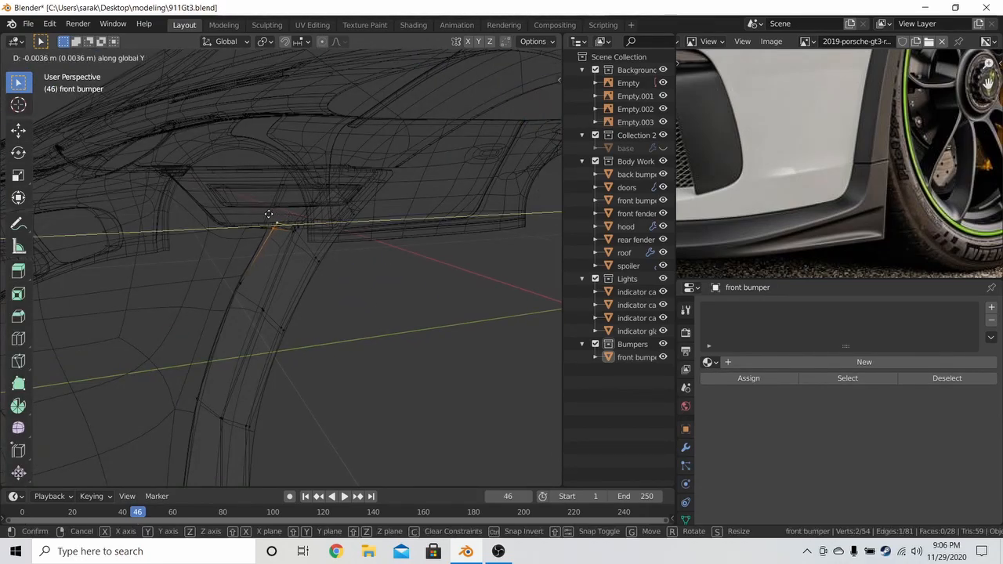
pyautogui.click(309, 217)
pyautogui.hotkey('shift', 'z')
pyautogui.hotkey('shift', 'z')
pyautogui.scroll(-2, 370, 219)
pyautogui.press('KP_Divide')
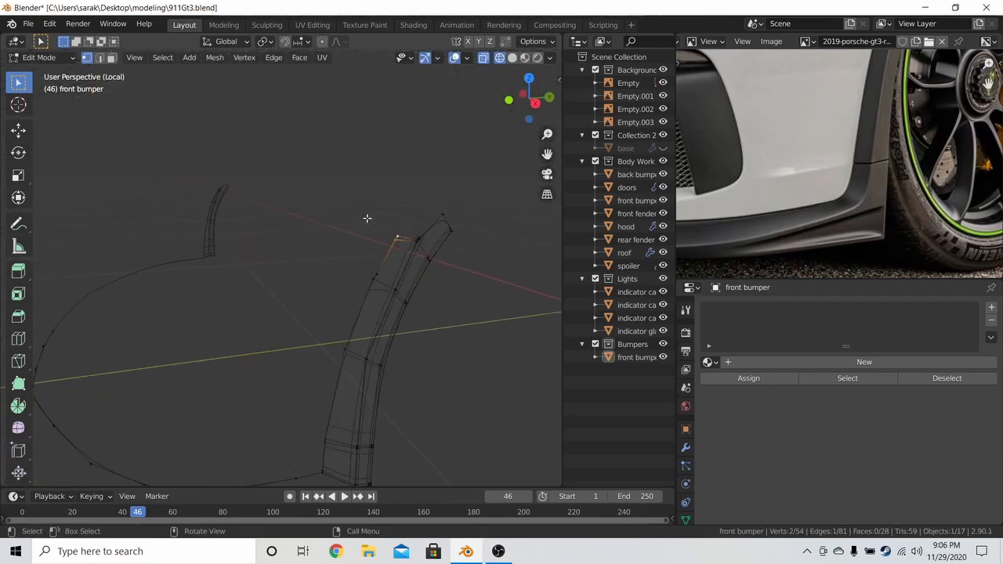
pyautogui.press('KP_Divide')
# - In the right side view, knife-cut across the strip along the lower edge of the side indicator
pyautogui.press('KP_3')
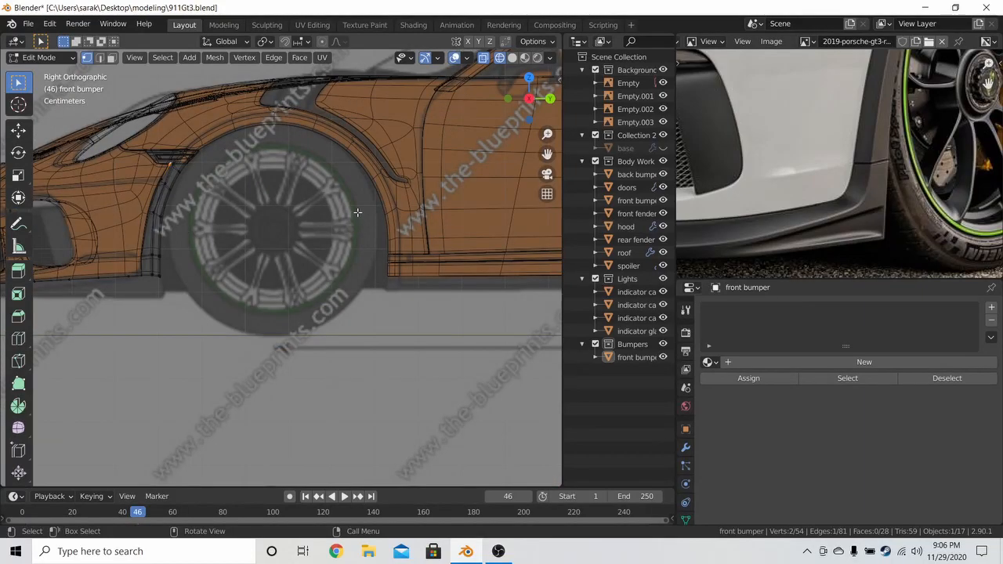
pyautogui.scroll(12, 358, 213)
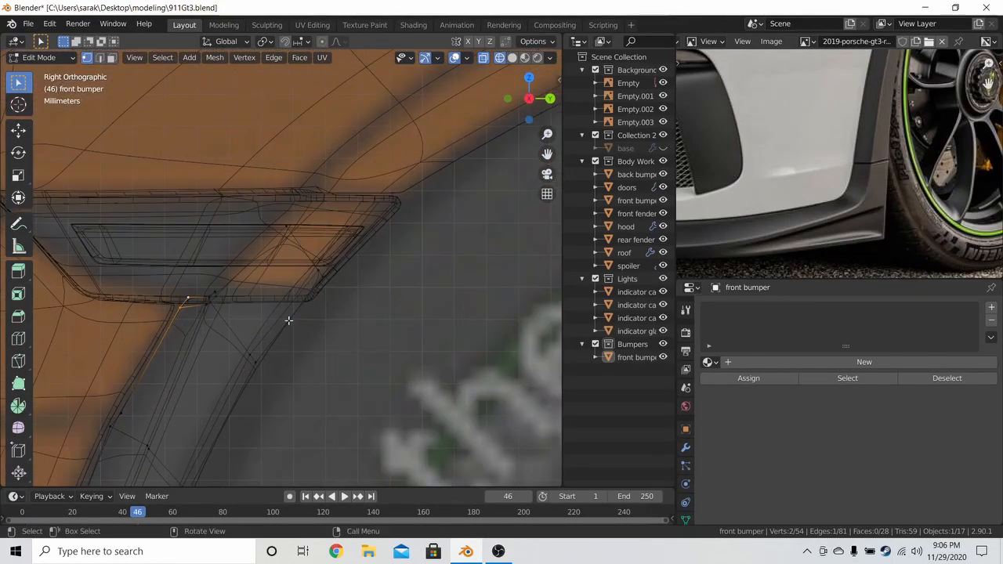
pyautogui.press('k')
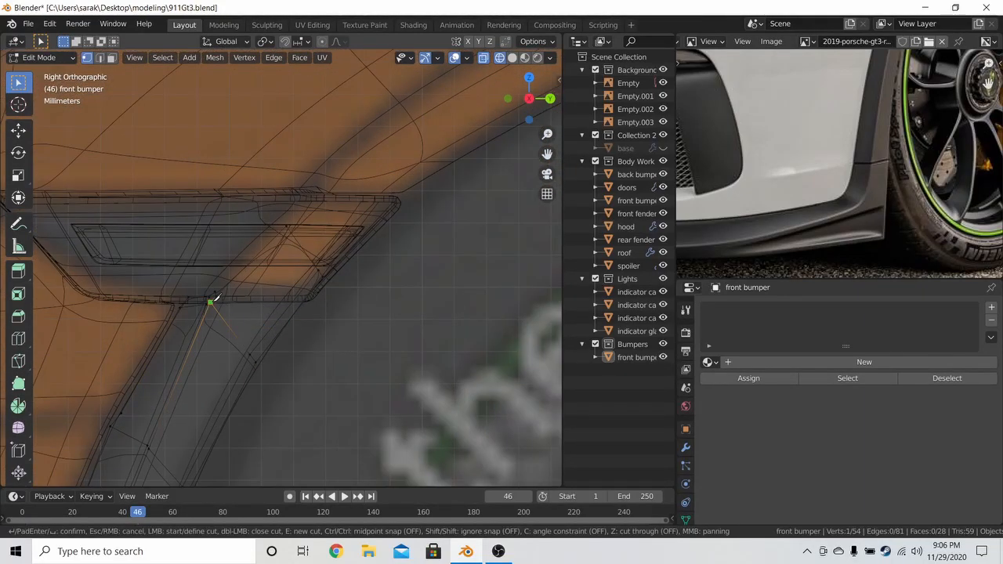
pyautogui.click(306, 300)
pyautogui.press('Return')
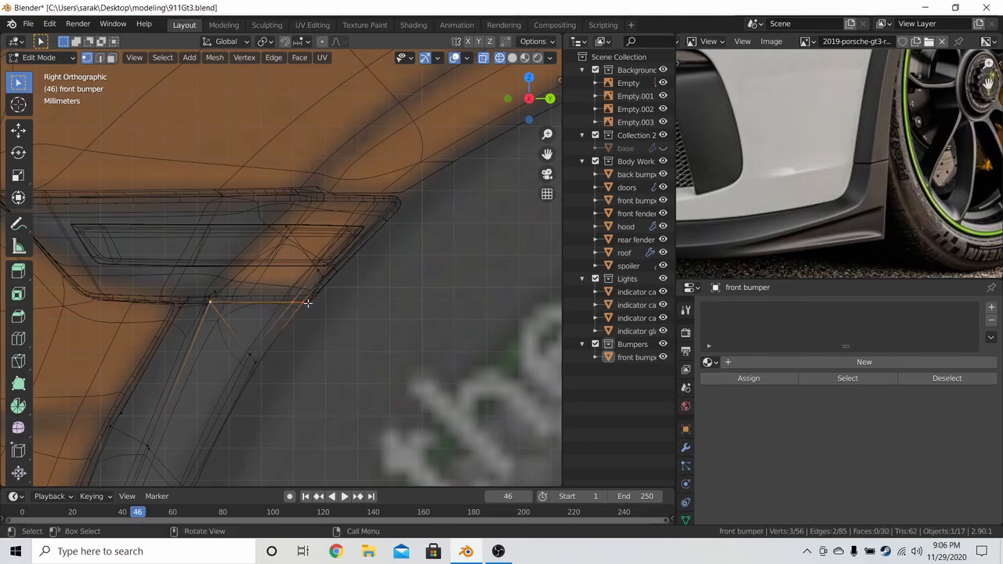
# - Delete the strip's vertices above the new cut, behind the side indicator, and check the result in solid shading
pyautogui.keyDown('alt'); pyautogui.click(317, 249); pyautogui.keyUp('alt')
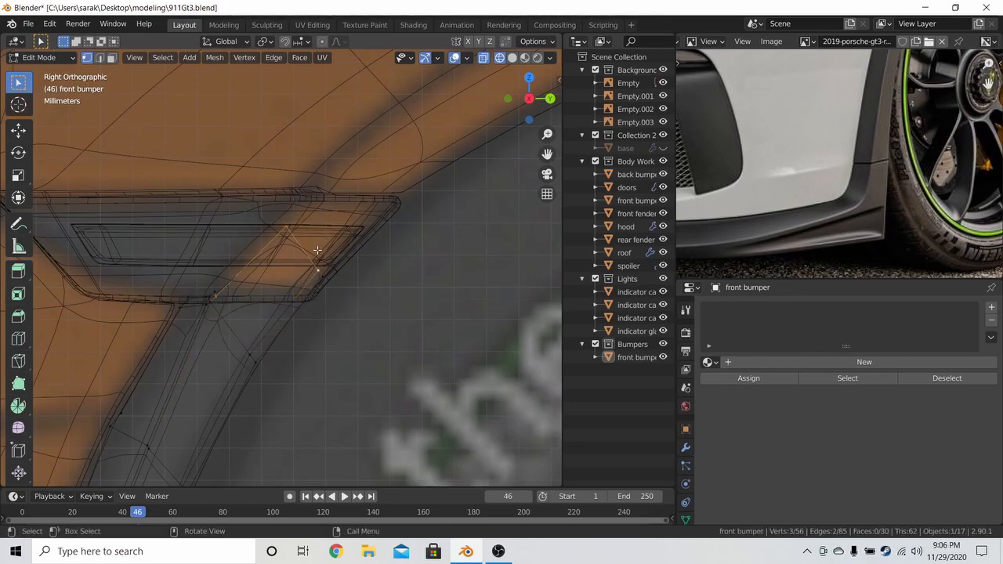
pyautogui.press('x')
pyautogui.click(296, 224)
pyautogui.press('z')
pyautogui.click(337, 224)
# - Try to delete the remaining vertices at the strip's upper end, and undo that deletion
pyautogui.press('z')
pyautogui.click(186, 283)
pyautogui.keyDown('alt'); pyautogui.click(208, 287); pyautogui.keyUp('alt')
pyautogui.press('x')
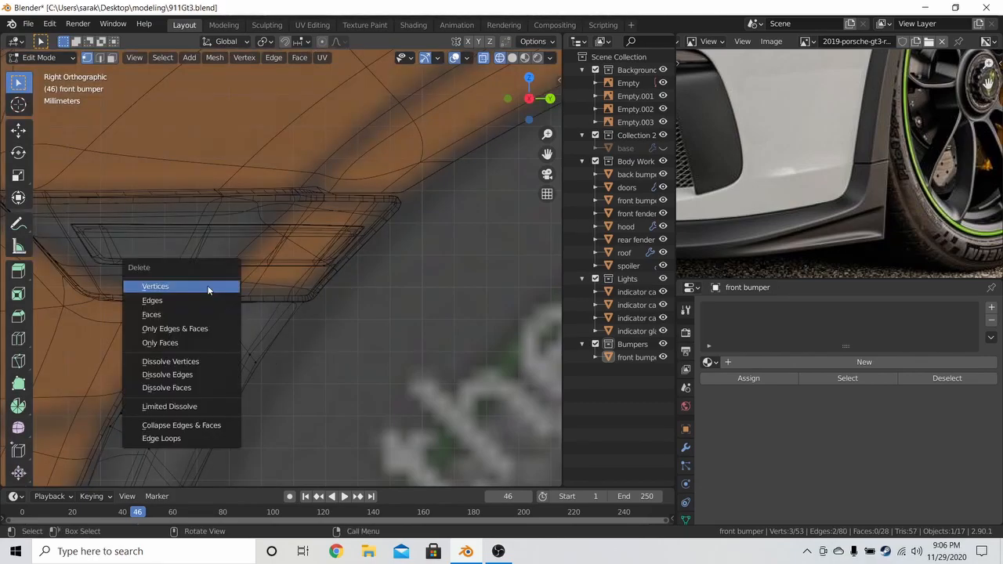
pyautogui.click(208, 287)
pyautogui.press('z')
pyautogui.click(286, 286)
pyautogui.scroll(1, 228, 302)
pyautogui.hotkey('ctrl', 'z')
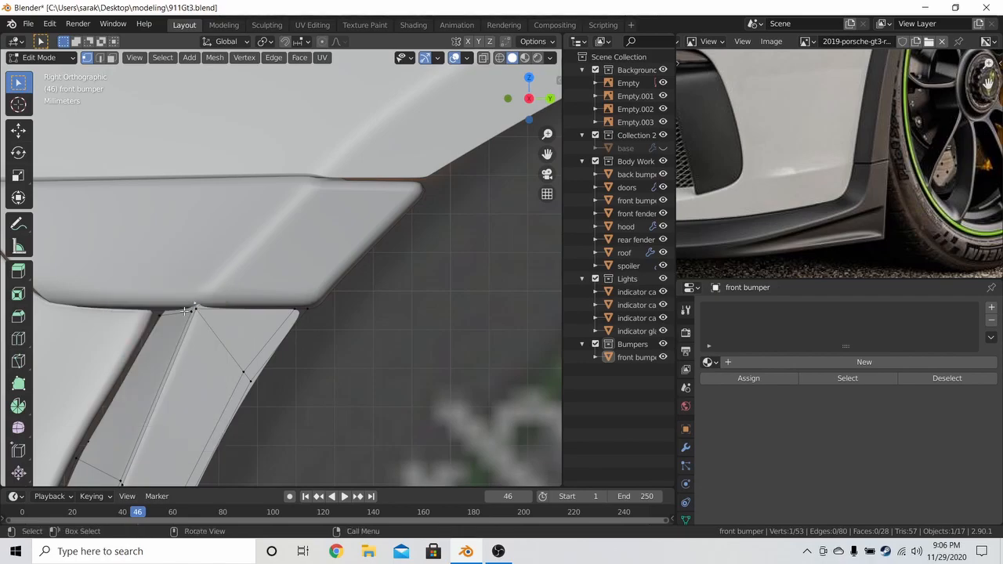
# - Slide the strip's upper crease vertex along its edge and nudge it about -0.000568 m in Y and -0.000365 m in Z
pyautogui.keyDown('shift'); pyautogui.moveTo(193, 315); pyautogui.dragTo(200, 314, button='middle'); pyautogui.keyUp('shift')
pyautogui.hotkey('shift', 'v')
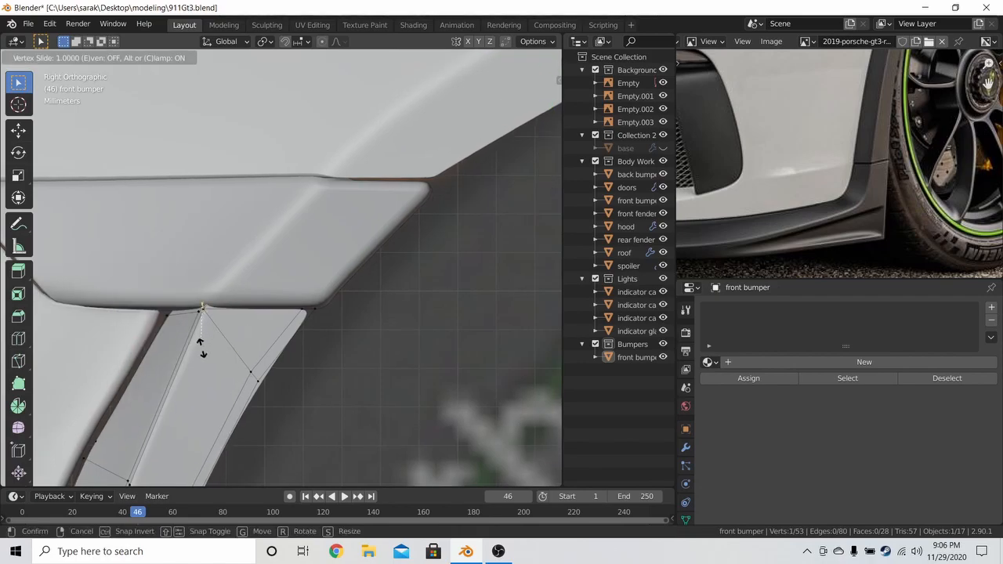
pyautogui.click(202, 349)
pyautogui.press('g')
pyautogui.click(213, 315)
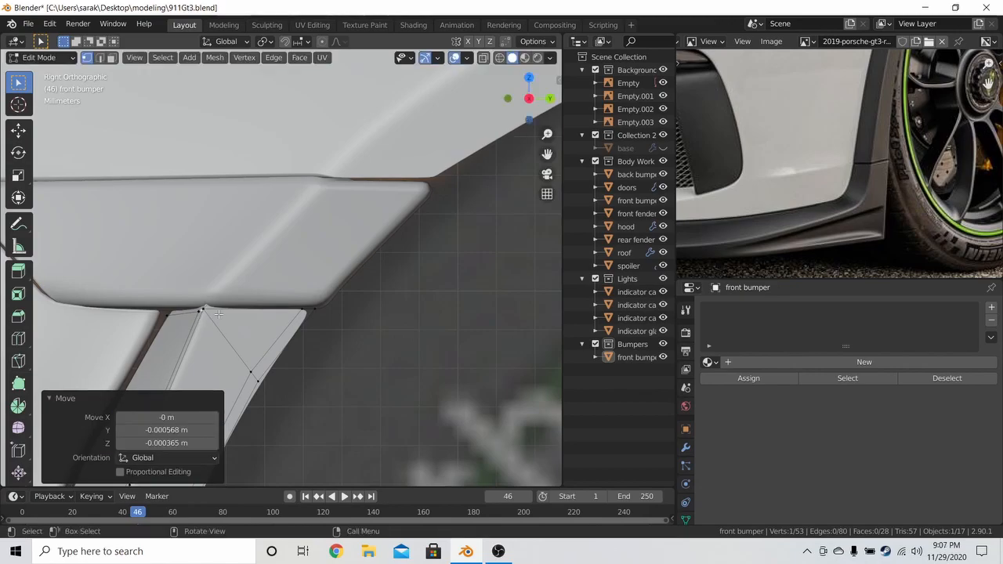
# - Isolate the trim and delete the leftover vertices sticking up above the cut at the strip's upper end
pyautogui.moveTo(212, 314); pyautogui.dragTo(245, 313, button='middle')
pyautogui.press('KP_Divide')
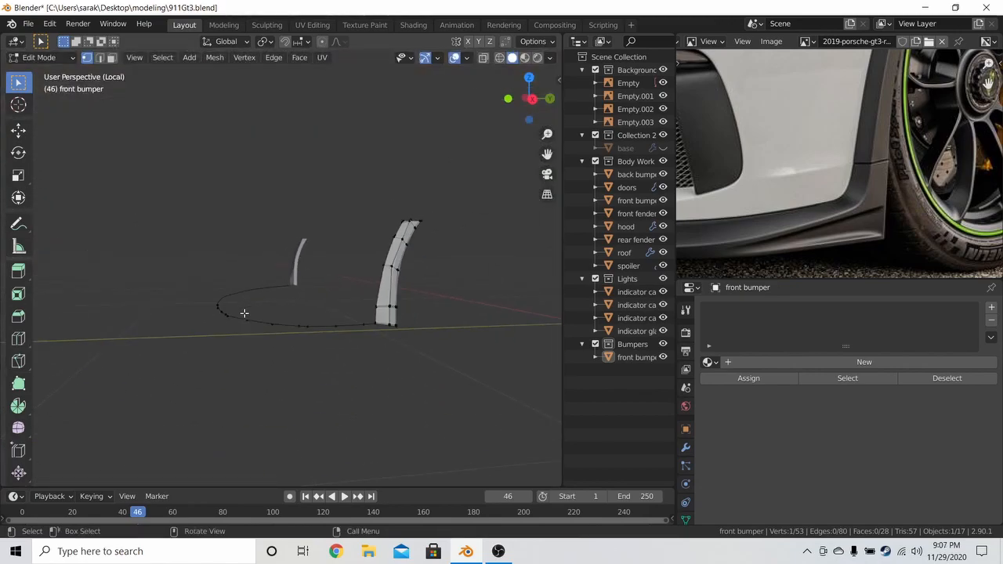
pyautogui.scroll(6, 245, 313)
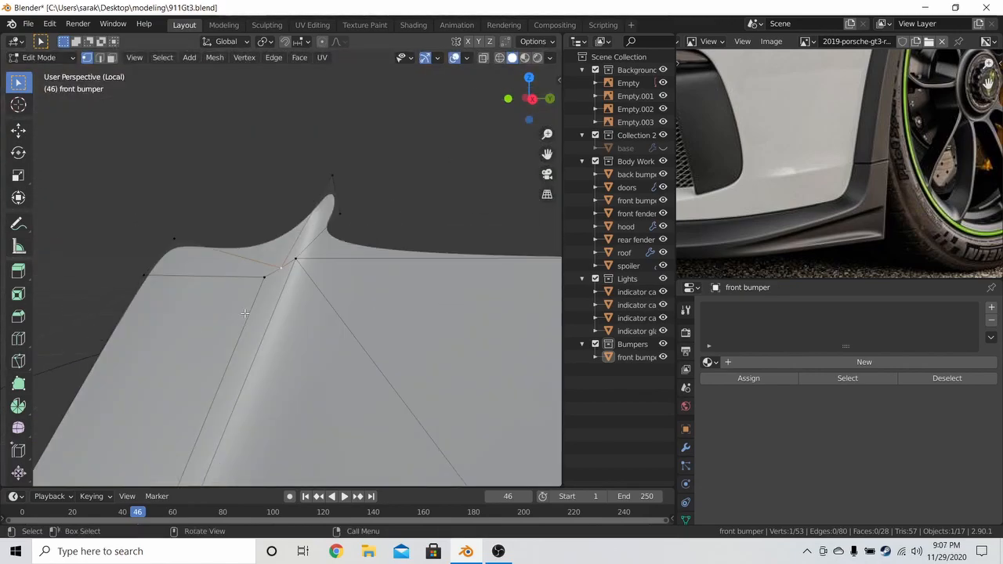
pyautogui.press('g')
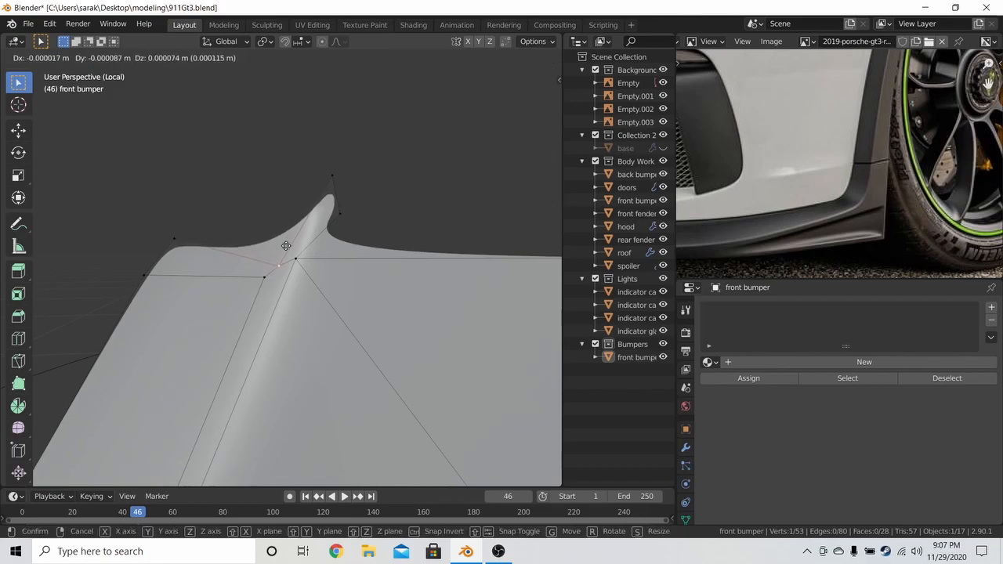
pyautogui.click(288, 286)
pyautogui.press('x')
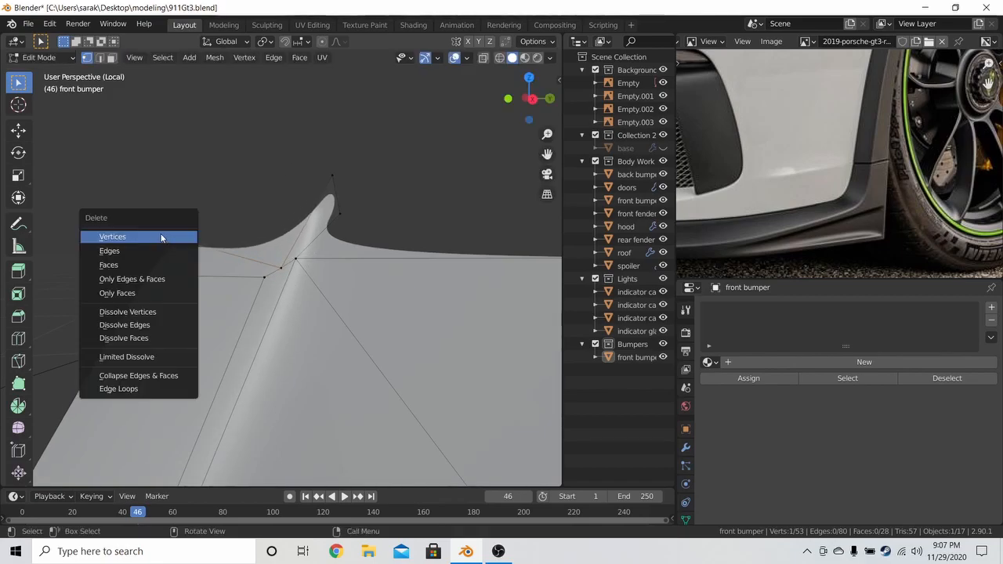
pyautogui.click(164, 235)
pyautogui.click(300, 179)
pyautogui.press('x')
pyautogui.click(347, 202)
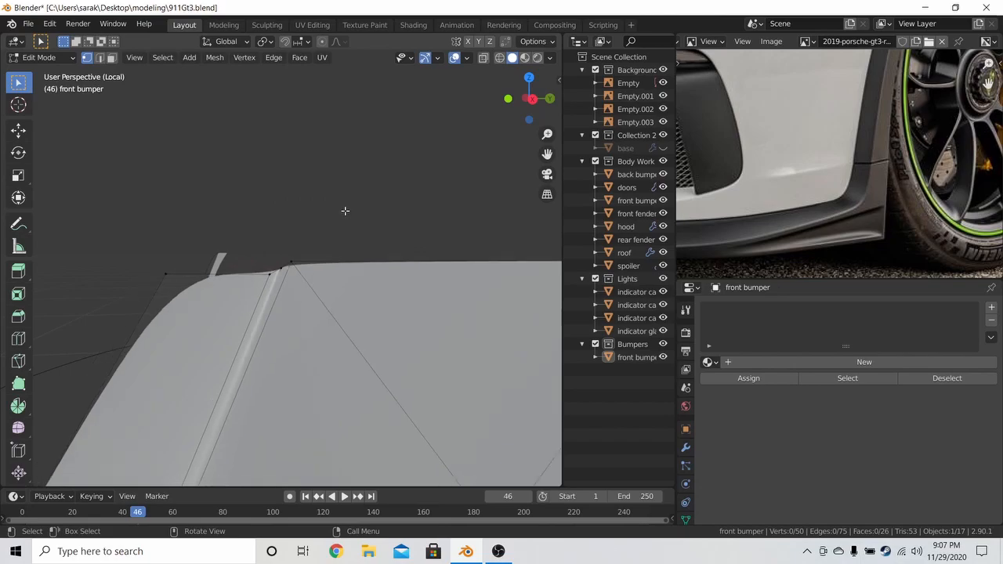
# - Select the strip's upper edge vertices, flatten them by scaling to 0 along Z, and leave the isolated view
pyautogui.scroll(-2, 313, 251)
pyautogui.keyDown('alt'); pyautogui.click(310, 252); pyautogui.keyUp('alt')
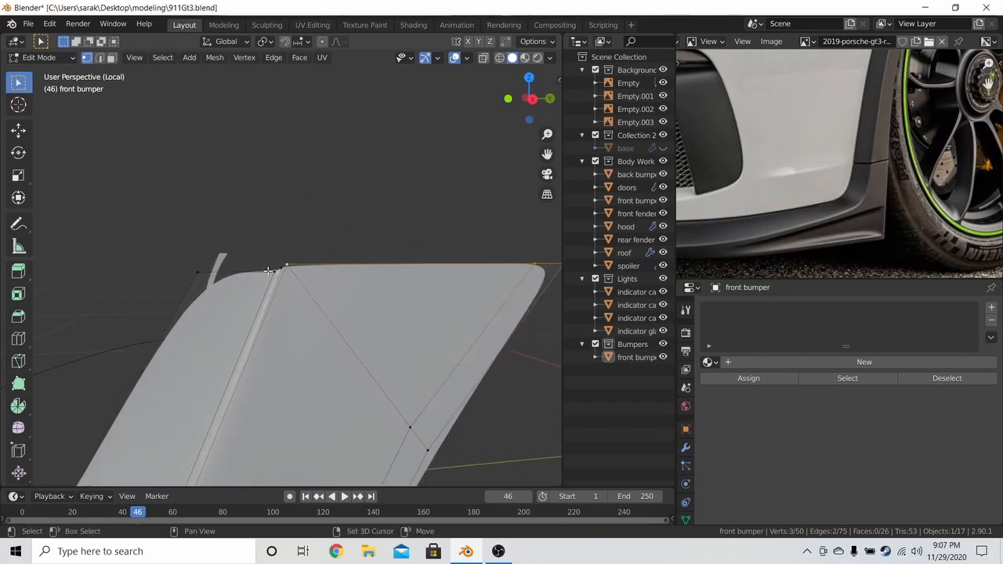
pyautogui.keyDown('shift'); pyautogui.click(200, 270); pyautogui.keyUp('shift')
pyautogui.moveTo(890, 84); pyautogui.dragTo(869, 134, button='middle')
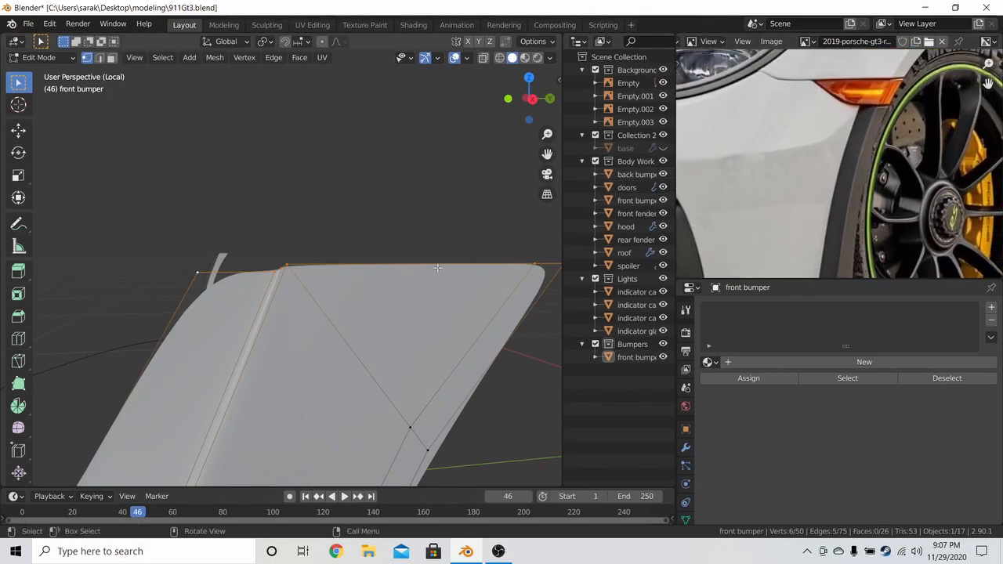
pyautogui.press('s')
pyautogui.press('z')
pyautogui.press('0')
pyautogui.press('Return')
pyautogui.press('KP_Divide')
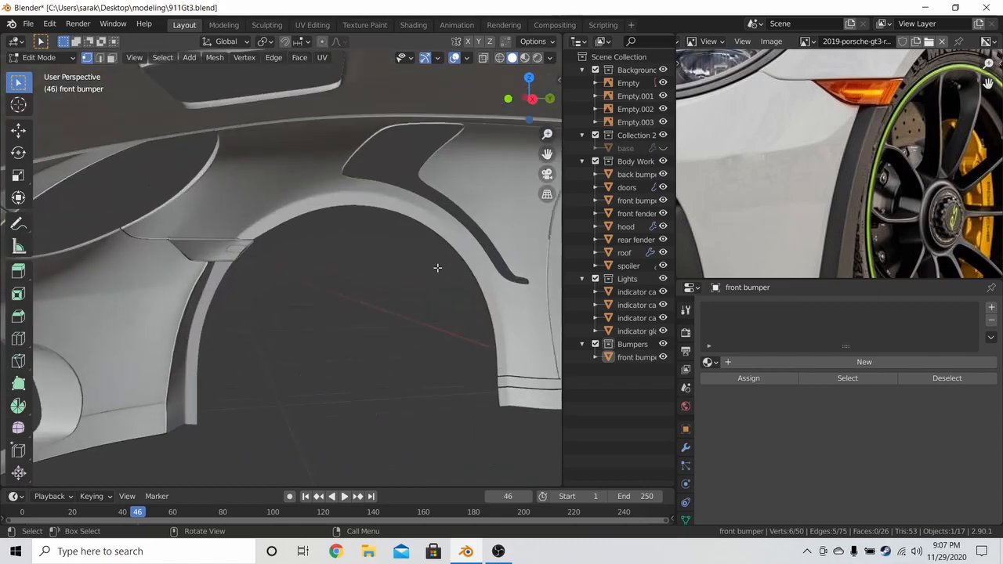
# - In the right side view, move the flattened upper edge of the strip to meet the side indicator's lower edge
pyautogui.press('KP_3')
pyautogui.press('z')
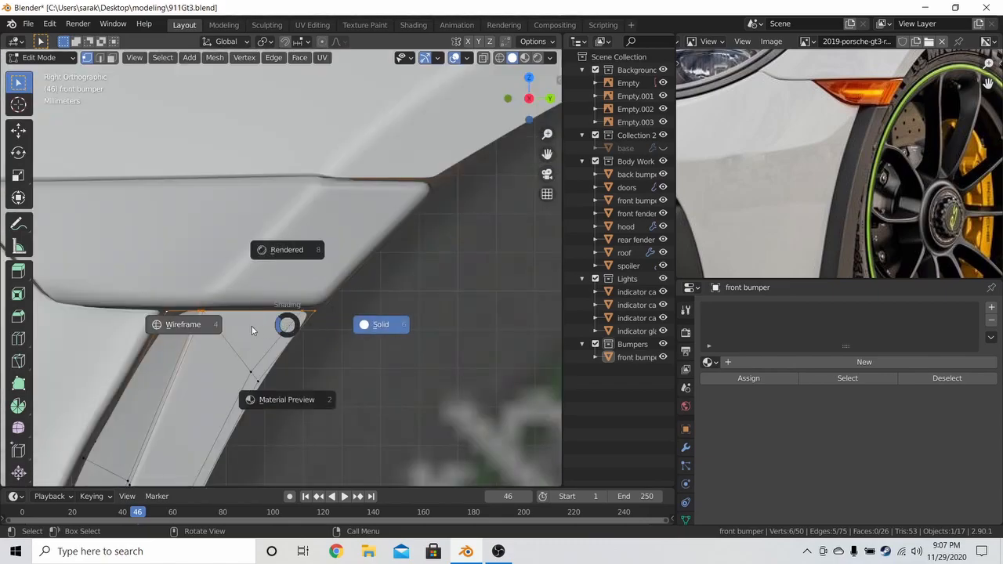
pyautogui.click(200, 325)
pyautogui.press('g')
pyautogui.click(353, 321)
pyautogui.press('z')
pyautogui.click(365, 342)
# - Dissolve the extra vertex on the strip's front edge, just below the side indicator
pyautogui.moveTo(365, 343)
pyautogui.keyDown('shift'); pyautogui.mouseDown(button='middle')
pyautogui.moveTo(445, 259)
pyautogui.moveTo(507, 227)
pyautogui.mouseUp(button='middle'); pyautogui.keyUp('shift')
pyautogui.press('z')
pyautogui.click(240, 324)
pyautogui.click(240, 323)
pyautogui.press('g')
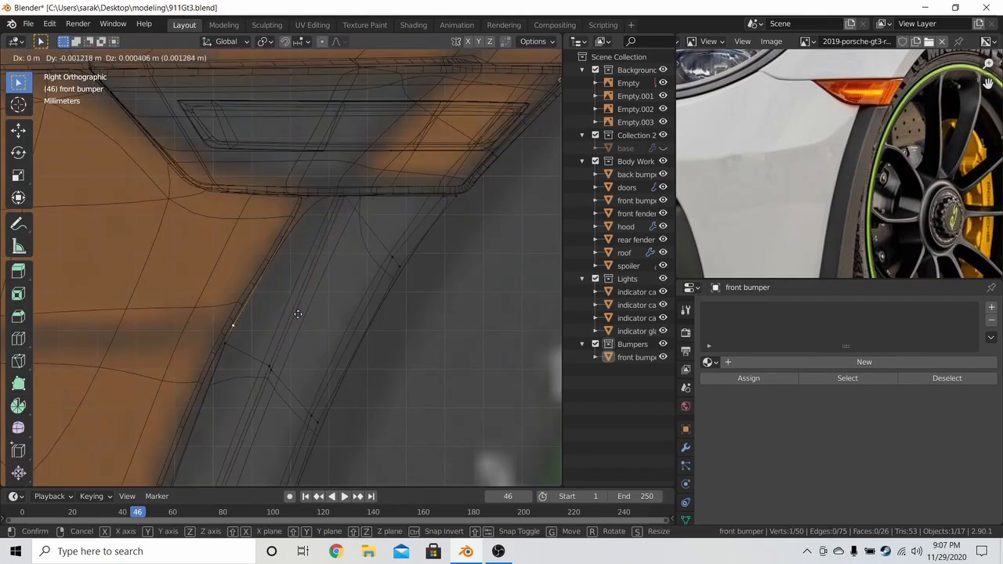
pyautogui.rightClick(118, 356)
pyautogui.scroll(-5, 204, 339)
pyautogui.moveTo(219, 336); pyautogui.dragTo(359, 318, button='middle')
pyautogui.press('z')
pyautogui.click(363, 318)
pyautogui.scroll(-3, 361, 318)
pyautogui.scroll(3, 359, 318)
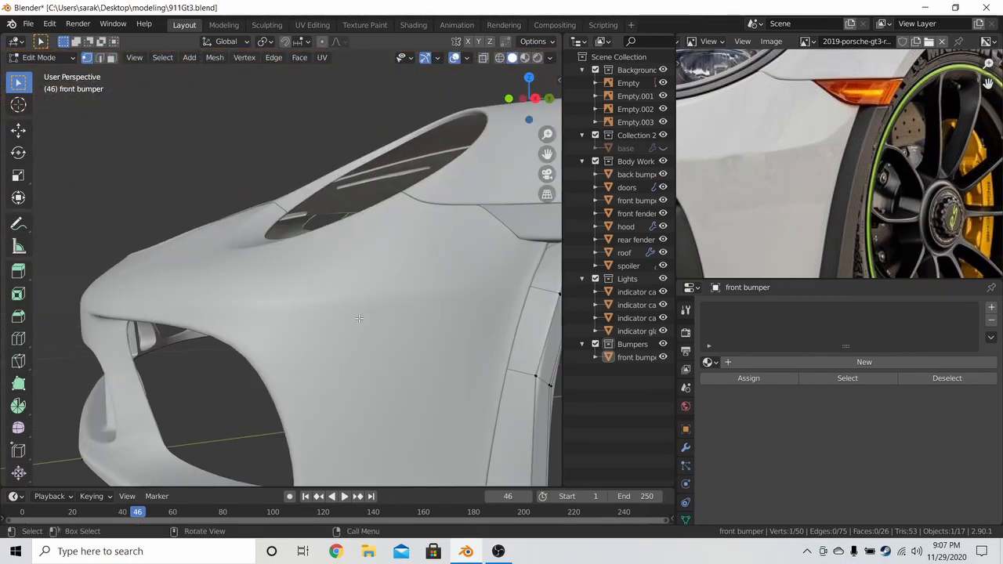
pyautogui.press('x')
pyautogui.click(345, 394)
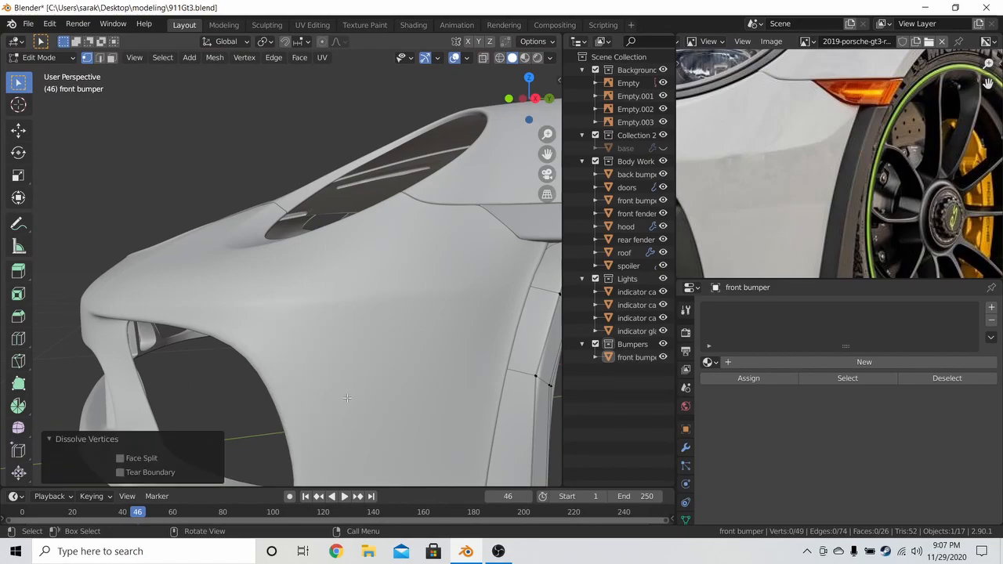
pyautogui.keyDown('shift'); pyautogui.moveTo(347, 399); pyautogui.dragTo(317, 358, button='middle'); pyautogui.keyUp('shift')
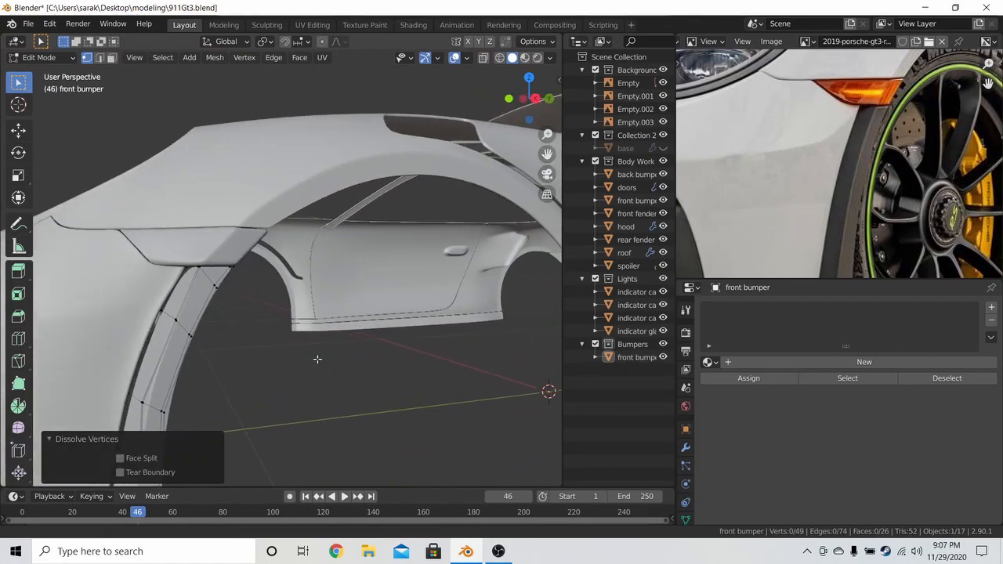
# - Try to slide the short wheel-side edge below the side indicator up along the strip
pyautogui.press('Tab')
pyautogui.press('Tab')
pyautogui.scroll(3, 198, 304)
pyautogui.scroll(3, 198, 304)
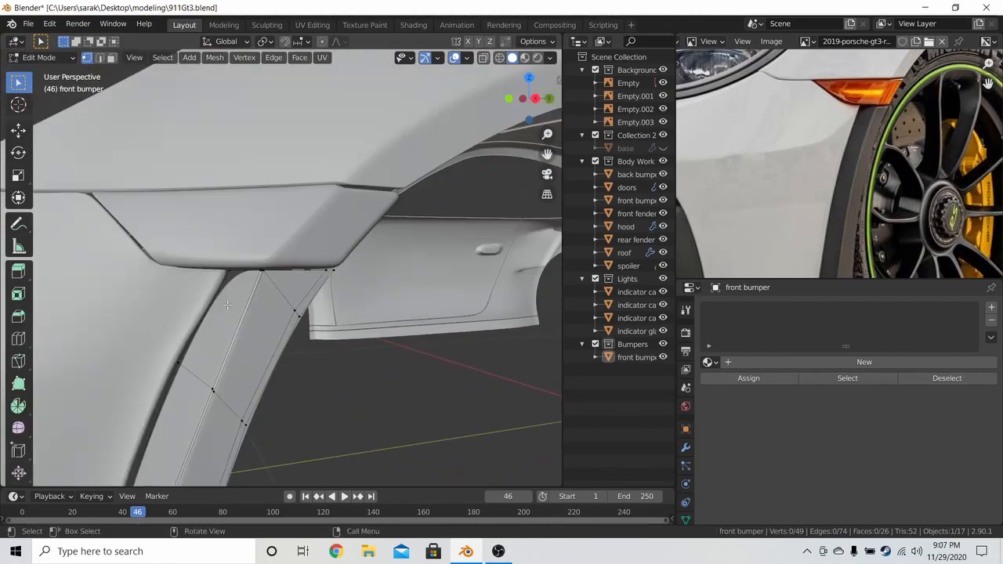
pyautogui.press('g')
pyautogui.press('g')
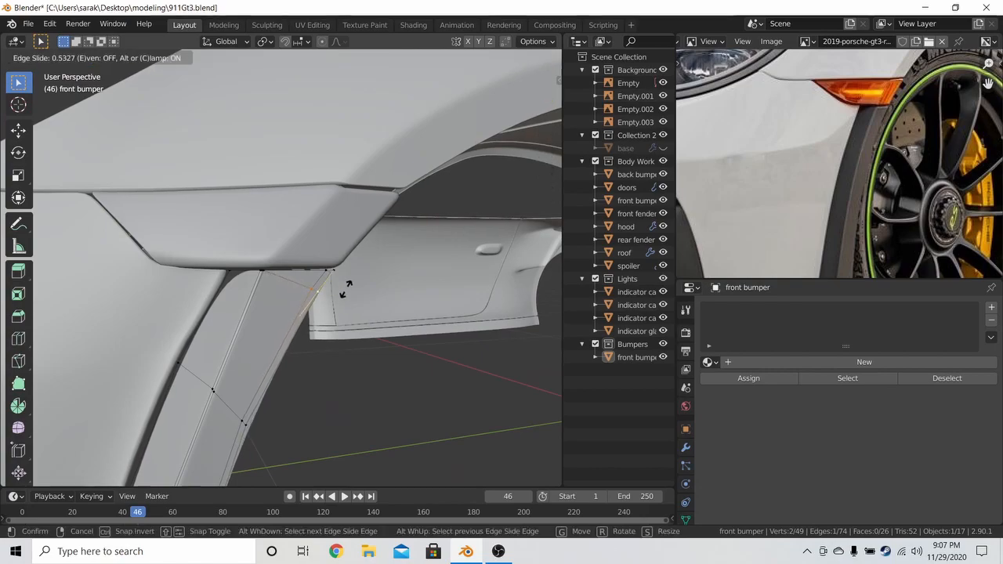
pyautogui.click(346, 289)
pyautogui.press('a')
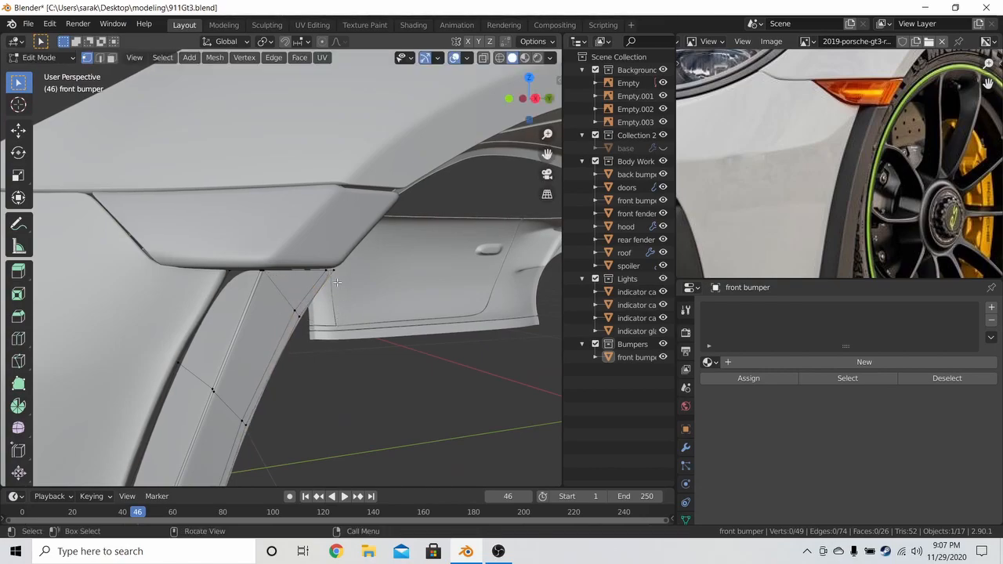
# - Save the file and compare the wheel-arch strip with the lower part of the reference photo
pyautogui.press('Tab')
pyautogui.scroll(-5, 332, 297)
pyautogui.press('a')
pyautogui.press('a')
pyautogui.hotkey('ctrl', 's')
pyautogui.moveTo(318, 313); pyautogui.dragTo(359, 310, button='middle')
pyautogui.moveTo(825, 232); pyautogui.dragTo(835, 135, button='middle')
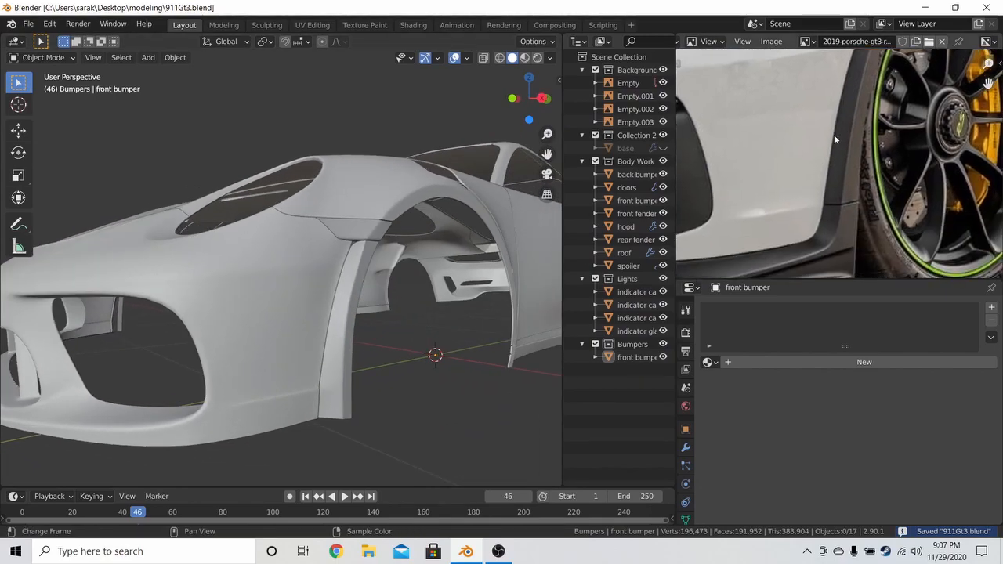
pyautogui.moveTo(529, 286); pyautogui.dragTo(336, 312, button='middle')
# - In the right side view, move a vertex on the strip's front edge slightly forward to follow the bumper's outline
pyautogui.press('Tab')
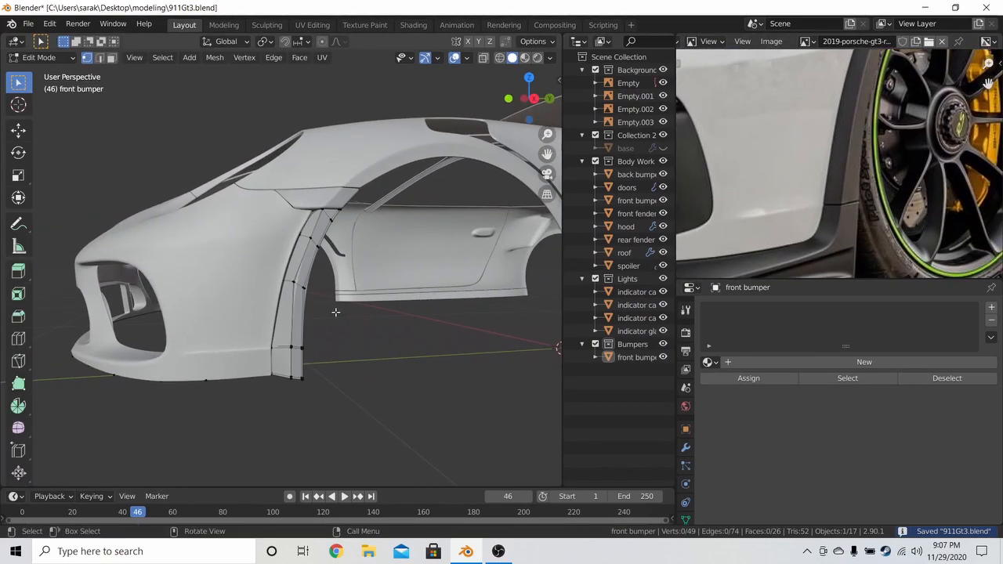
pyautogui.press('KP_3')
pyautogui.scroll(5, 329, 298)
pyautogui.hotkey('alt', 'z')
pyautogui.click(337, 258)
pyautogui.press('z')
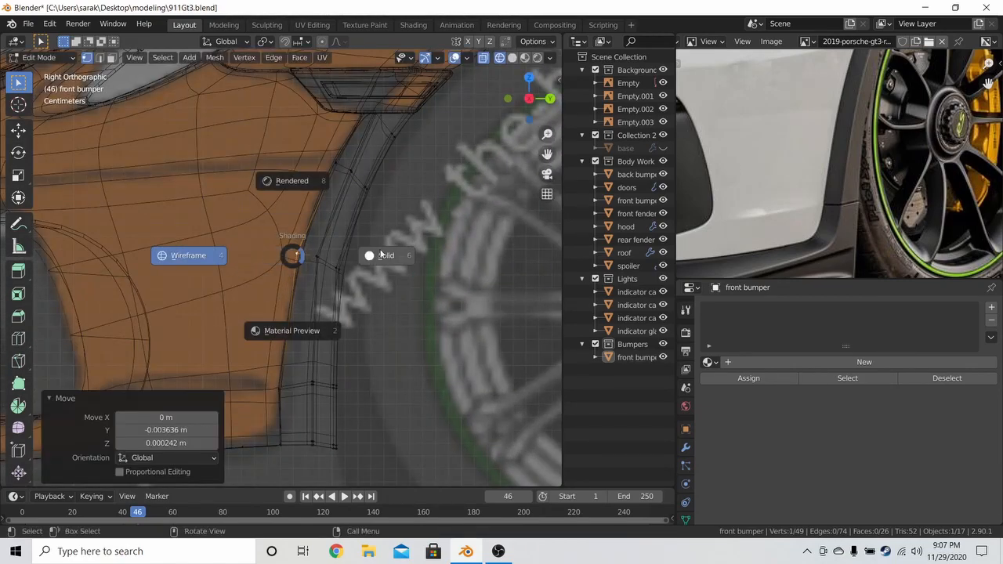
# - Reposition another vertex higher up on the strip, check the shape in Object Mode, and save the file
pyautogui.click(327, 164)
pyautogui.press('g')
pyautogui.click(366, 172)
pyautogui.press('Tab')
pyautogui.moveTo(348, 198); pyautogui.dragTo(368, 211, button='middle')
pyautogui.scroll(-3, 407, 207)
pyautogui.scroll(-5, 423, 209)
pyautogui.hotkey('ctrl', 's')
pyautogui.scroll(-2, 820, 163)
# - Adjust the strip's vertex placement along X, Y and X again to fit the bumper, and save the file
pyautogui.press('Tab')
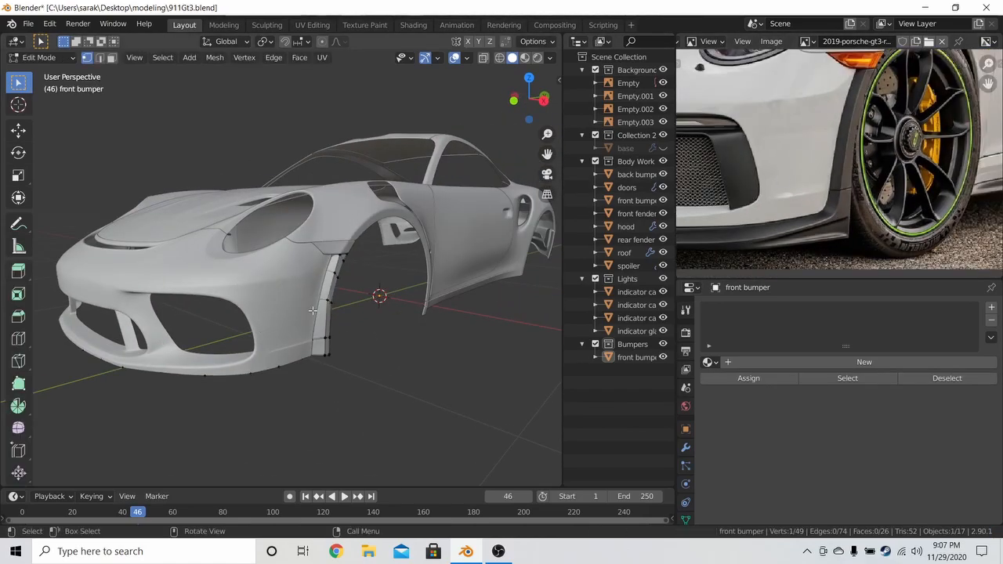
pyautogui.scroll(3, 332, 324)
pyautogui.moveTo(332, 326); pyautogui.dragTo(391, 299, button='middle')
pyautogui.press('g')
pyautogui.press('x')
pyautogui.click(364, 310)
pyautogui.press('g')
pyautogui.press('y')
pyautogui.click(349, 304)
pyautogui.press('g')
pyautogui.press('x')
pyautogui.click(381, 302)
pyautogui.press('Tab')
pyautogui.hotkey('ctrl', 's')
# - Remove the extra row of vertices across the strip near its lower end
pyautogui.scroll(2, 848, 181)
pyautogui.scroll(3, 848, 176)
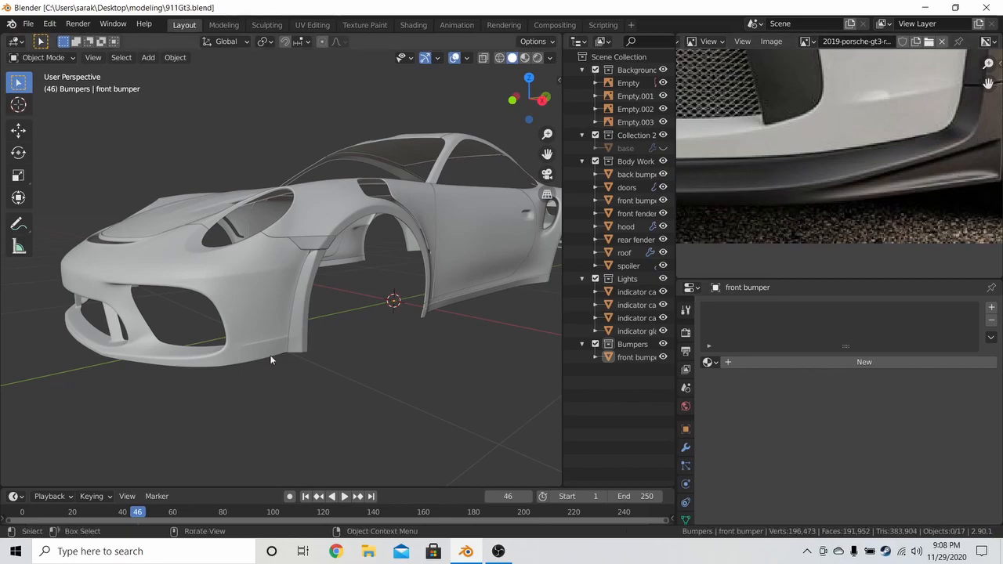
pyautogui.press('KP_3')
pyautogui.scroll(5, 286, 334)
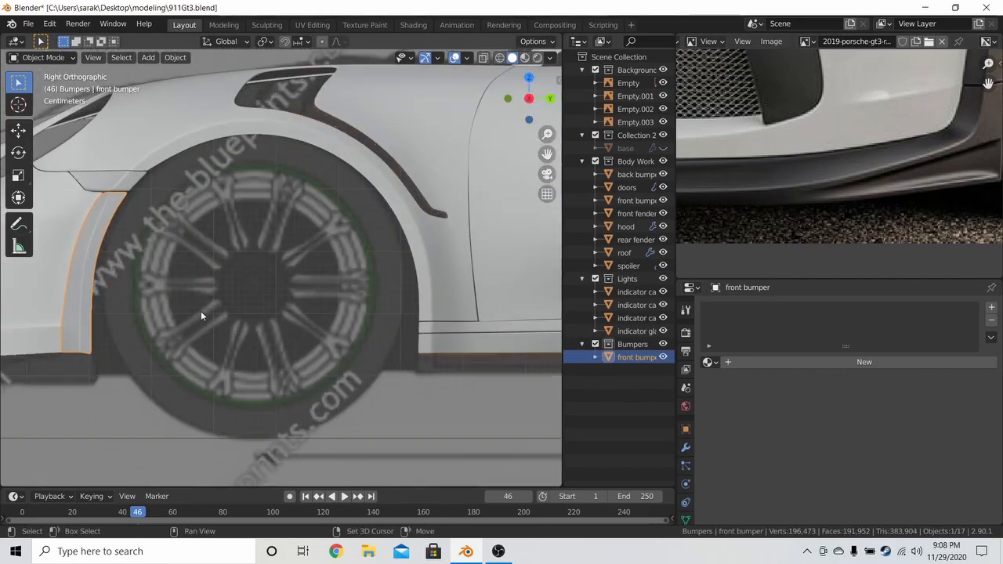
pyautogui.press('Tab')
pyautogui.scroll(5, 353, 284)
pyautogui.press('x')
pyautogui.click(294, 403)
pyautogui.press('a')
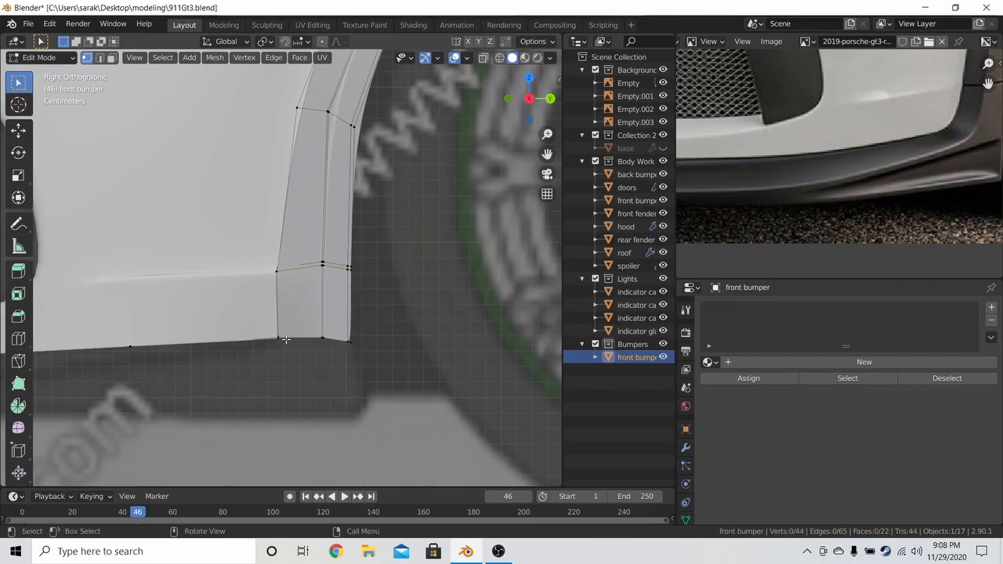
# - Select the strip's bottom vertices in wireframe and flatten them by scaling to 0 along Z
pyautogui.hotkey('shift', 'z')
pyautogui.press('a')
pyautogui.press('a')
pyautogui.press('c')
pyautogui.moveTo(271, 342); pyautogui.dragTo(366, 340)
pyautogui.press('z')
pyautogui.press('0')
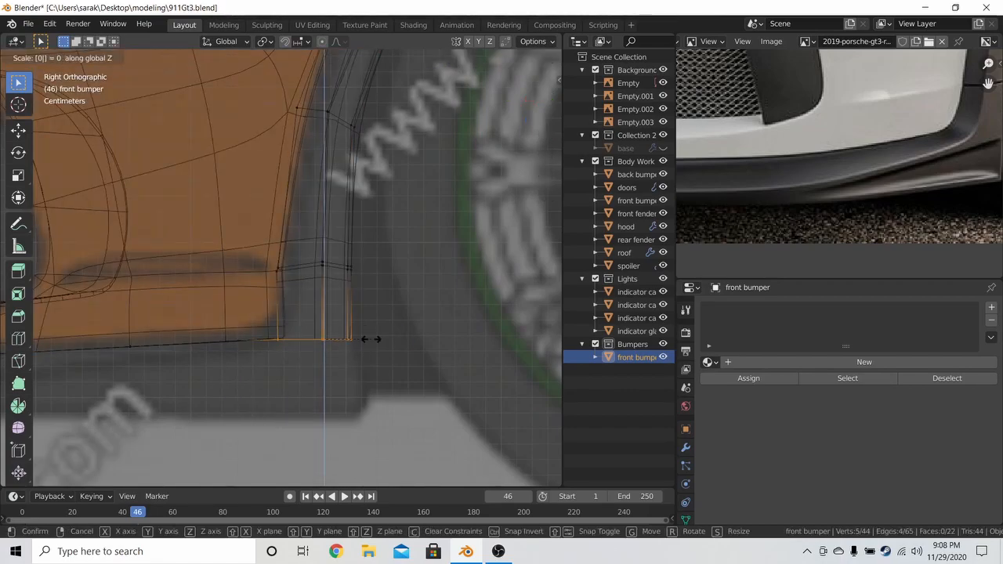
pyautogui.press('Return')
pyautogui.scroll(-2, 799, 99)
pyautogui.press('a')
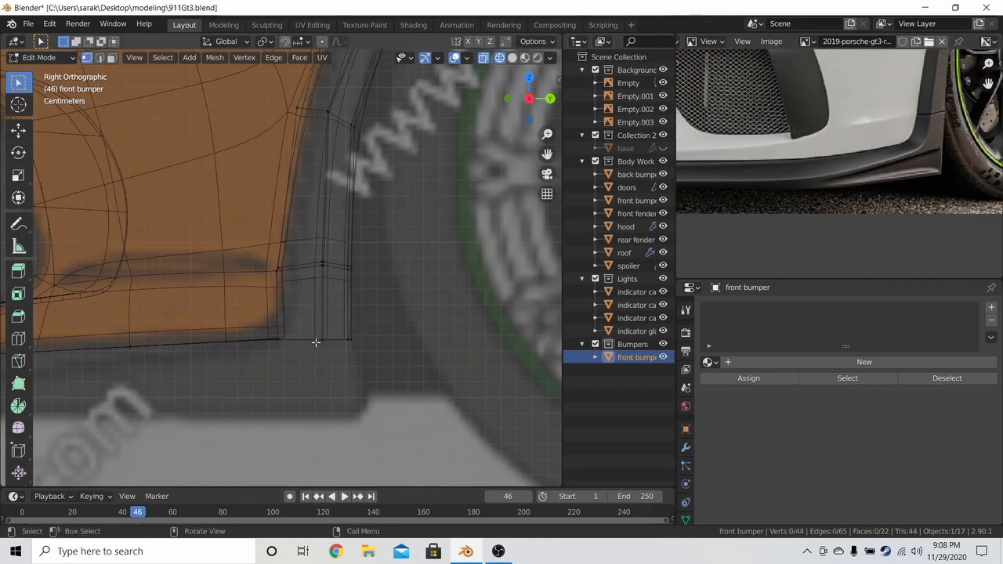
# - Extrude the strip's wheel-side bottom vertices straight down along Z to the blueprint's lower bumper line
pyautogui.rightClick(357, 342)
pyautogui.press('e')
pyautogui.press('z')
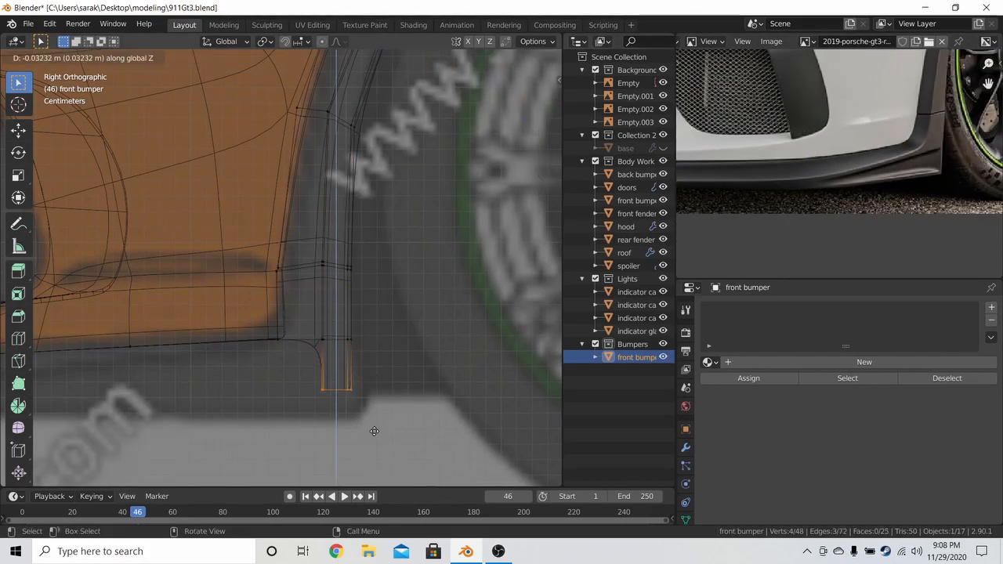
pyautogui.click(370, 117)
# - Delete the extra vertex at the lower front corner of the newly extruded section
pyautogui.keyDown('shift'); pyautogui.moveTo(268, 306); pyautogui.dragTo(346, 271, button='middle'); pyautogui.keyUp('shift')
pyautogui.press('a')
pyautogui.hotkey('alt', 'a')
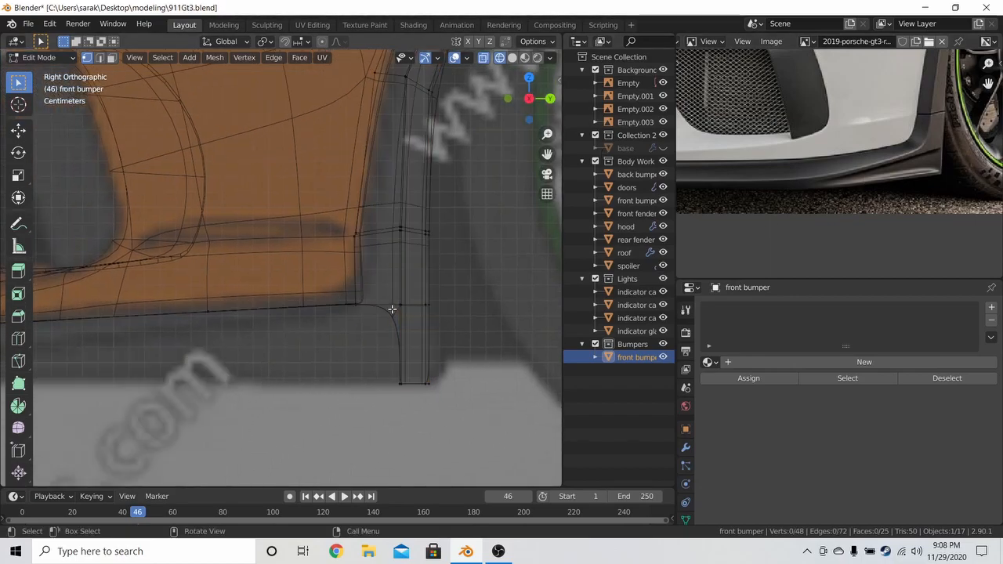
pyautogui.click(391, 383)
pyautogui.press('x')
pyautogui.click(359, 233)
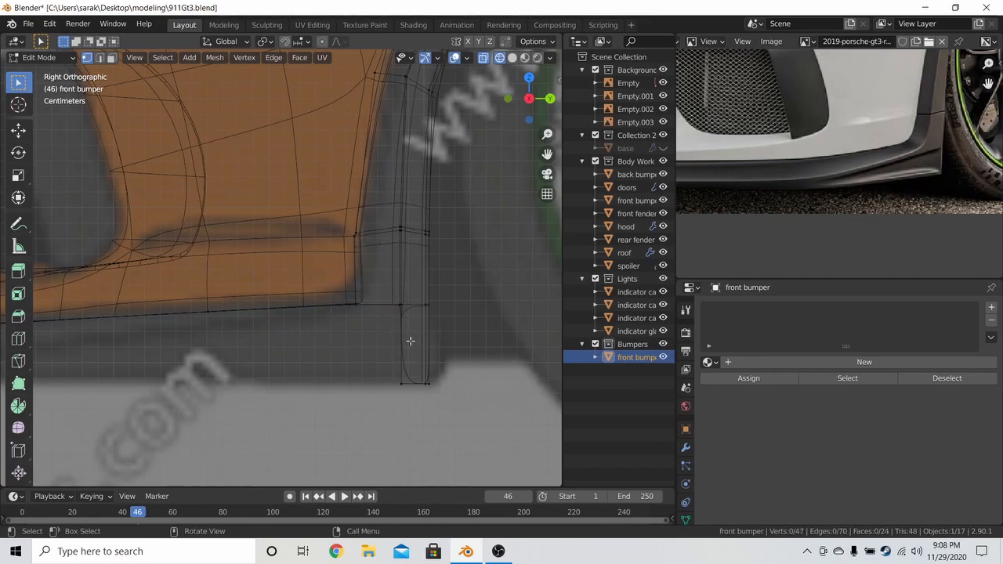
# - Extrude the vertex path along the trim's lower front edge and, in the top view, move it about 0.02 m forward
pyautogui.scroll(2, 408, 340)
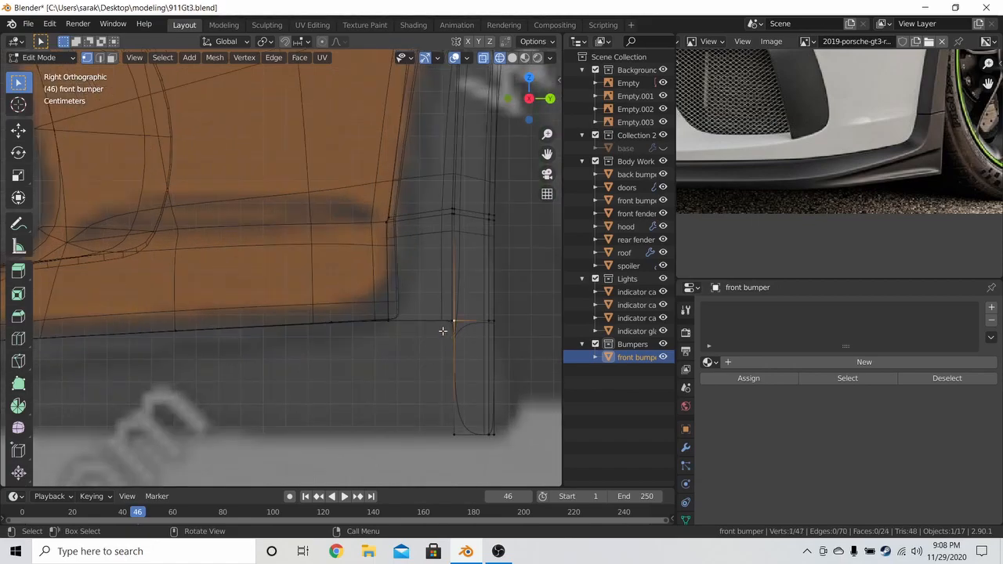
pyautogui.press('z')
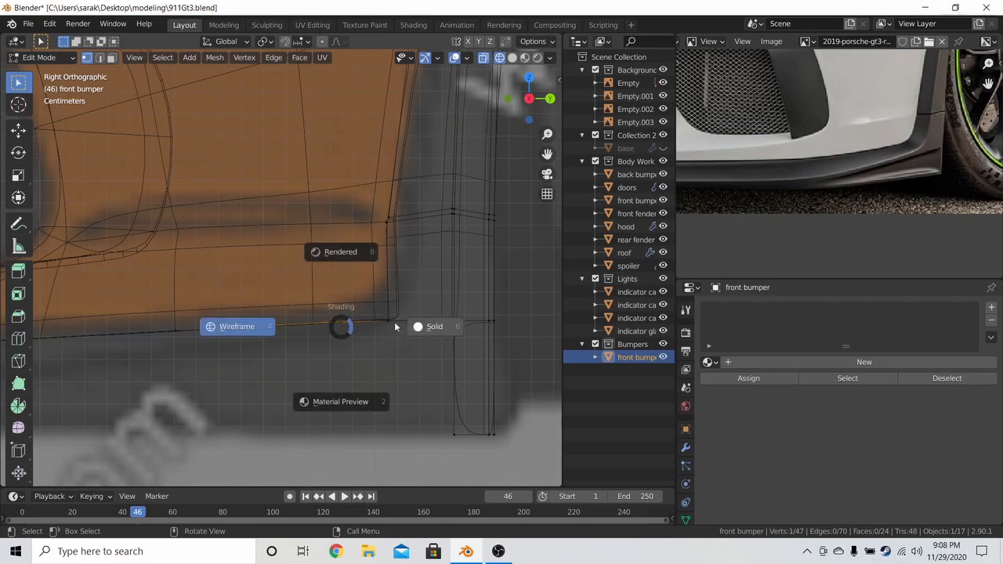
pyautogui.click(423, 327)
pyautogui.moveTo(454, 304)
pyautogui.mouseDown(button='middle')
pyautogui.moveTo(446, 295)
pyautogui.moveTo(228, 295)
pyautogui.moveTo(410, 298)
pyautogui.moveTo(388, 230)
pyautogui.mouseUp(button='middle')
pyautogui.keyDown('ctrl'); pyautogui.click(227, 294); pyautogui.keyUp('ctrl')
pyautogui.press('KP_7')
pyautogui.press('z')
pyautogui.click(312, 229)
pyautogui.press('e')
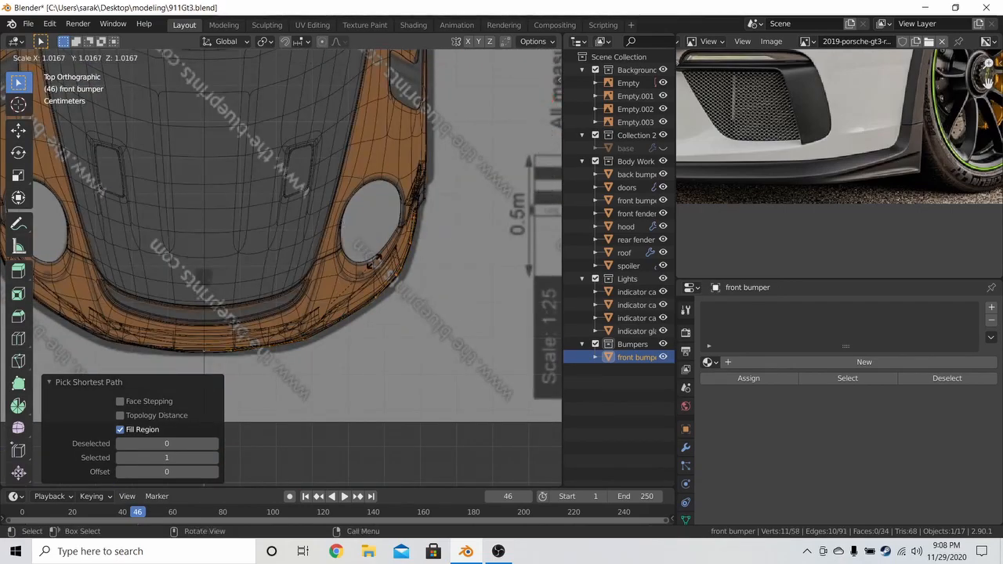
pyautogui.rightClick(376, 292)
pyautogui.press('g')
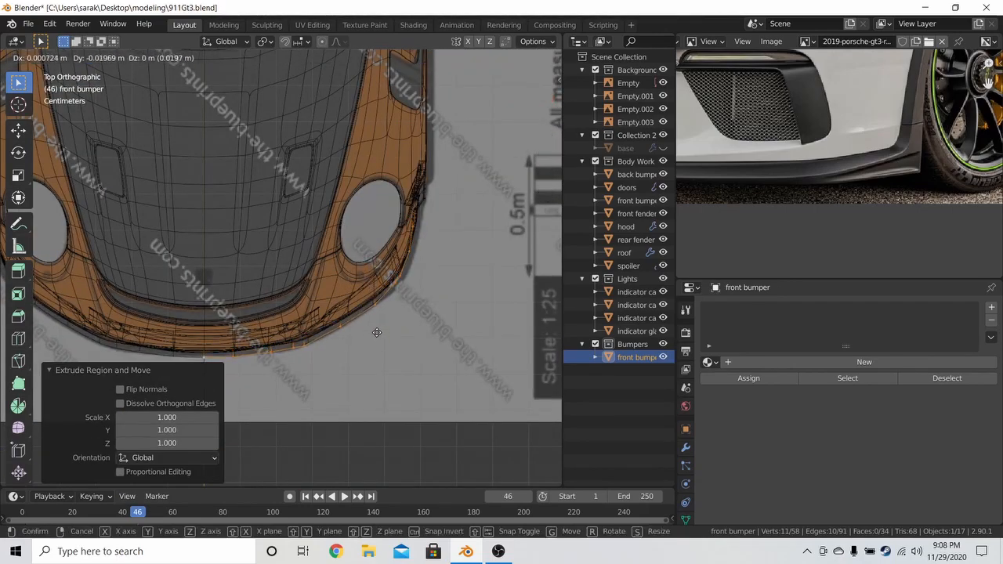
pyautogui.click(377, 332)
pyautogui.press('e')
pyautogui.rightClick(380, 332)
pyautogui.hotkey('ctrl', 'z')
# - Move the extruded lip edge about 0.018 m outward along X in the top view
pyautogui.press('g')
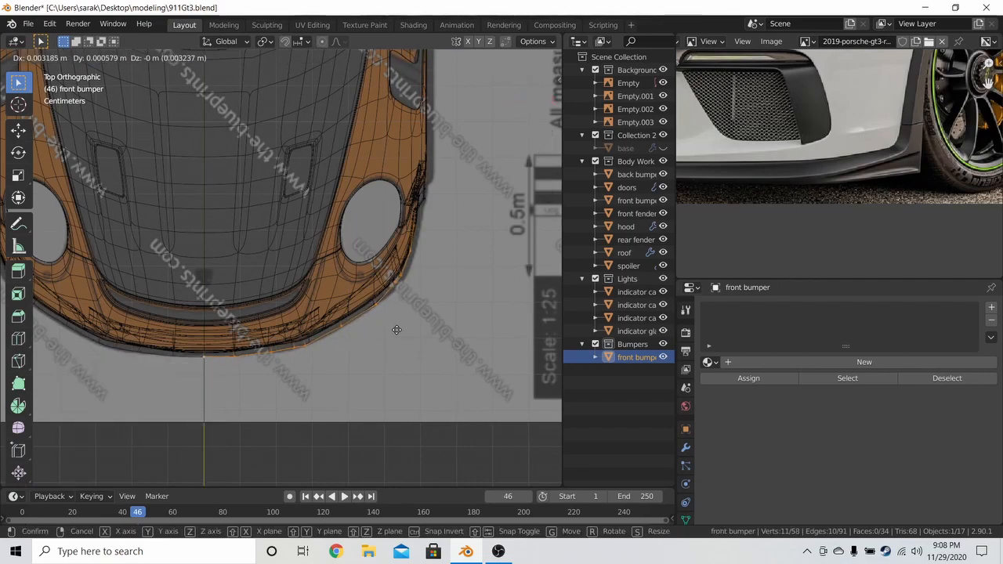
pyautogui.click(445, 333)
pyautogui.press('z')
pyautogui.click(515, 332)
pyautogui.moveTo(515, 331); pyautogui.dragTo(346, 199, button='middle')
# - In the right side view, lower the extruded lip edge about 0.013 m along Z
pyautogui.press('KP_3')
pyautogui.press('z')
pyautogui.click(270, 201)
pyautogui.scroll(5, 289, 213)
pyautogui.press('g')
pyautogui.press('z')
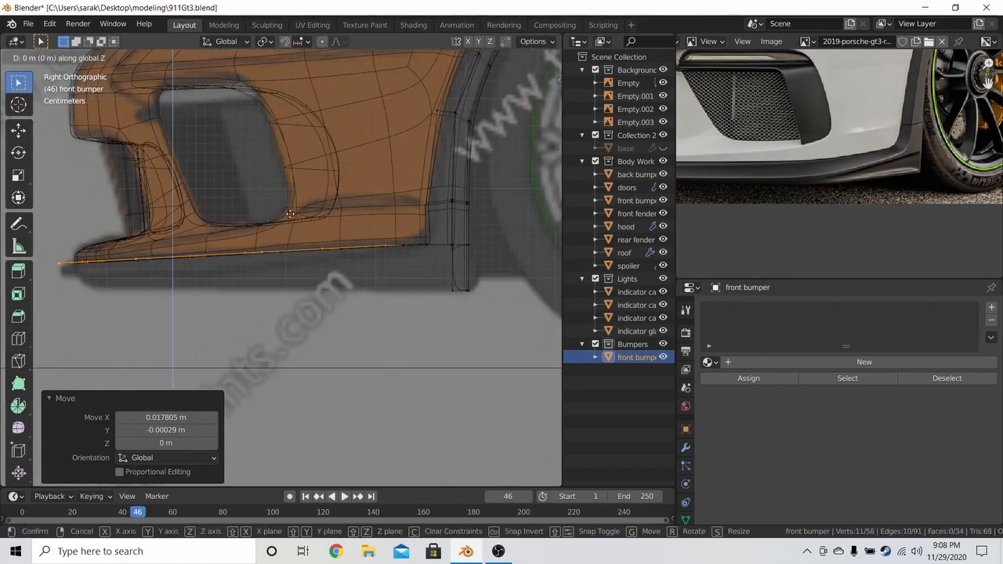
pyautogui.click(292, 310)
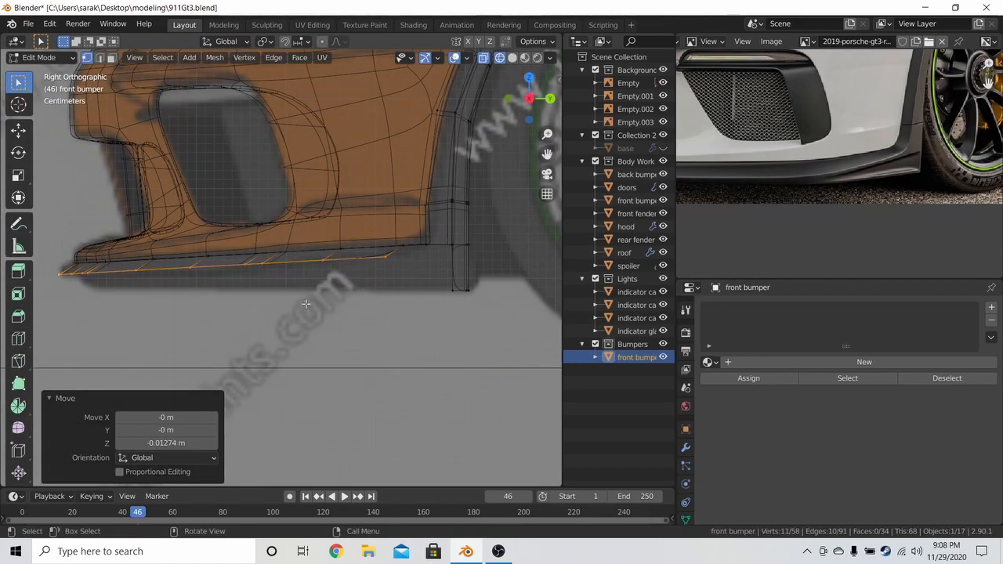
# - Fill a face between the lip's rear end and the strip's lower front corner, and save the file
pyautogui.press('z')
pyautogui.click(399, 293)
pyautogui.moveTo(399, 293)
pyautogui.mouseDown(button='middle')
pyautogui.moveTo(320, 253)
pyautogui.moveTo(359, 279)
pyautogui.mouseUp(button='middle')
pyautogui.click(345, 277)
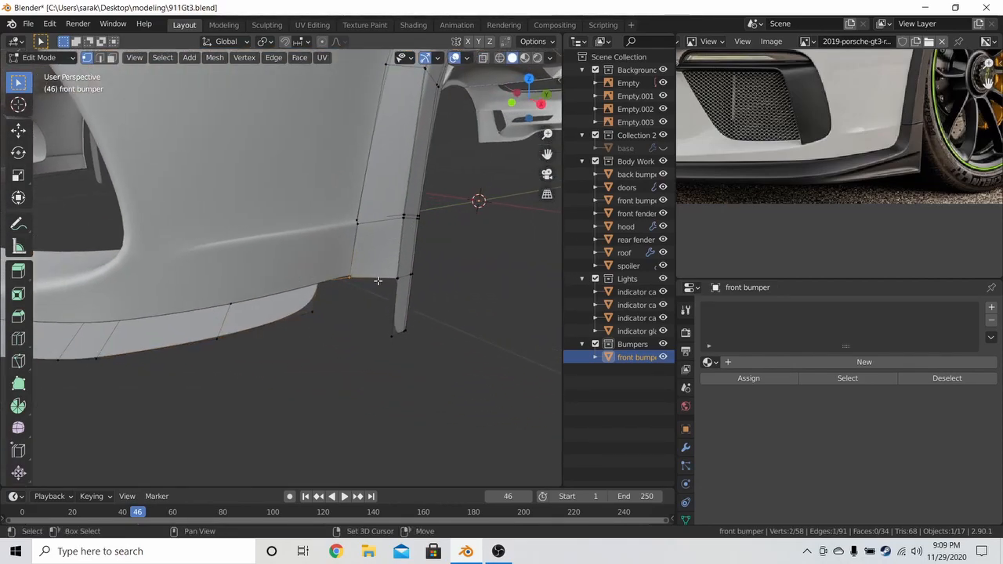
pyautogui.hotkey('shift', 'z')
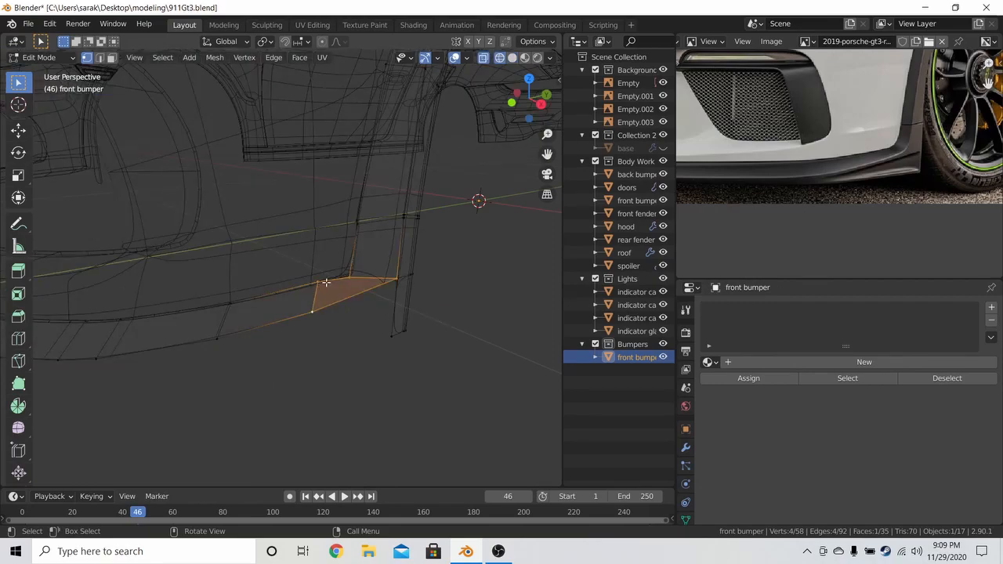
pyautogui.press('Tab')
pyautogui.press('z')
pyautogui.click(398, 278)
pyautogui.press('a')
pyautogui.press('a')
pyautogui.moveTo(399, 275)
pyautogui.mouseDown(button='middle')
pyautogui.moveTo(308, 262)
pyautogui.moveTo(340, 269)
pyautogui.mouseUp(button='middle')
pyautogui.hotkey('ctrl', 's')
# - Slide the strip's lower front corner vertex upward by a factor of 0.47 and adjust its height along Z
pyautogui.press('z')
pyautogui.click(235, 252)
pyautogui.press('Tab')
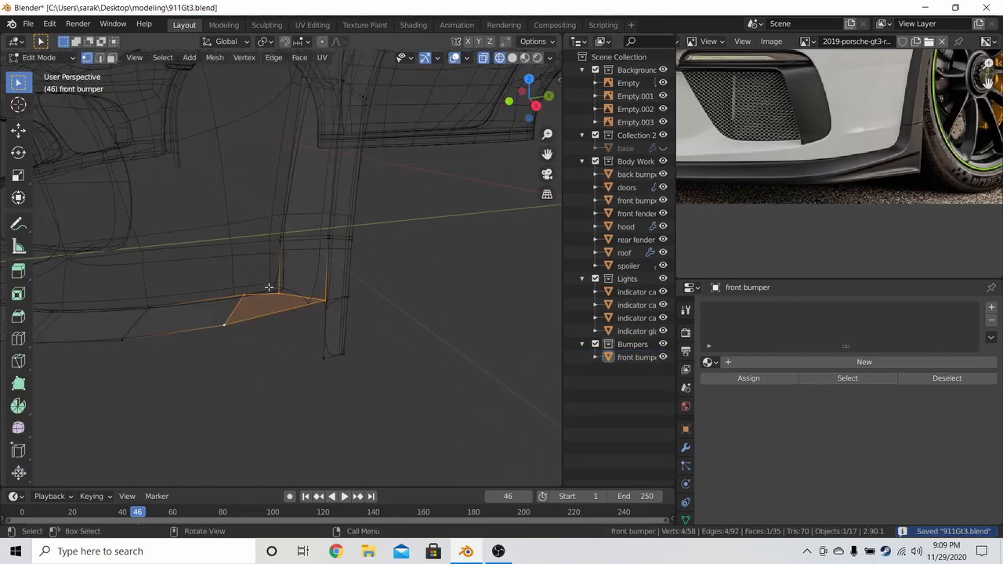
pyautogui.hotkey('shift', 'v')
pyautogui.click(277, 270)
pyautogui.press('g')
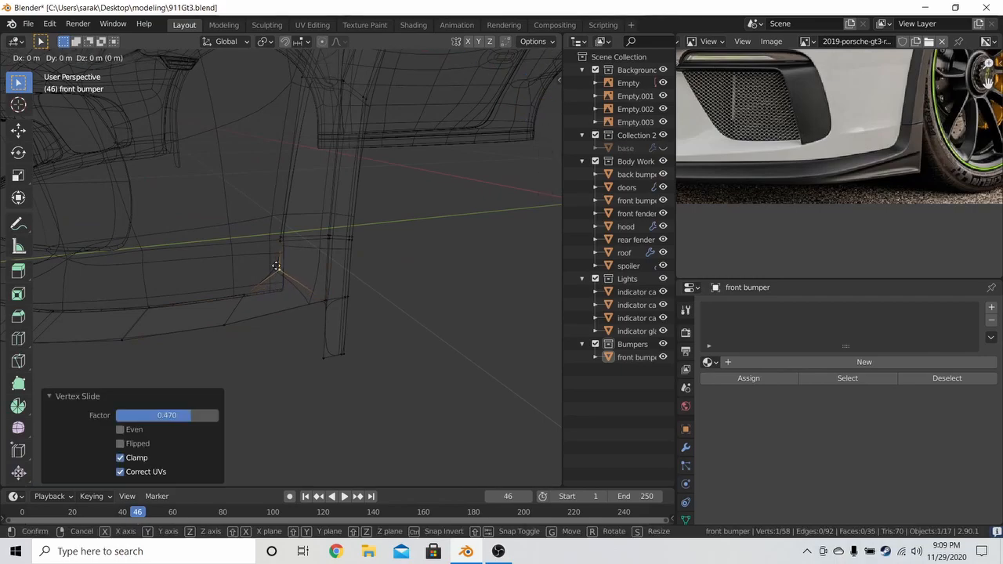
pyautogui.press('z')
pyautogui.click(281, 266)
pyautogui.press('z')
pyautogui.click(385, 265)
# - Inspect the rounded corner in Object Mode and refine its corner vertex with a slight vertex slide
pyautogui.press('Tab')
pyautogui.press('a')
pyautogui.press('a')
pyautogui.moveTo(309, 272); pyautogui.dragTo(365, 275, button='middle')
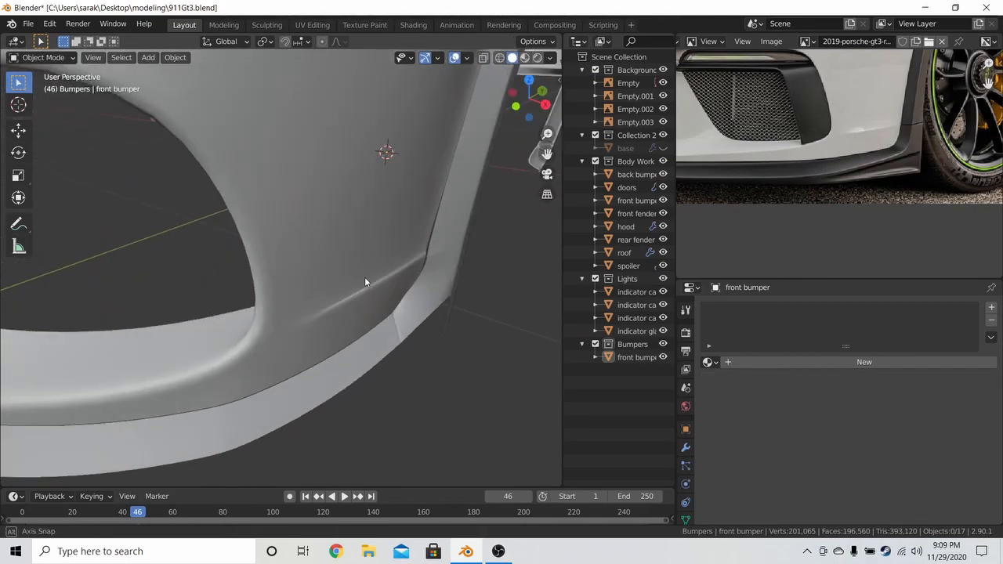
pyautogui.press('Tab')
pyautogui.press('z')
pyautogui.click(269, 282)
pyautogui.hotkey('shift', 'v')
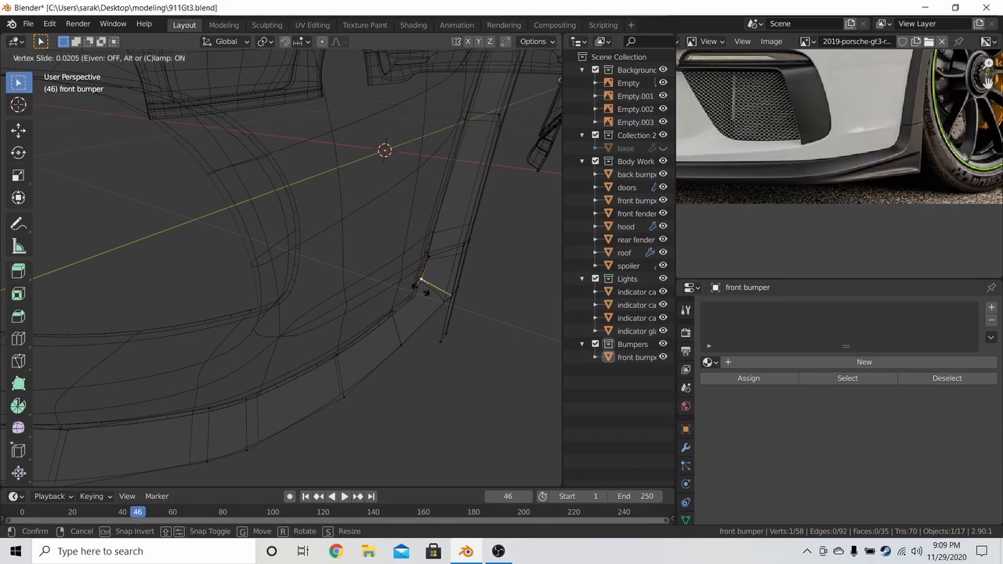
pyautogui.click(424, 291)
# - Select the path along the lip's upper edge, where it meets the bumper, and edge-slide it slightly
pyautogui.moveTo(384, 314); pyautogui.dragTo(240, 305, button='middle')
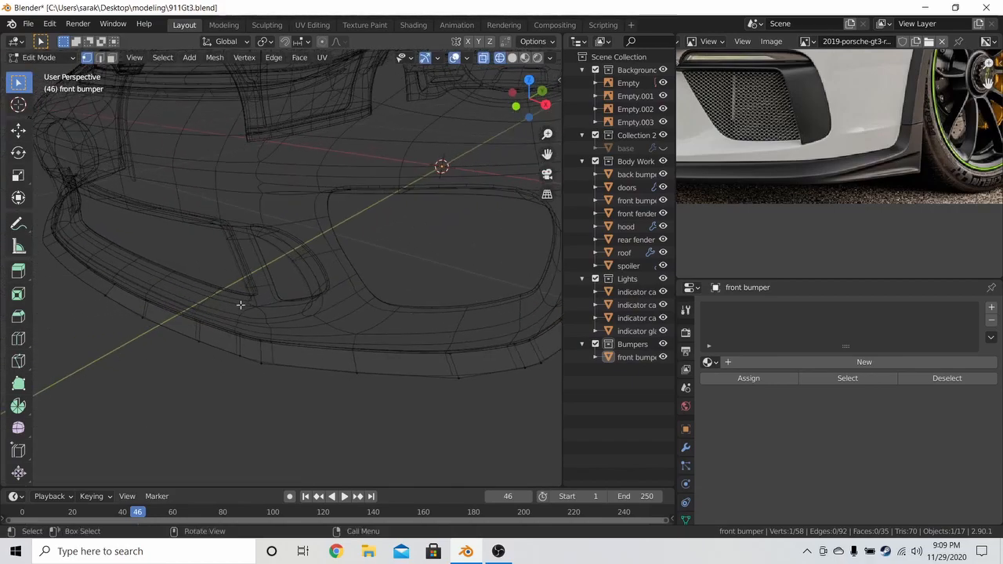
pyautogui.keyDown('ctrl'); pyautogui.click(94, 265); pyautogui.keyUp('ctrl')
pyautogui.press('z')
pyautogui.click(188, 275)
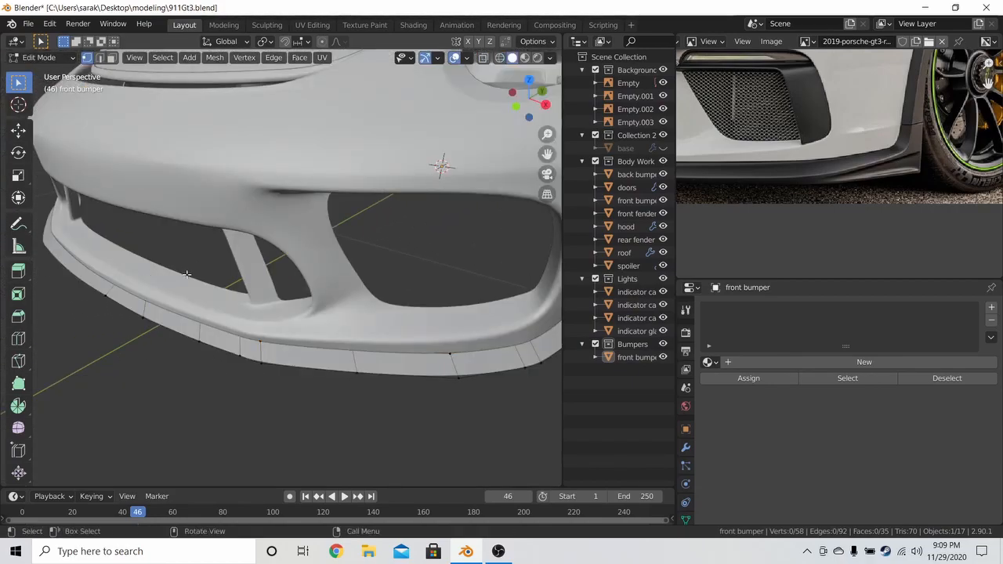
pyautogui.press('z')
pyautogui.click(161, 273)
pyautogui.keyDown('shift'); pyautogui.moveTo(277, 264); pyautogui.dragTo(181, 260, button='middle'); pyautogui.keyUp('shift')
pyautogui.press('z')
pyautogui.click(225, 263)
pyautogui.keyDown('shift'); pyautogui.moveTo(298, 244); pyautogui.dragTo(246, 242, button='middle'); pyautogui.keyUp('shift')
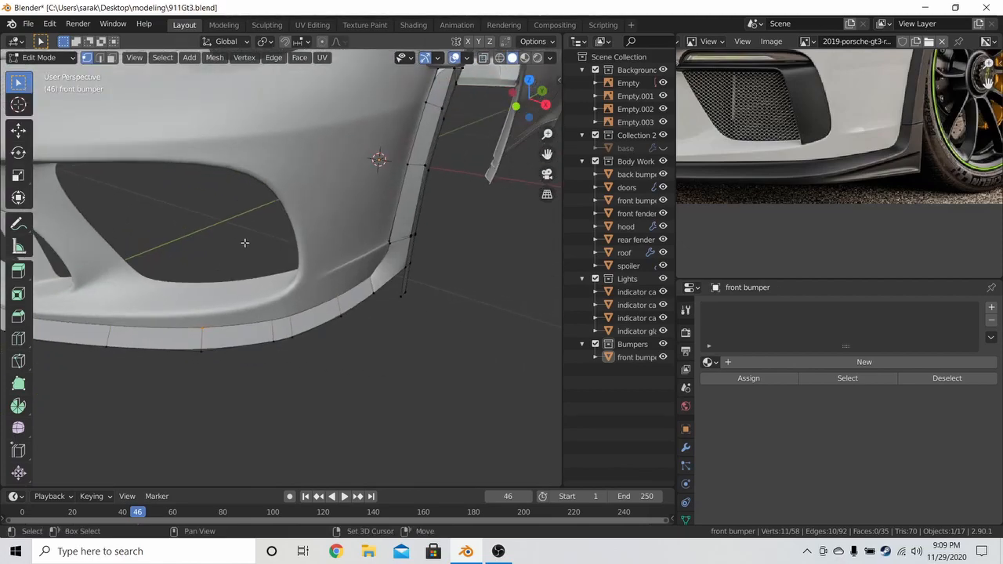
pyautogui.scroll(1, 361, 258)
pyautogui.press('g')
pyautogui.press('g')
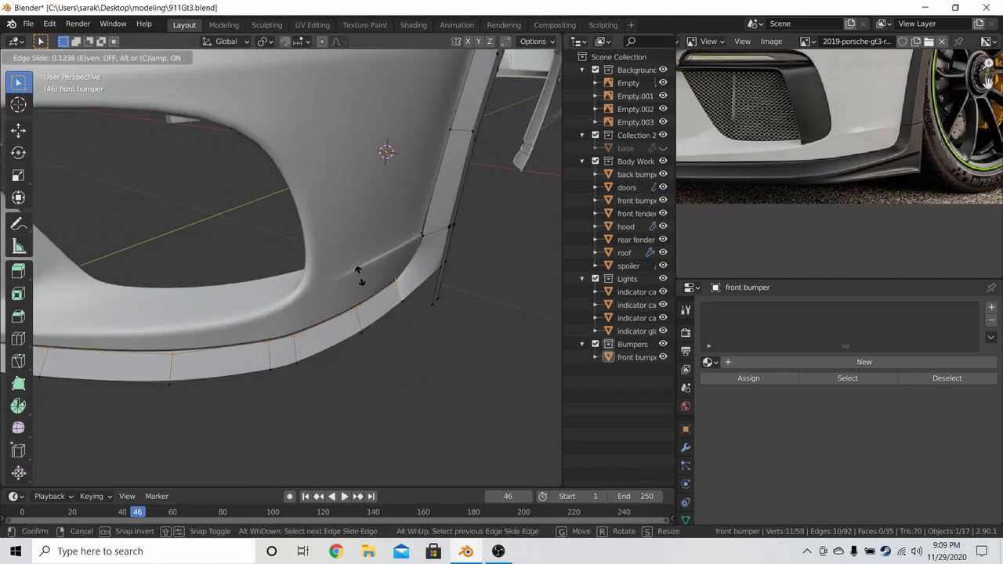
pyautogui.click(359, 272)
# - Raise the lip's upper edge along Z to tuck it against the bumper, and save the file
pyautogui.press('g')
pyautogui.press('z')
pyautogui.click(358, 248)
pyautogui.moveTo(358, 246); pyautogui.dragTo(349, 205, button='middle')
pyautogui.scroll(-2, 271, 232)
pyautogui.press('Tab')
pyautogui.hotkey('ctrl', 's')
pyautogui.press('Tab')
pyautogui.scroll(5, 387, 258)
pyautogui.press('Tab')
pyautogui.scroll(-3, 408, 226)
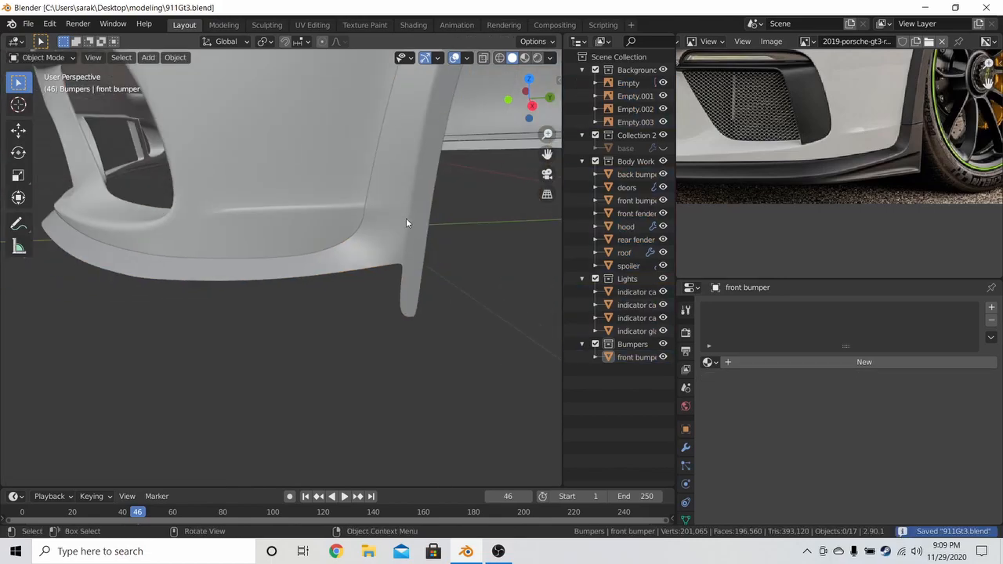
# - Move the corner vertex where the lip meets the wheel-arch strip along Y to follow the side blueprint, working in wireframe
pyautogui.moveTo(410, 224); pyautogui.dragTo(373, 189, button='middle')
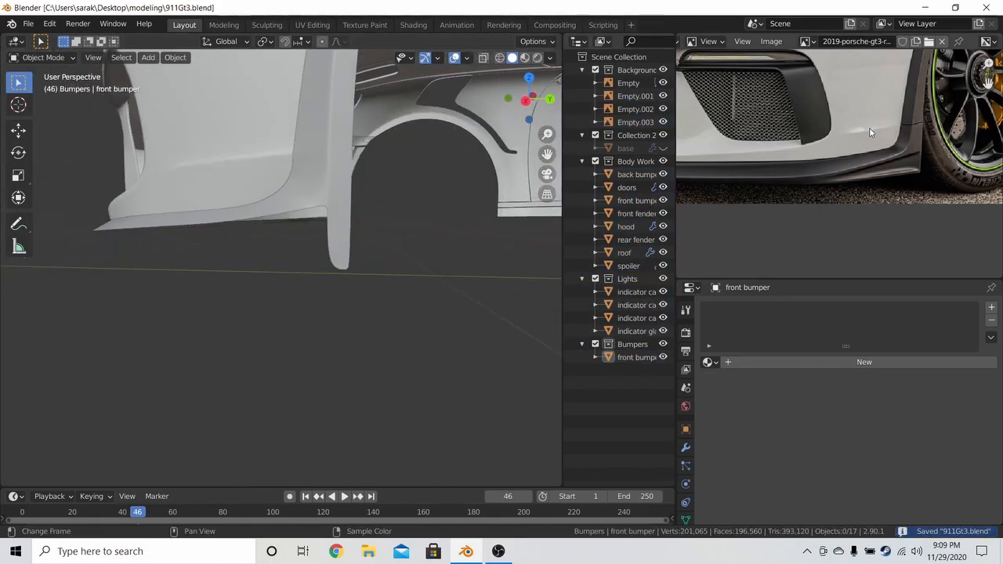
pyautogui.scroll(2, 869, 133)
pyautogui.scroll(3, 321, 184)
pyautogui.press('Tab')
pyautogui.press('z')
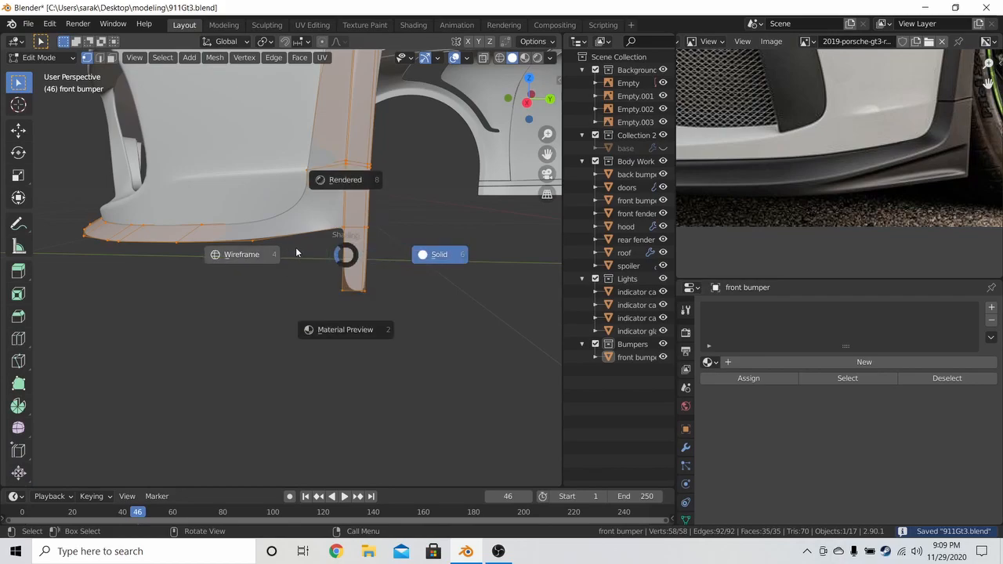
pyautogui.click(290, 254)
pyautogui.click(342, 226)
pyautogui.press('KP_3')
pyautogui.press('g')
pyautogui.press('y')
pyautogui.click(354, 231)
pyautogui.keyDown('shift'); pyautogui.moveTo(383, 177); pyautogui.dragTo(376, 219, button='middle'); pyautogui.keyUp('shift')
pyautogui.scroll(3, 376, 220)
pyautogui.hotkey('alt', 'a')
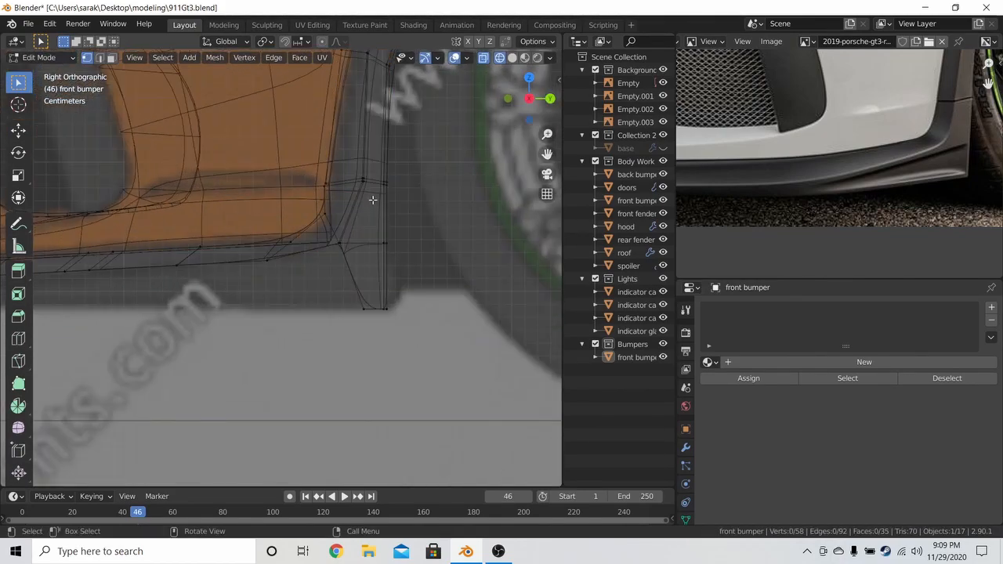
# - Move the strip's four vertices just above the lip corner forward along Y to match the blueprint
pyautogui.keyDown('shift'); pyautogui.moveTo(407, 183); pyautogui.dragTo(415, 210, button='middle'); pyautogui.keyUp('shift')
pyautogui.press('g')
pyautogui.press('x')
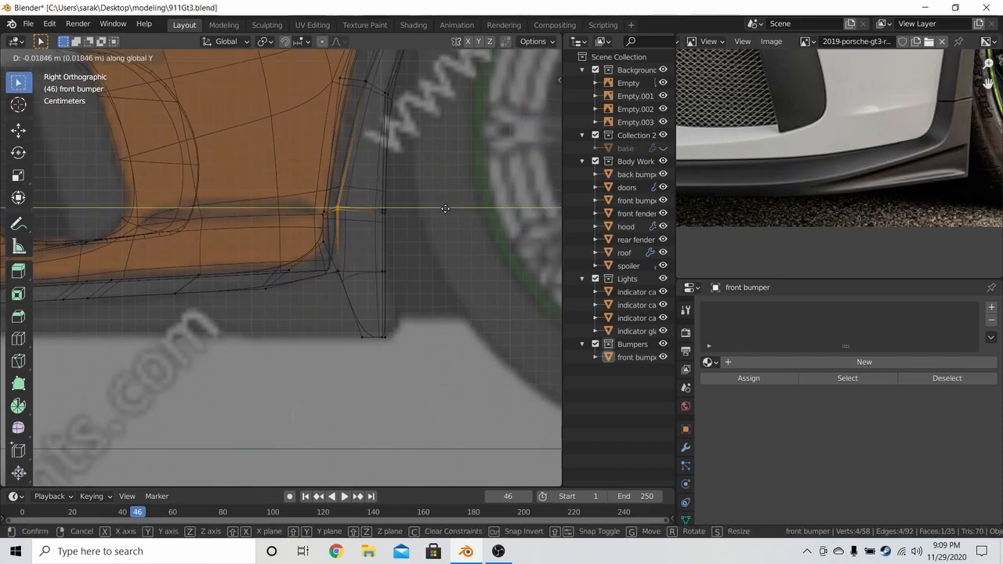
pyautogui.click(470, 180)
pyautogui.hotkey('alt', 'a')
# - Reposition the strip's two-vertex edge higher up the wheel arch against the blueprint, return to solid Object Mode, and save the file
pyautogui.scroll(2, 359, 188)
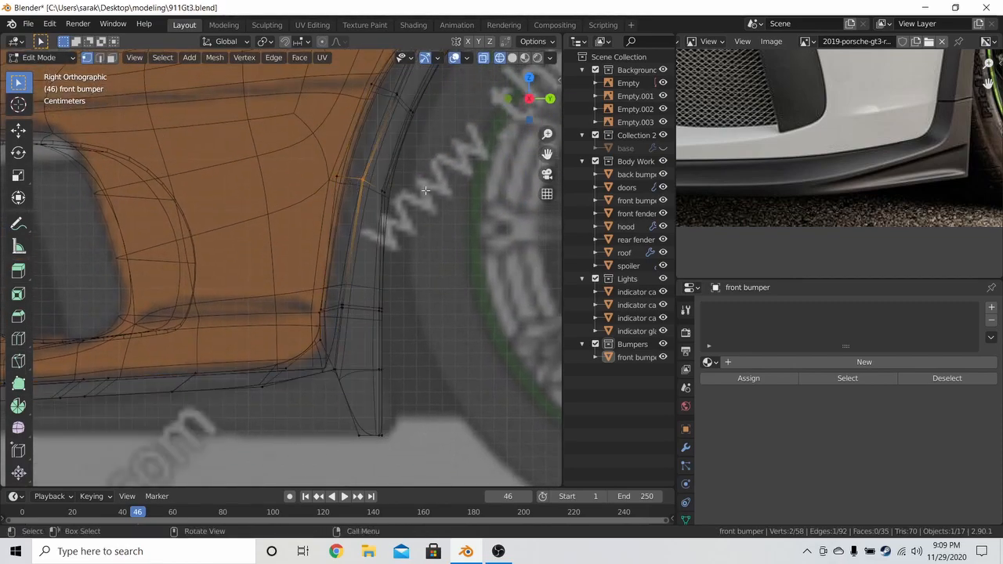
pyautogui.press('g')
pyautogui.click(377, 211)
pyautogui.hotkey('alt', 'z')
pyautogui.press('Tab')
pyautogui.press('a')
pyautogui.press('a')
pyautogui.hotkey('ctrl', 's')
# - Adjust the strip's selected edge along X so the strip sits against the bumper surface
pyautogui.moveTo(411, 219); pyautogui.dragTo(334, 282, button='middle')
pyautogui.press('Tab')
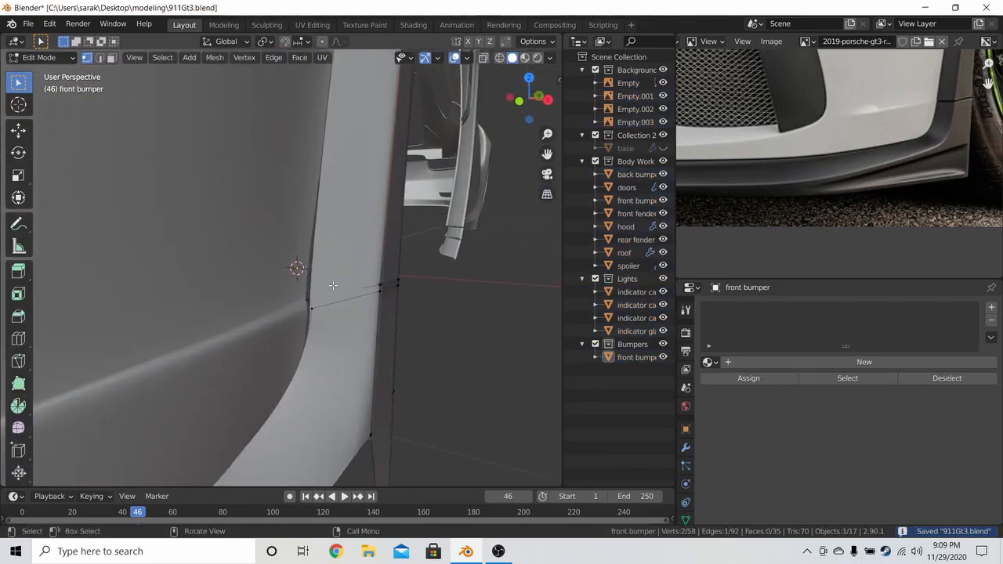
pyautogui.press('g')
pyautogui.press('x')
pyautogui.click(358, 313)
# - Delete the extra edge loop crossing the wheel-arch strip above the lip corner, and save the file
pyautogui.moveTo(358, 314); pyautogui.dragTo(295, 298, button='middle')
pyautogui.click(279, 282)
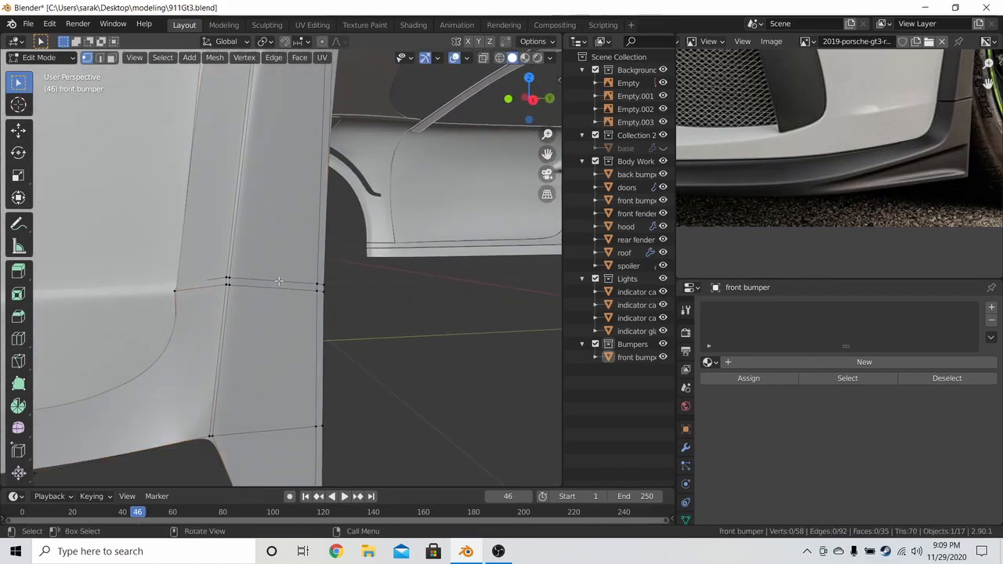
pyautogui.press('x')
pyautogui.click(224, 446)
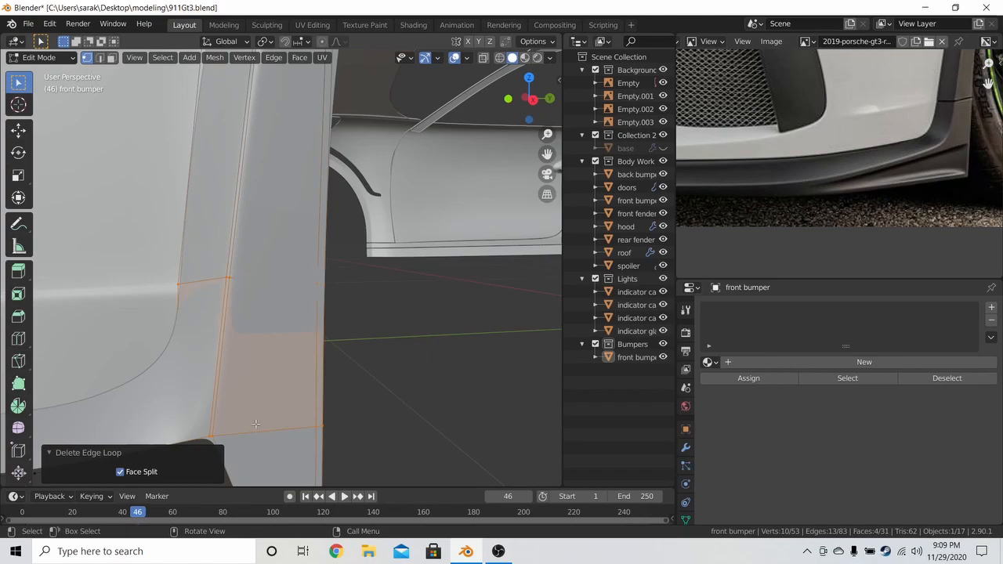
pyautogui.press('Tab')
pyautogui.hotkey('ctrl', 's')
# - Select the vertex path along the front lip's lower edge, from the wheel-arch end to the car's center
pyautogui.moveTo(273, 343); pyautogui.dragTo(287, 271, button='middle')
pyautogui.press('Tab')
pyautogui.hotkey('alt', 'a')
pyautogui.keyDown('ctrl'); pyautogui.click(75, 292); pyautogui.keyUp('ctrl')
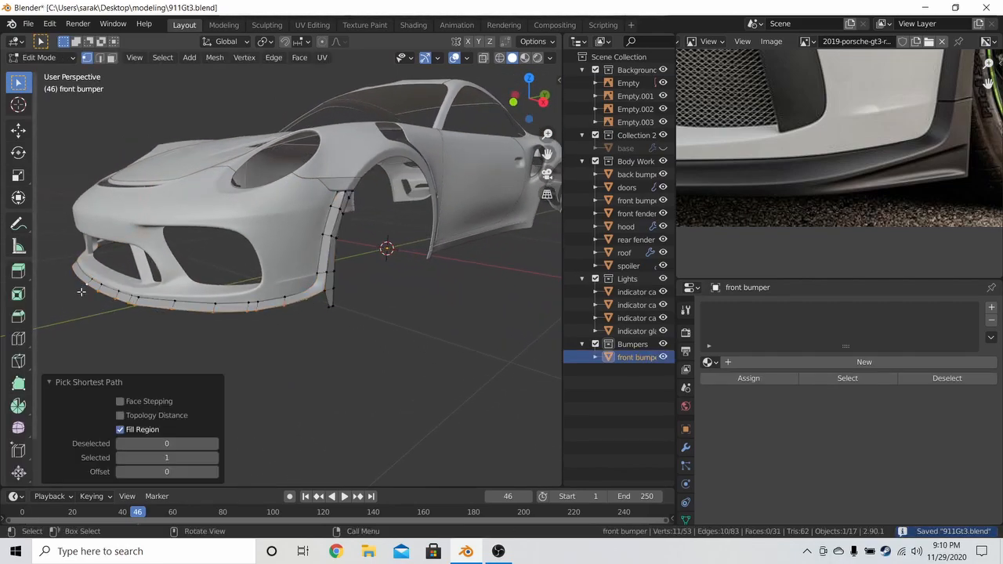
pyautogui.press('KP_3')
pyautogui.scroll(4, 245, 279)
pyautogui.keyDown('shift'); pyautogui.moveTo(185, 315); pyautogui.dragTo(225, 313, button='middle'); pyautogui.keyUp('shift')
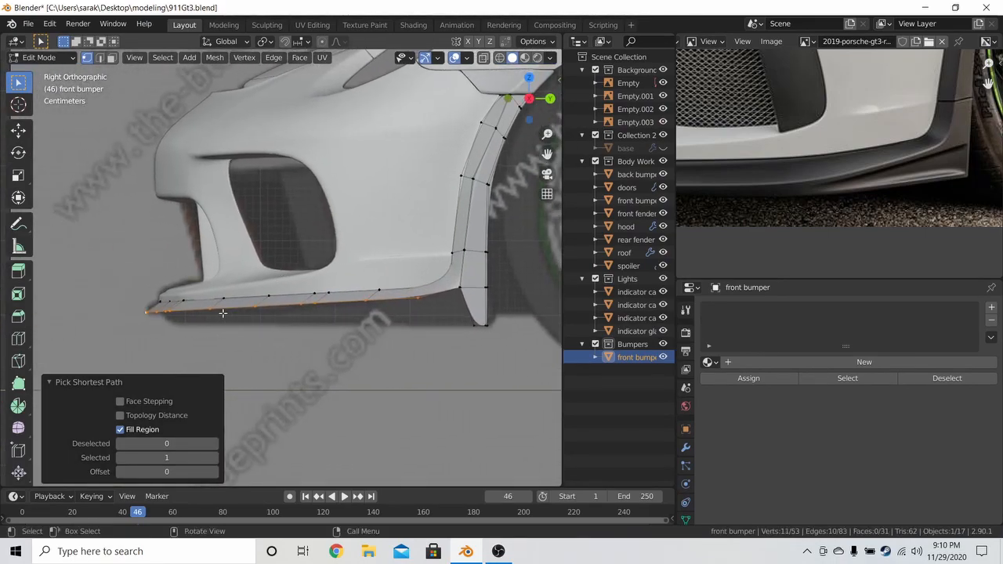
# - Extrude the lip's lower edge downward to the blueprint's base line and flatten it with a Z scale of 0
pyautogui.press('z')
pyautogui.click(155, 317)
pyautogui.press('e')
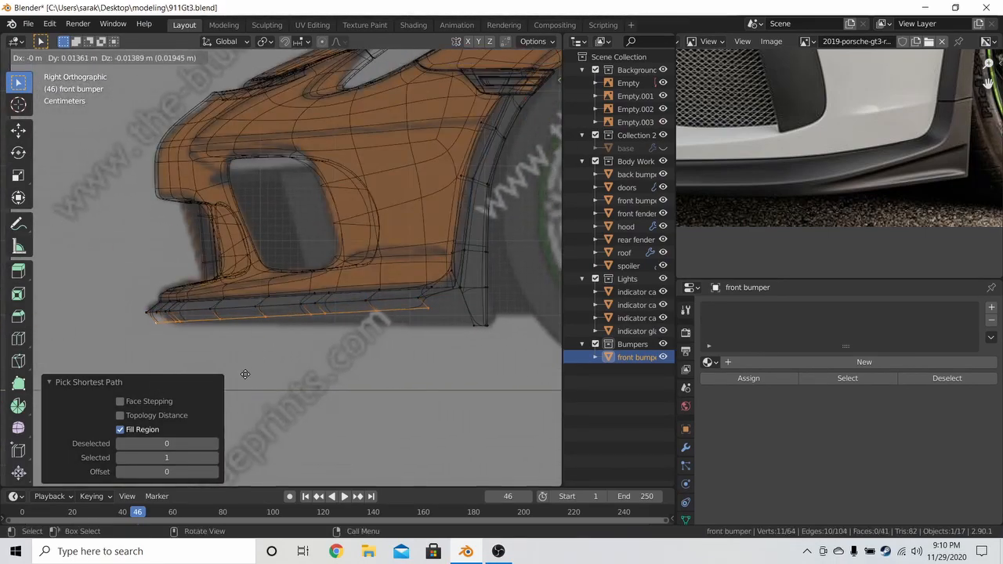
pyautogui.click(249, 421)
pyautogui.press('s')
pyautogui.press('z')
pyautogui.press('0')
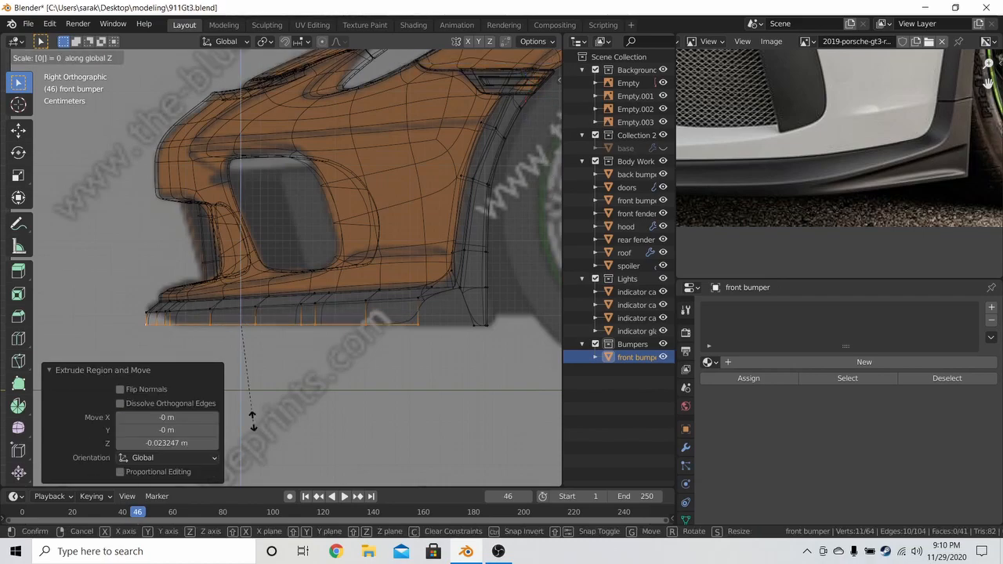
pyautogui.press('Return')
# - Set the pivot point to Active Element and scale the lip's bottom edge along Y by 0.914 from its rear vertex
pyautogui.keyDown('shift'); pyautogui.click(435, 319); pyautogui.keyUp('shift')
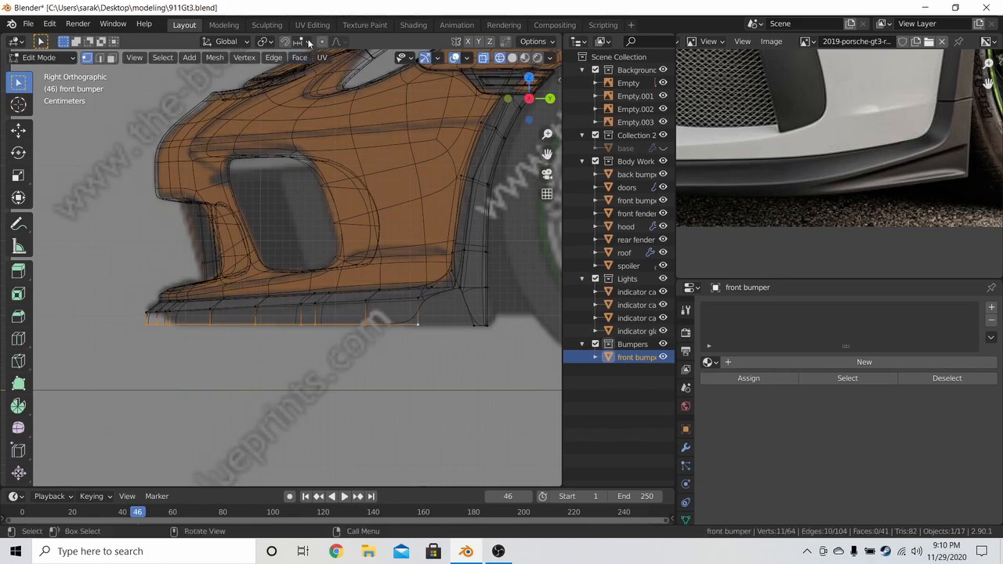
pyautogui.click(267, 41)
pyautogui.click(294, 99)
pyautogui.press('s')
pyautogui.press('y')
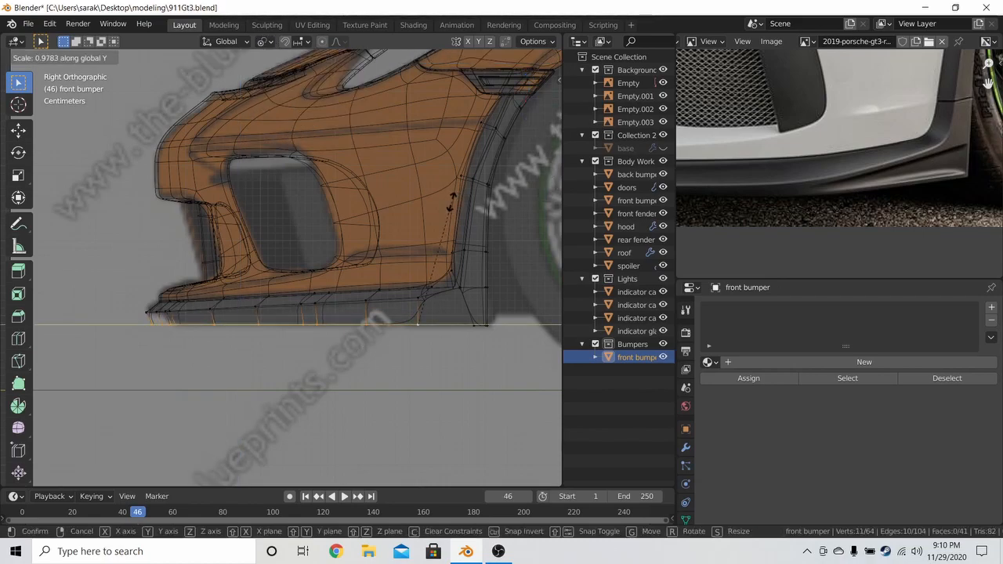
pyautogui.click(459, 212)
# - Add a lengthwise loop cut to the lip's new lower faces and slide it up against the upper ridge by a factor of about 0.91
pyautogui.press('z')
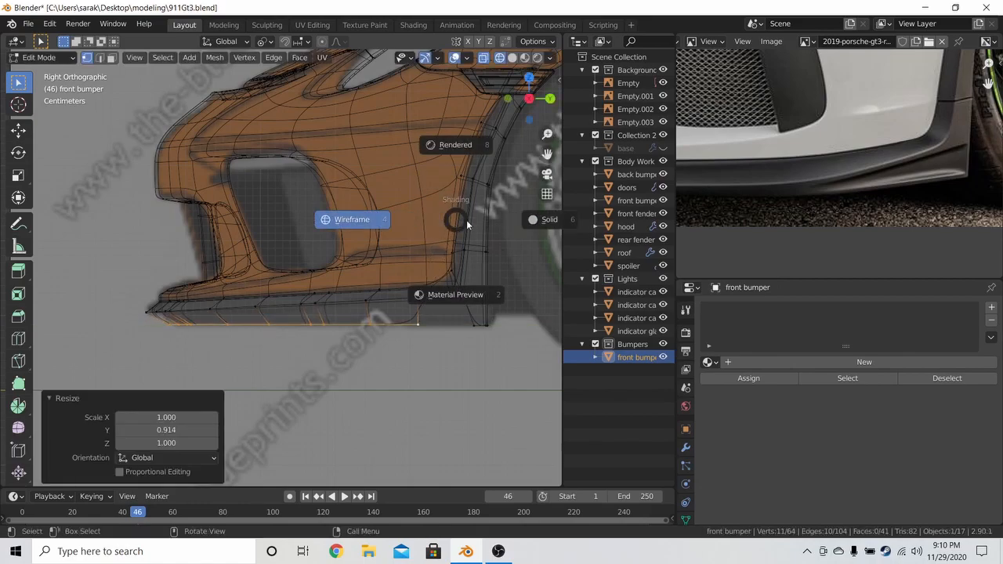
pyautogui.click(471, 219)
pyautogui.scroll(-3, 399, 243)
pyautogui.scroll(-1, 748, 180)
pyautogui.moveTo(749, 180); pyautogui.dragTo(769, 203, button='middle')
pyautogui.scroll(3, 768, 207)
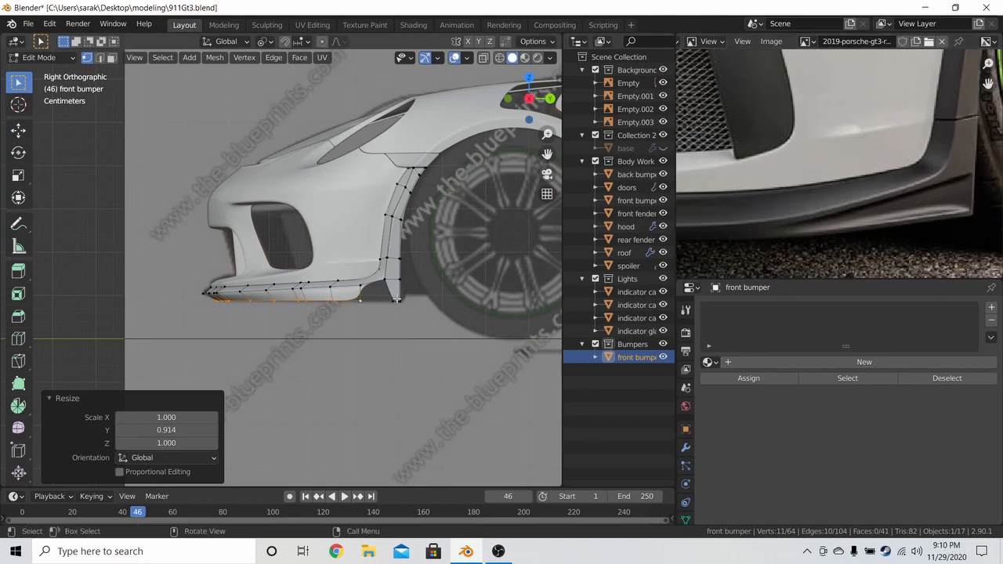
pyautogui.scroll(3, 404, 300)
pyautogui.click(415, 300)
pyautogui.scroll(3, 495, 287)
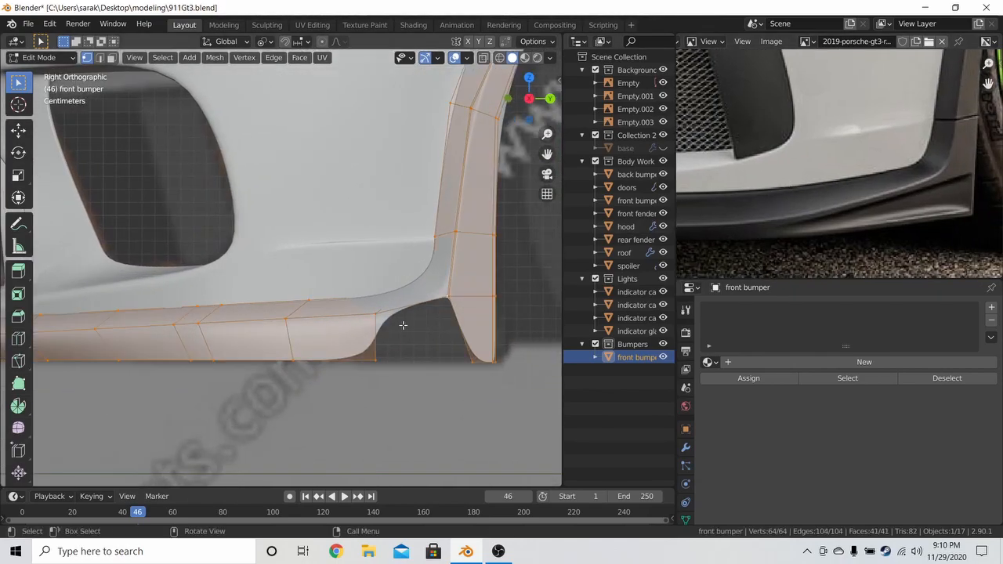
pyautogui.click(375, 325)
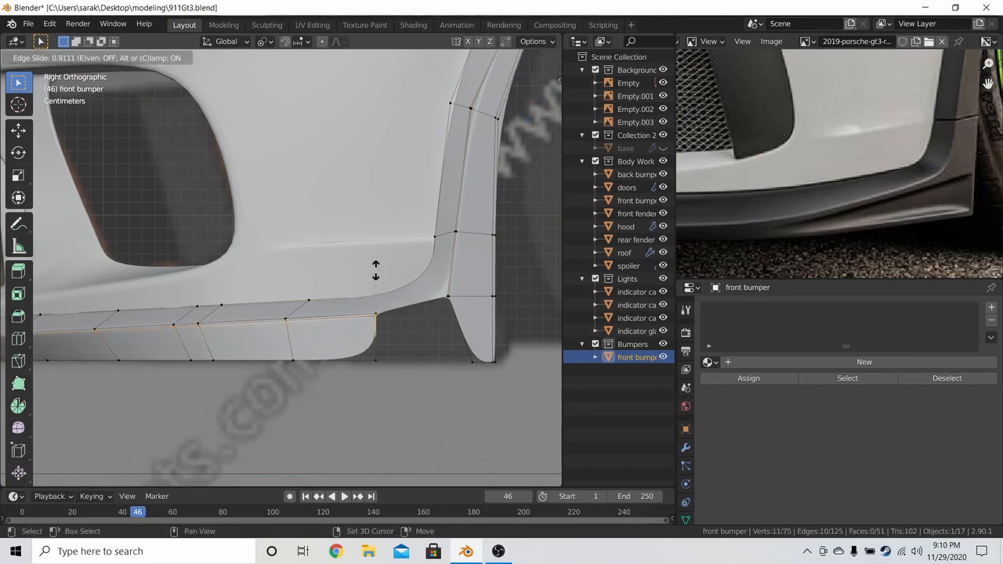
pyautogui.click(375, 271)
# - Fill the gap between the lip's rear end and the wheel-arch strip with faces, and save the file
pyautogui.click(374, 307)
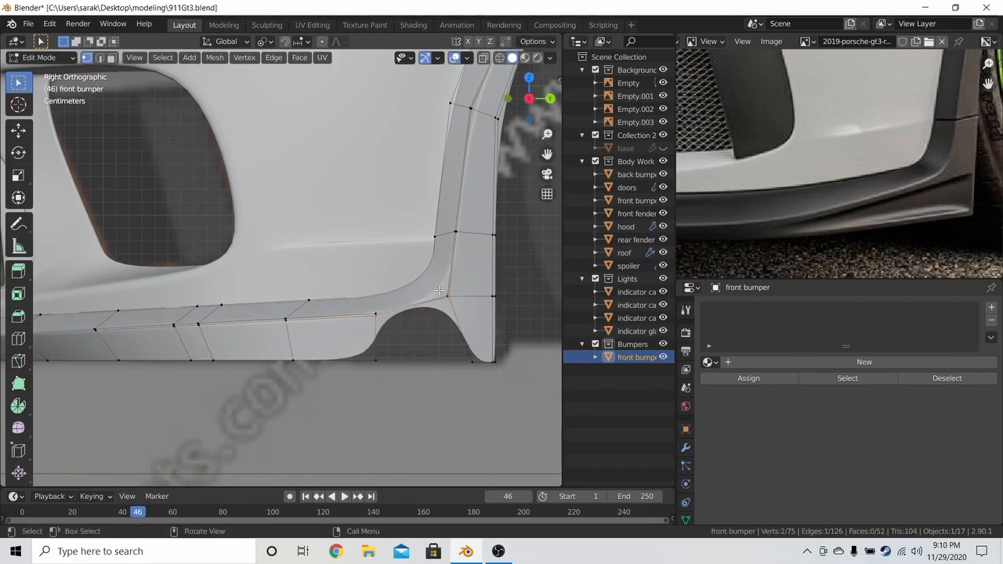
pyautogui.press('f')
pyautogui.press('Tab')
pyautogui.press('z')
pyautogui.click(541, 279)
pyautogui.press('a')
pyautogui.press('a')
pyautogui.scroll(-2, 437, 287)
pyautogui.hotkey('ctrl', 's')
# - Delete one cross edge loop from the lip and check the smoothed front bumper in Object Mode
pyautogui.moveTo(438, 288)
pyautogui.mouseDown(button='middle')
pyautogui.moveTo(351, 301)
pyautogui.moveTo(443, 324)
pyautogui.moveTo(324, 290)
pyautogui.moveTo(426, 282)
pyautogui.moveTo(315, 272)
pyautogui.moveTo(373, 325)
pyautogui.moveTo(324, 350)
pyautogui.moveTo(307, 393)
pyautogui.moveTo(291, 397)
pyautogui.moveTo(233, 331)
pyautogui.moveTo(442, 293)
pyautogui.mouseUp(button='middle')
pyautogui.scroll(-4, 443, 324)
pyautogui.scroll(6, 316, 272)
pyautogui.press('Tab')
pyautogui.press('x')
pyautogui.click(315, 358)
pyautogui.press('Tab')
pyautogui.press('a')
pyautogui.press('a')
pyautogui.scroll(-2, 832, 197)
pyautogui.moveTo(267, 330); pyautogui.dragTo(396, 263, button='middle')
pyautogui.scroll(2, 831, 156)
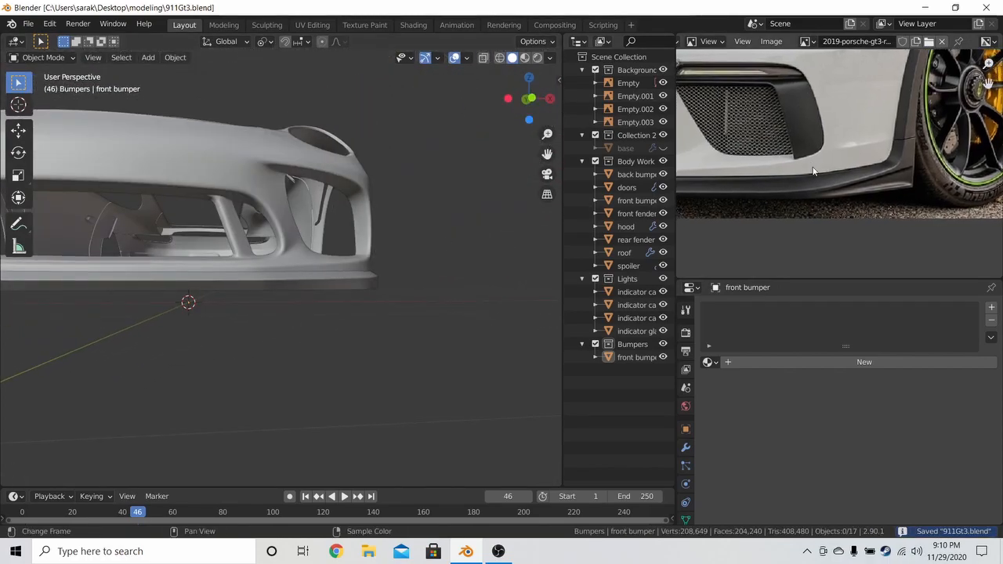
# - Switch the reference image to 5oH1Ys1.jpg and frame the front lip in it for comparison with the model
pyautogui.click(807, 41)
pyautogui.click(838, 74)
pyautogui.scroll(-2, 854, 196)
pyautogui.scroll(4, 854, 212)
pyautogui.scroll(1, 854, 211)
pyautogui.moveTo(291, 279); pyautogui.dragTo(228, 324, button='middle')
pyautogui.moveTo(757, 217); pyautogui.dragTo(787, 202, button='middle')
# - Select the ridge vertices along the lip's center section and raise them about 0.01 m along Z
pyautogui.click(249, 294)
pyautogui.press('Tab')
pyautogui.moveTo(249, 294); pyautogui.dragTo(306, 251, button='middle')
pyautogui.scroll(4, 315, 255)
pyautogui.press('c')
pyautogui.click(228, 253)
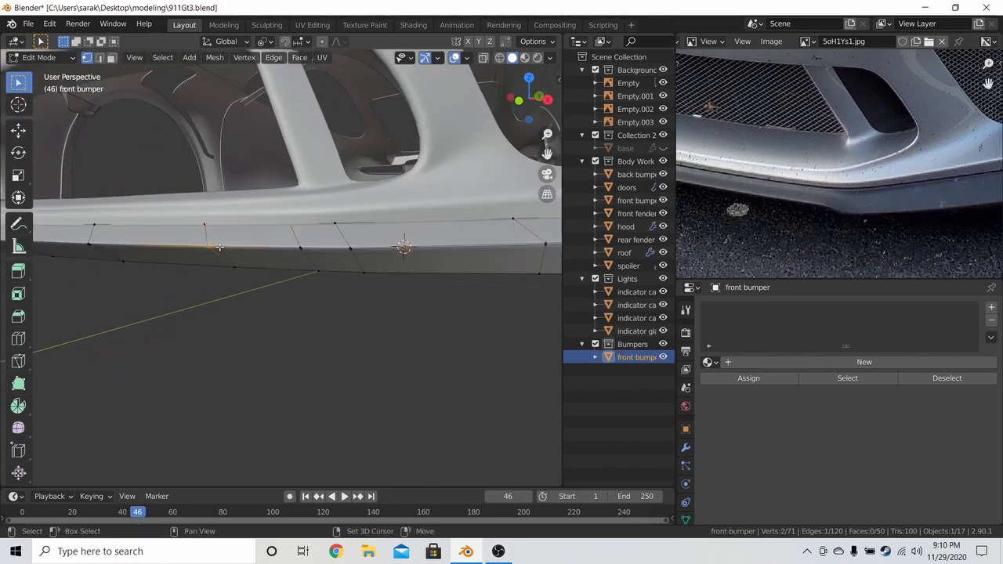
pyautogui.moveTo(218, 248); pyautogui.dragTo(231, 253, button='middle')
pyautogui.press('c')
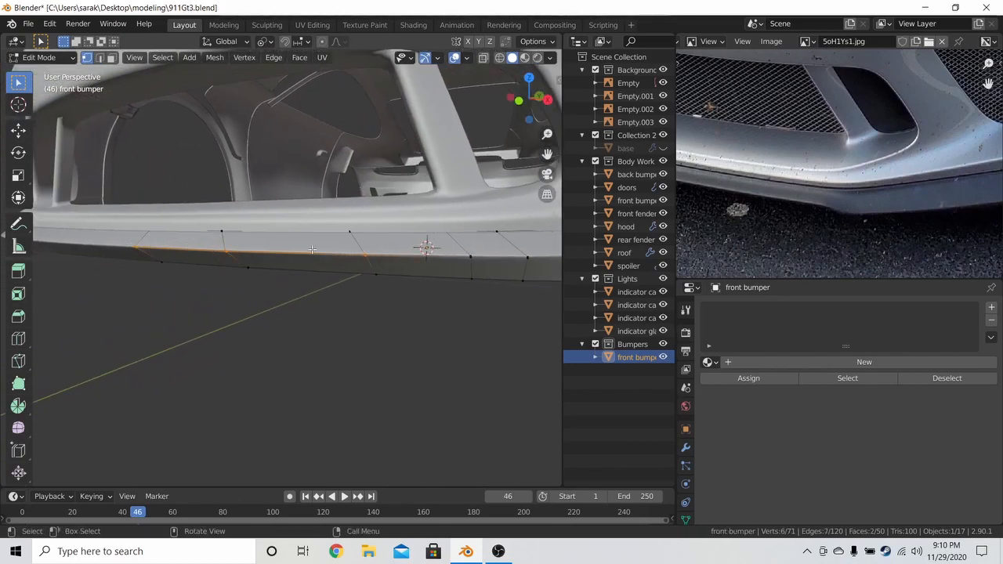
pyautogui.press('g')
pyautogui.press('z')
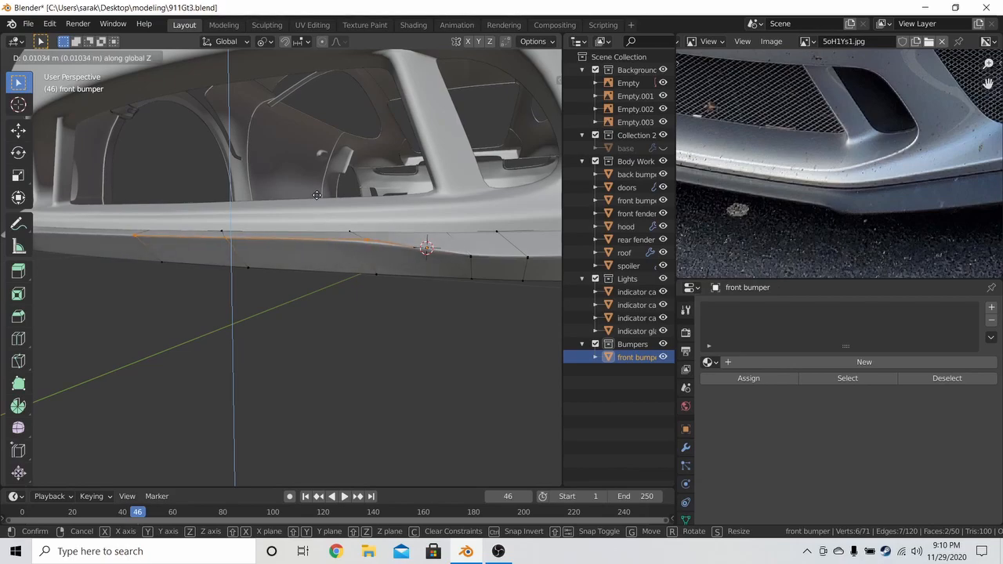
pyautogui.click(318, 186)
# - Add a loop cut across the lip where the center section begins to drop, slide it slightly, and save the file
pyautogui.moveTo(317, 187); pyautogui.dragTo(339, 227, button='middle')
pyautogui.hotkey('ctrl', 'r')
pyautogui.click(398, 307)
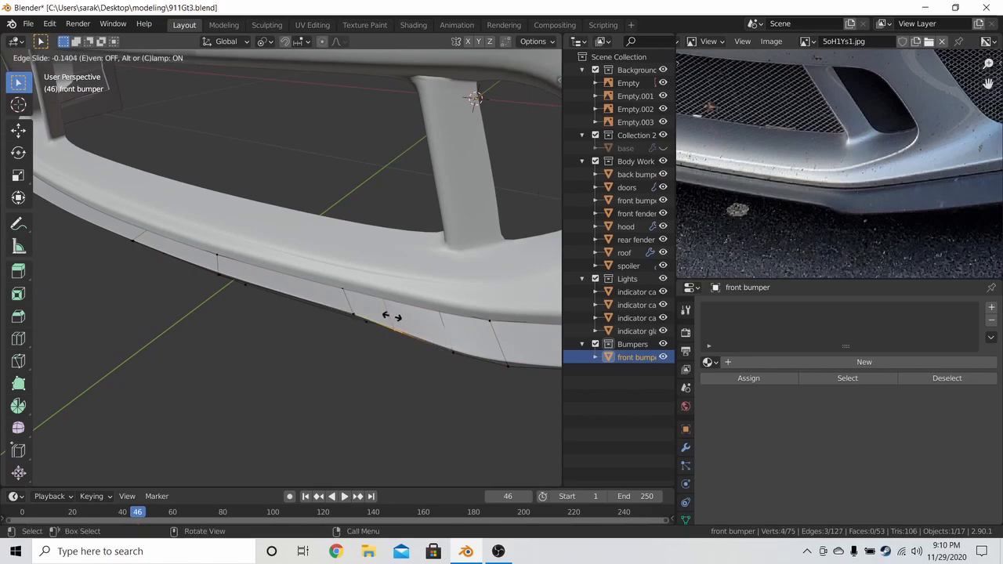
pyautogui.click(395, 313)
pyautogui.press('Tab')
pyautogui.moveTo(397, 307); pyautogui.dragTo(464, 252, button='middle')
pyautogui.hotkey('alt', 'a')
pyautogui.hotkey('ctrl', 's')
# - Compare the lip's front and side shape with the reference photo from several angles, saving the file
pyautogui.scroll(4, 451, 241)
pyautogui.scroll(-3, 799, 185)
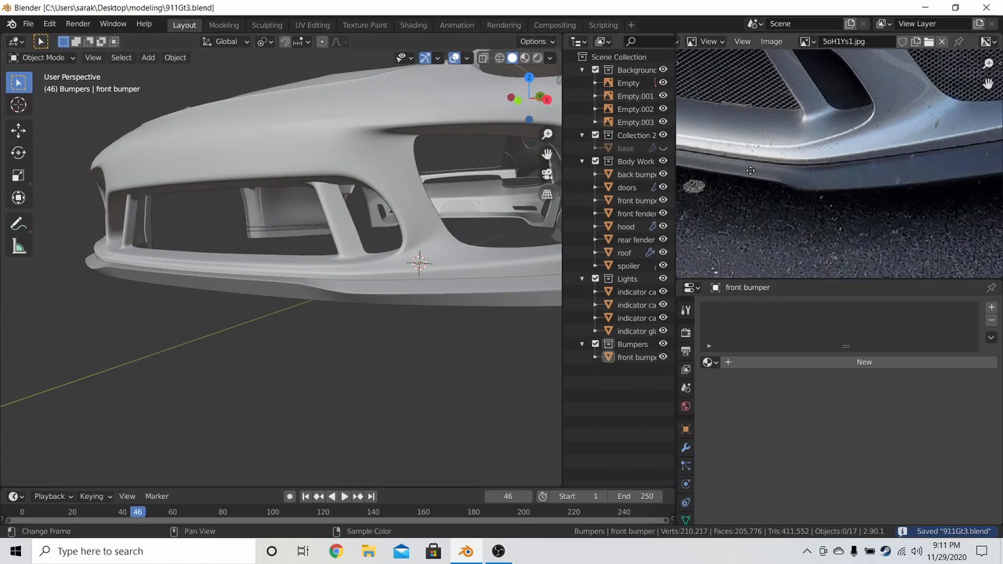
pyautogui.moveTo(502, 283); pyautogui.dragTo(307, 238, button='middle')
pyautogui.hotkey('ctrl', 's')
pyautogui.moveTo(938, 276); pyautogui.dragTo(808, 227, button='middle')
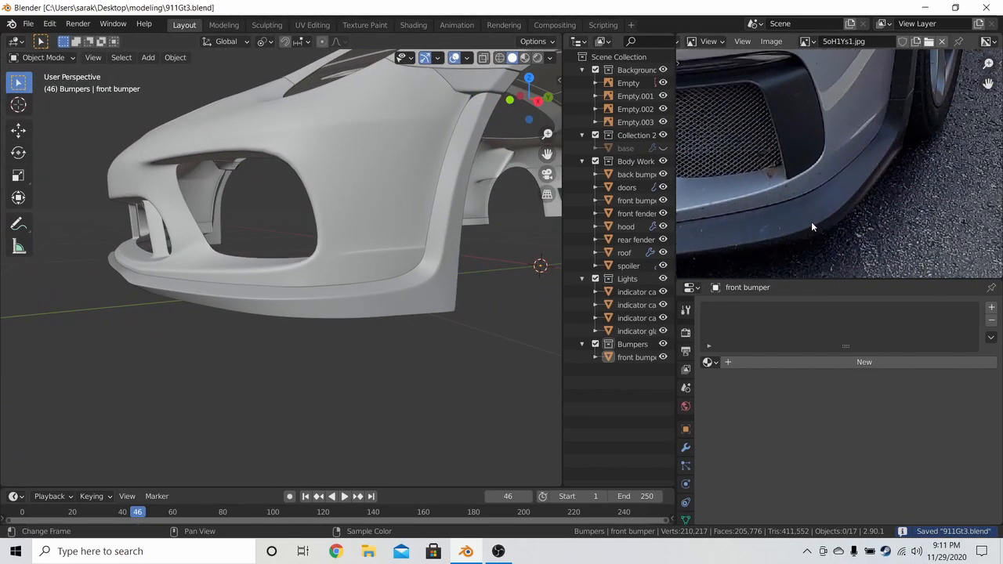
pyautogui.moveTo(963, 153); pyautogui.dragTo(901, 158, button='middle')
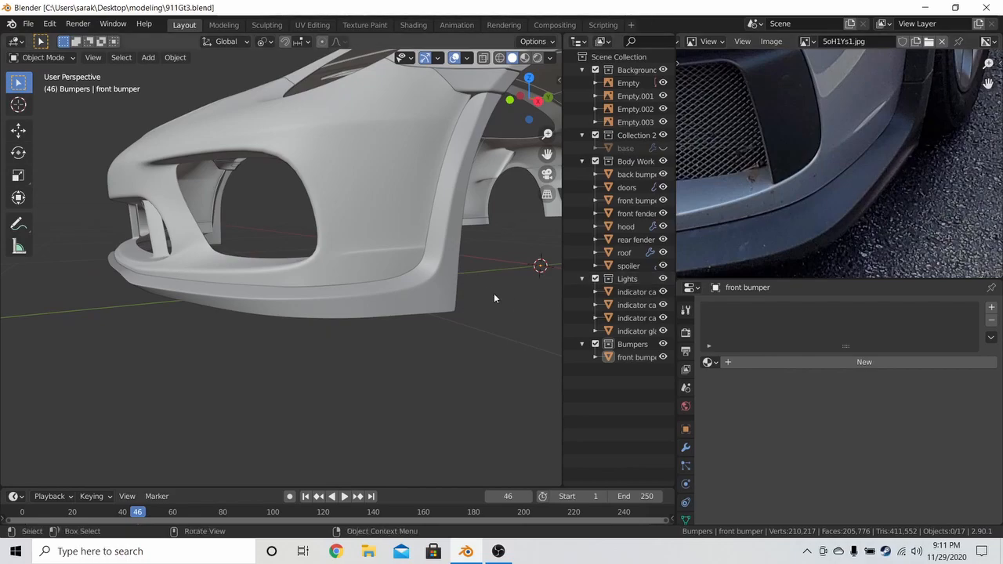
# - Open the front bumper trim for mesh editing and switch the reference image to 2019-porsche-gt3-rs-12-1550078228.jpg, framing the lower rear corner
pyautogui.click(450, 290)
pyautogui.press('Tab')
pyautogui.click(806, 41)
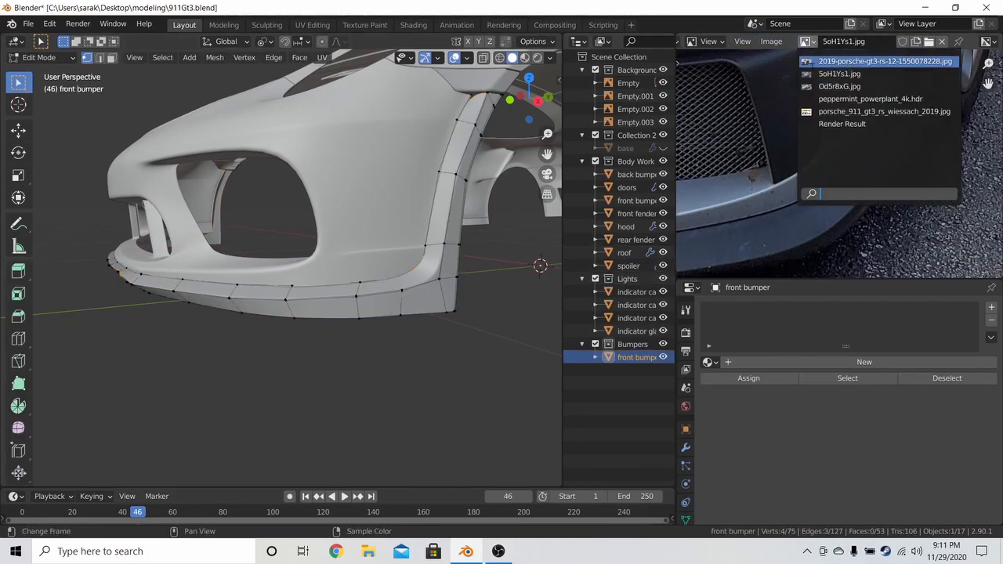
pyautogui.click(862, 58)
pyautogui.scroll(-5, 872, 170)
pyautogui.moveTo(871, 188); pyautogui.dragTo(939, 211, button='middle')
pyautogui.scroll(10, 812, 143)
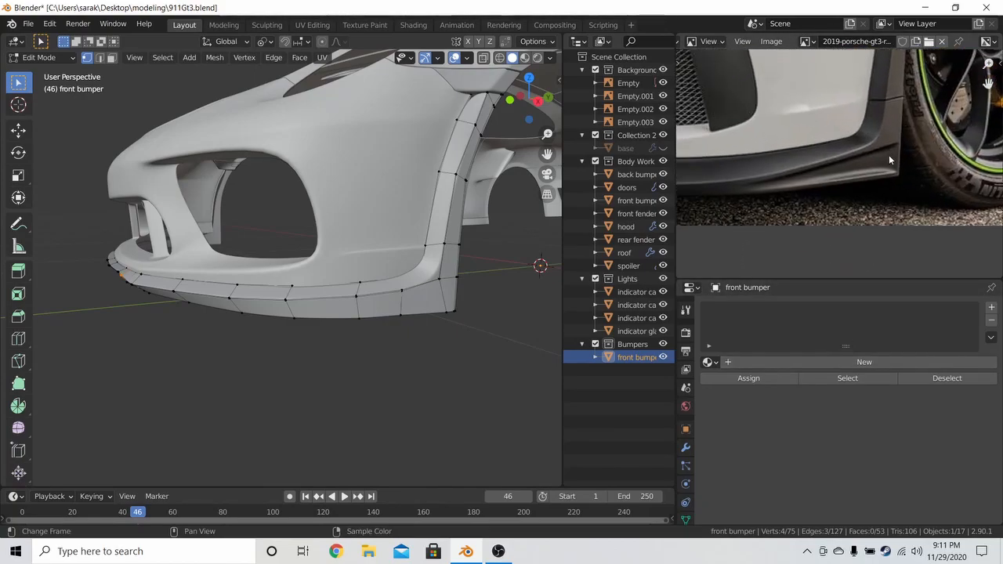
# - Select the four lower side faces nearest the wheel arch and inset them with a thickness of 0.007234 m
pyautogui.keyDown('shift'); pyautogui.click(431, 299); pyautogui.keyUp('shift')
pyautogui.keyDown('shift'); pyautogui.click(390, 304); pyautogui.keyUp('shift')
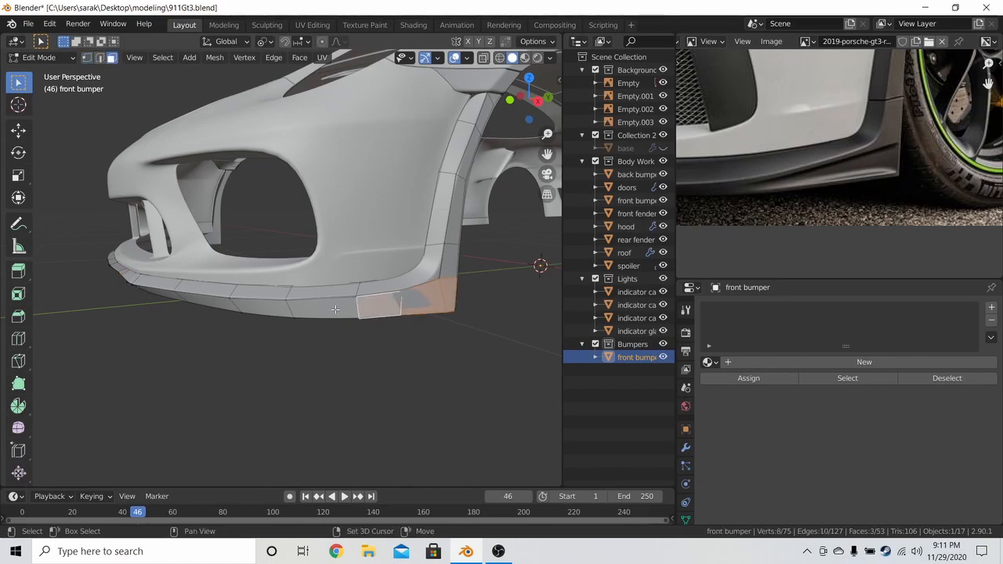
pyautogui.keyDown('shift'); pyautogui.click(326, 310); pyautogui.keyUp('shift')
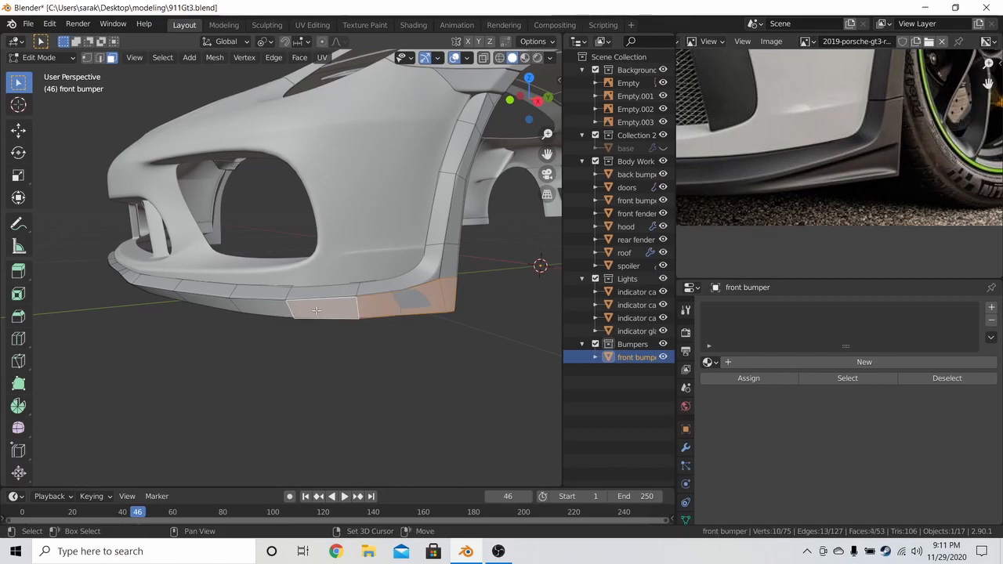
pyautogui.press('i')
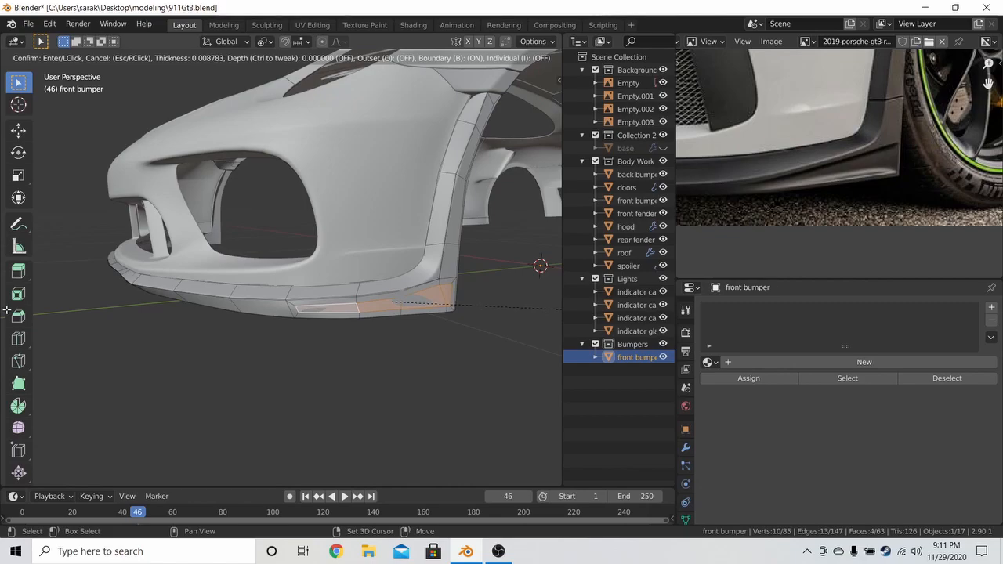
pyautogui.press('Return')
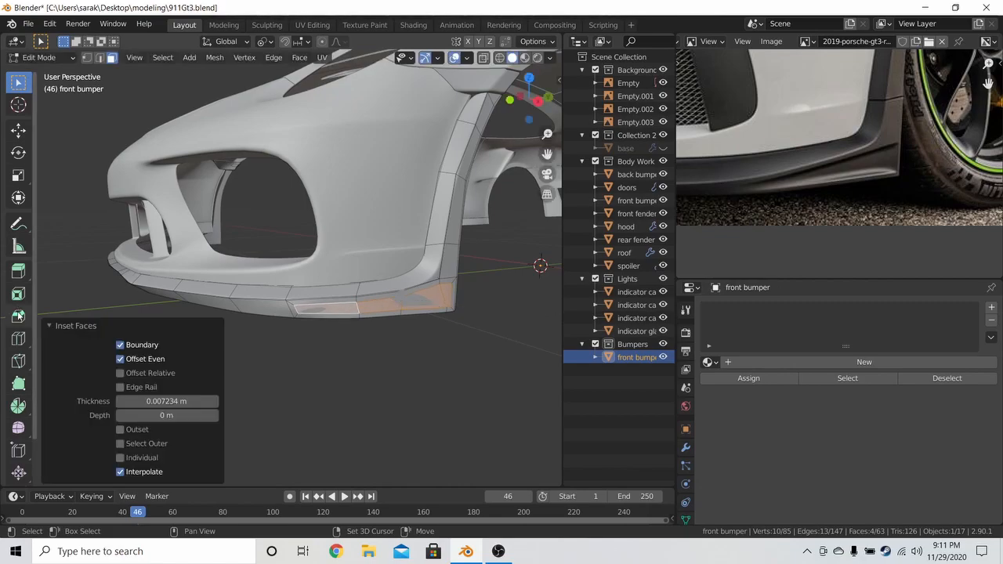
# - In side view, slide the inset's upper vertex near the rear corner slightly down along its edge
pyautogui.press('KP_3')
pyautogui.scroll(4, 284, 301)
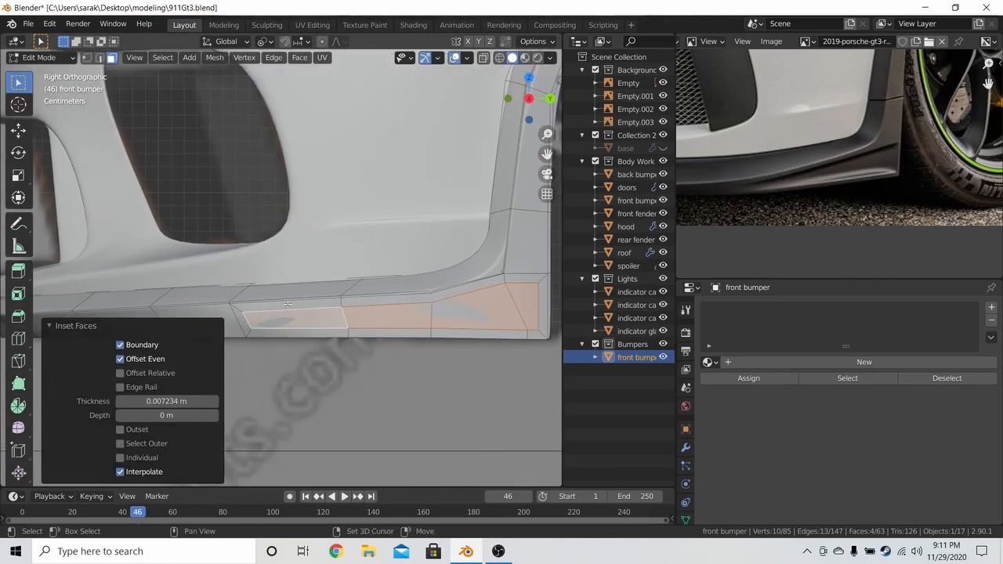
pyautogui.keyDown('shift'); pyautogui.moveTo(284, 301); pyautogui.dragTo(259, 293, button='middle'); pyautogui.keyUp('shift')
pyautogui.press('1')
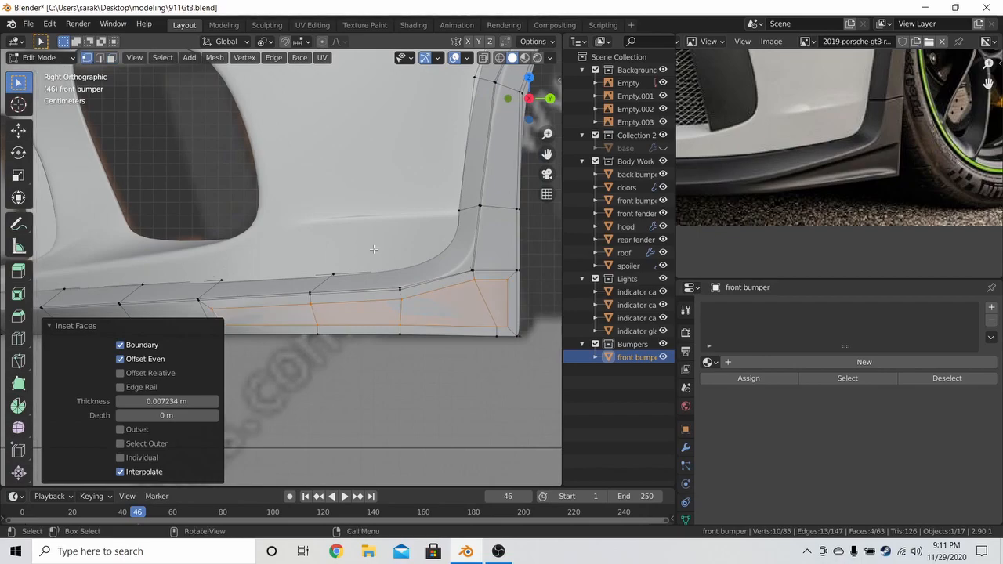
pyautogui.click(479, 283)
pyautogui.press('g')
pyautogui.press('g')
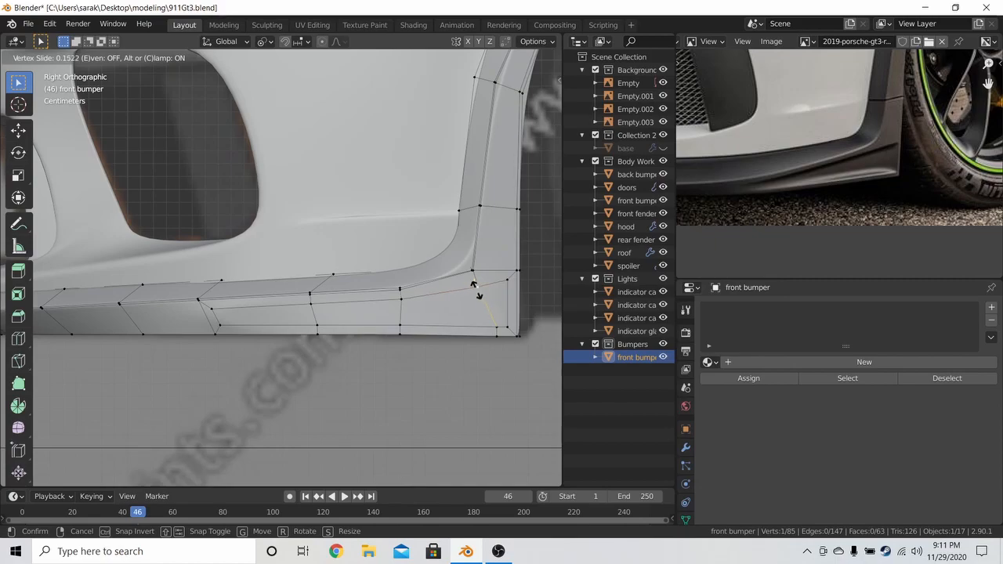
pyautogui.rightClick(478, 291)
pyautogui.keyDown('shift'); pyautogui.moveTo(475, 280); pyautogui.dragTo(436, 274, button='middle'); pyautogui.keyUp('shift')
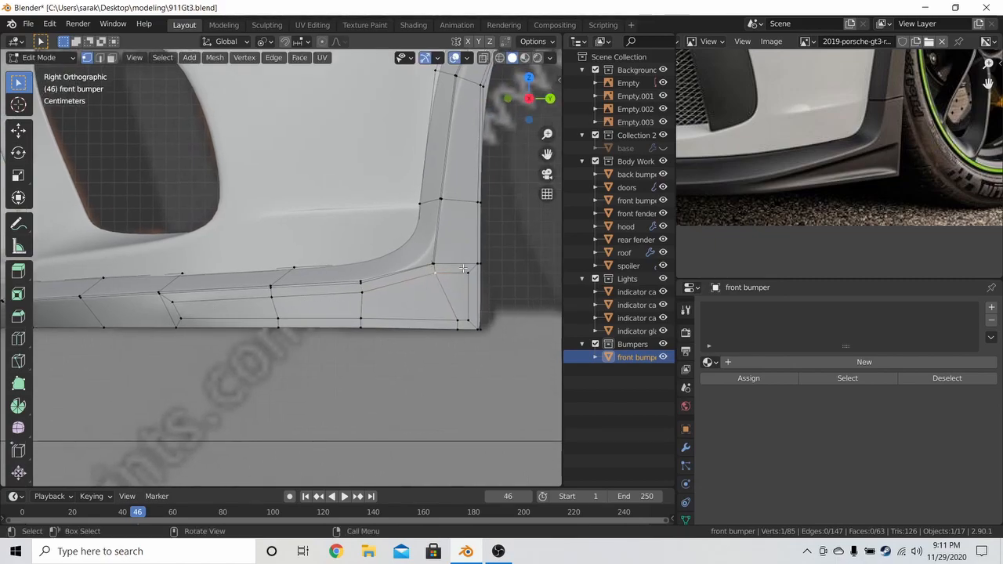
pyautogui.press('g')
pyautogui.press('g')
pyautogui.click(473, 293)
# - Slide the next two upper inset vertices toward the front along their edges, by factors of 0.288 and 0.052
pyautogui.click(360, 284)
pyautogui.press('g')
pyautogui.press('g')
pyautogui.click(356, 288)
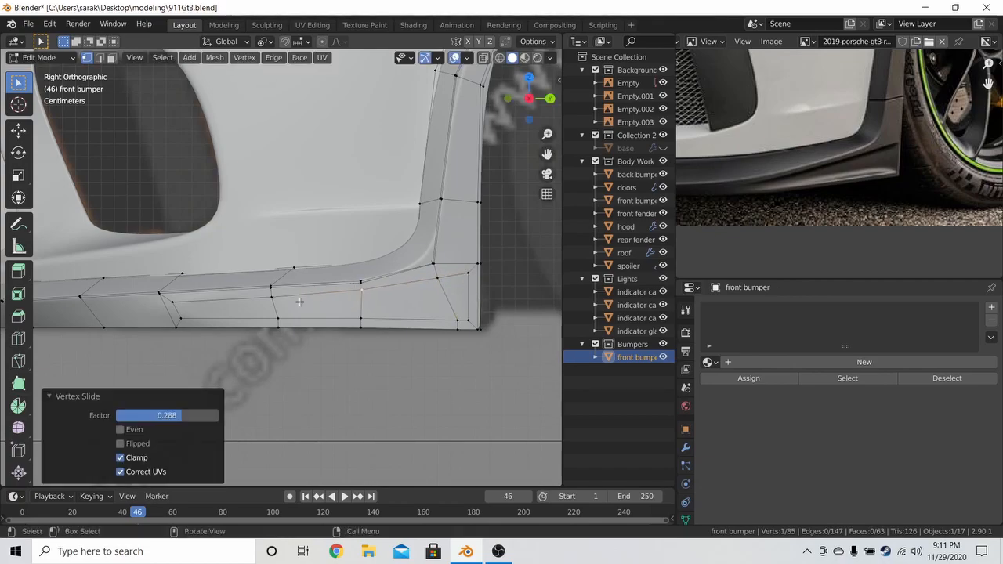
pyautogui.press('a')
pyautogui.keyDown('alt'); pyautogui.click(334, 295); pyautogui.keyUp('alt')
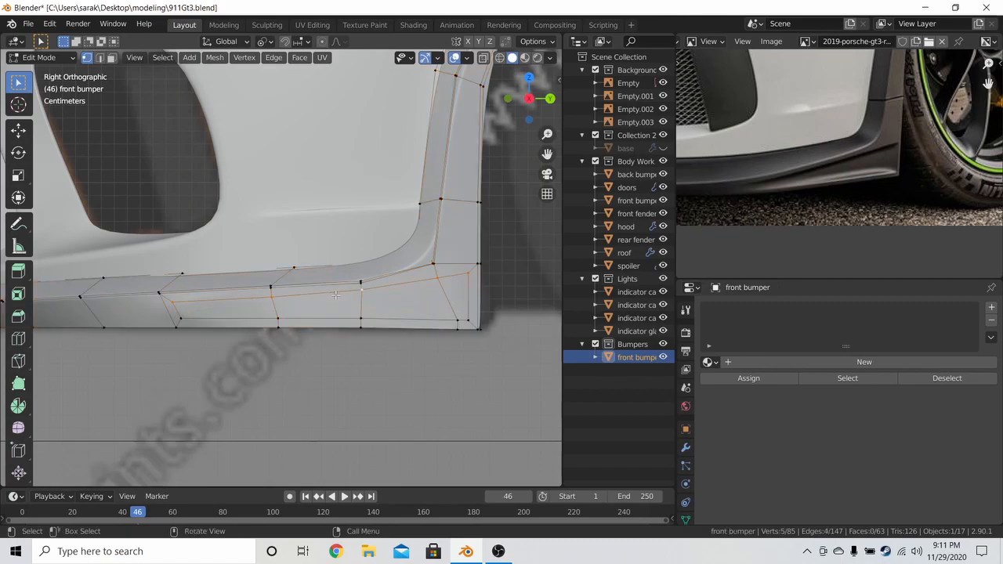
pyautogui.click(278, 299)
pyautogui.hotkey('shift', 'v')
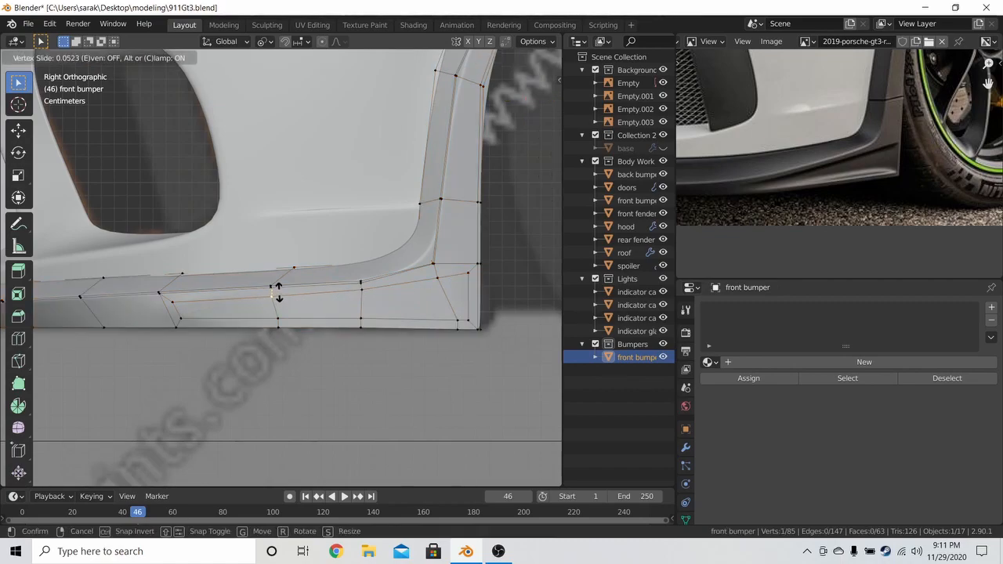
pyautogui.click(278, 291)
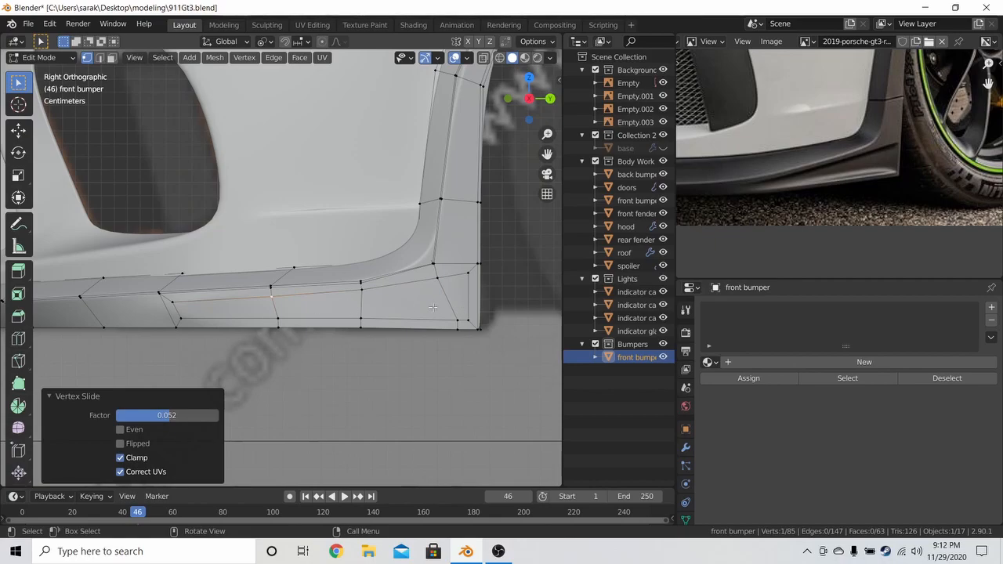
# - Add a loop cut around the inset border, slid to a factor of 0.605
pyautogui.click(111, 59)
pyautogui.press('c')
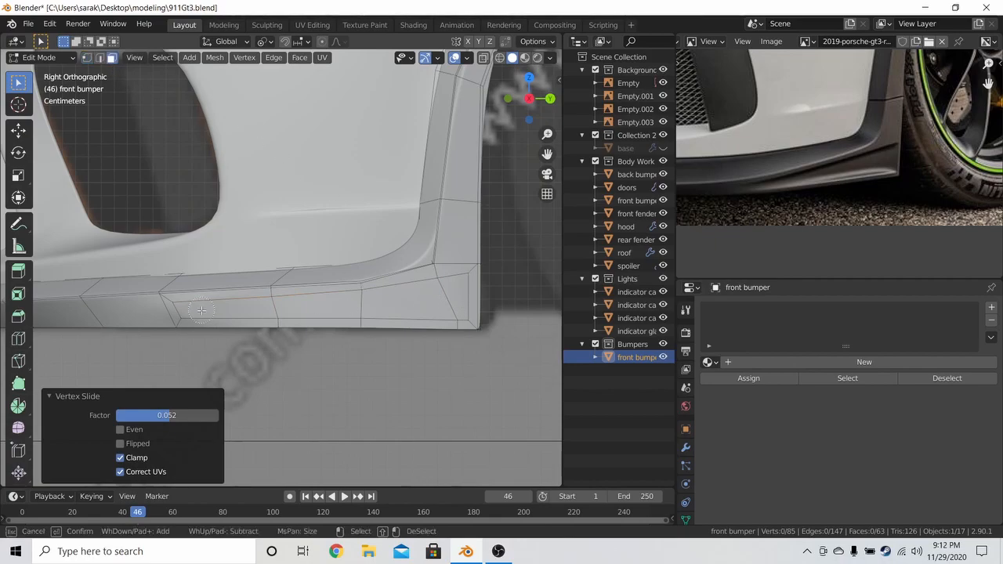
pyautogui.click(260, 307)
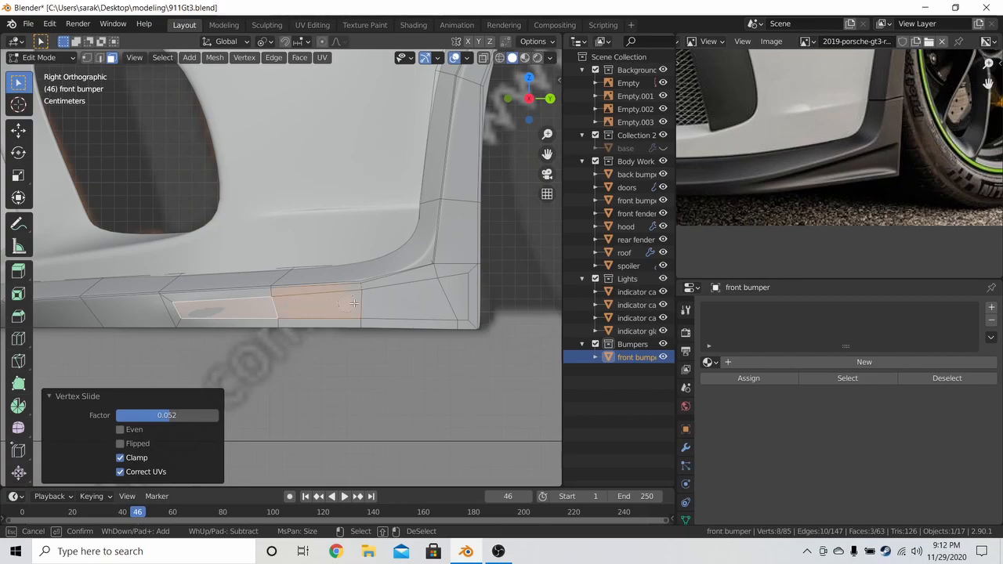
pyautogui.press('Escape')
pyautogui.hotkey('ctrl', 'r')
pyautogui.click(173, 301)
pyautogui.click(172, 301)
pyautogui.hotkey('ctrl', 'r')
pyautogui.click(180, 303)
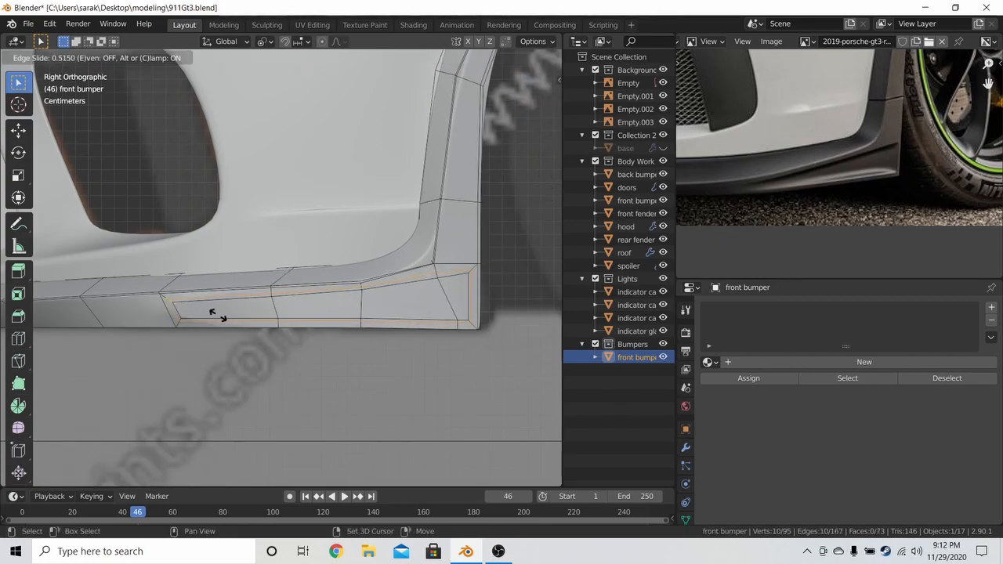
pyautogui.click(222, 316)
# - Select the four faces inside the inset border and delete them to open a hole in the side
pyautogui.click(110, 58)
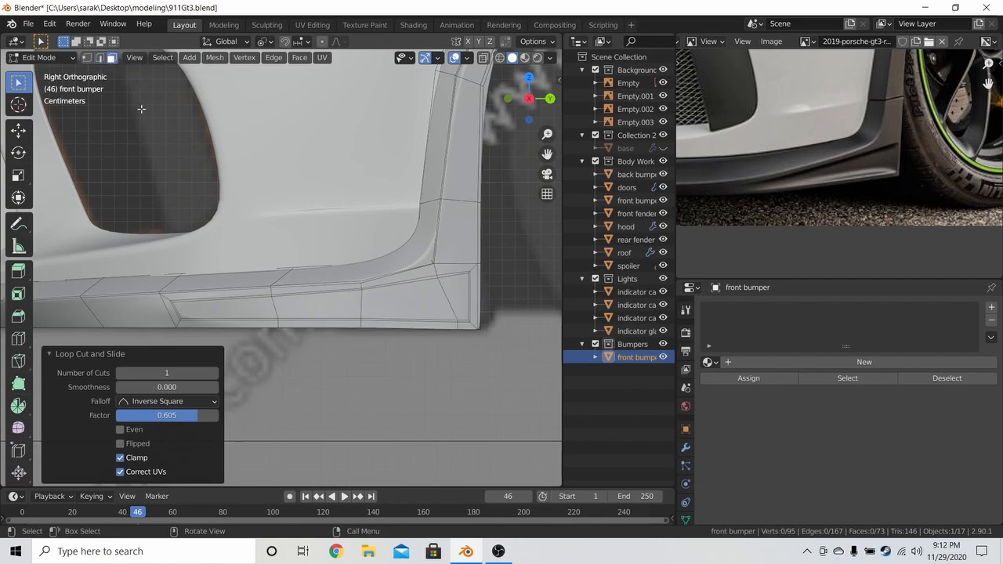
pyautogui.click(250, 300)
pyautogui.keyDown('shift'); pyautogui.click(322, 305); pyautogui.keyUp('shift')
pyautogui.keyDown('shift'); pyautogui.click(408, 302); pyautogui.keyUp('shift')
pyautogui.keyDown('shift'); pyautogui.click(461, 304); pyautogui.keyUp('shift')
pyautogui.press('x')
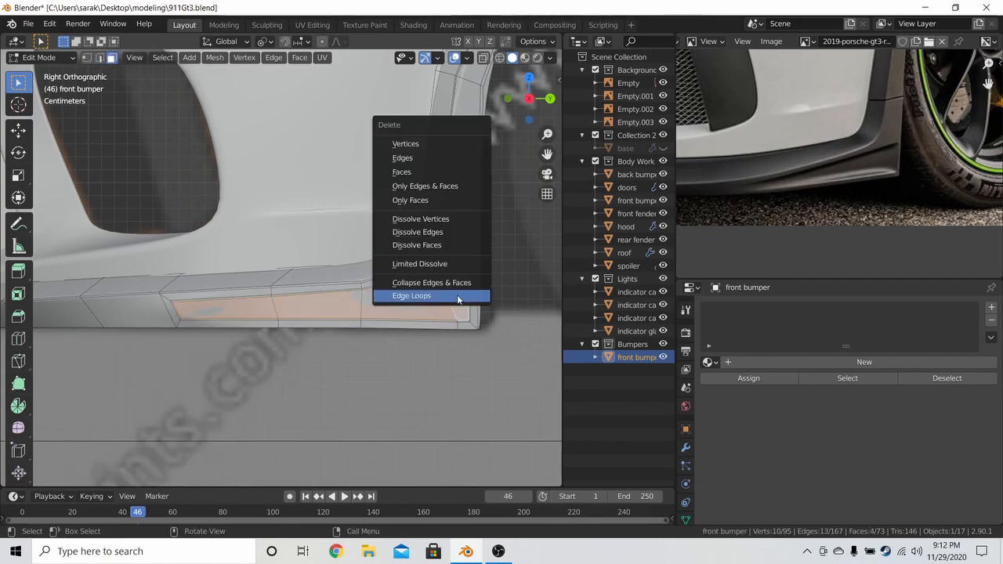
pyautogui.click(423, 189)
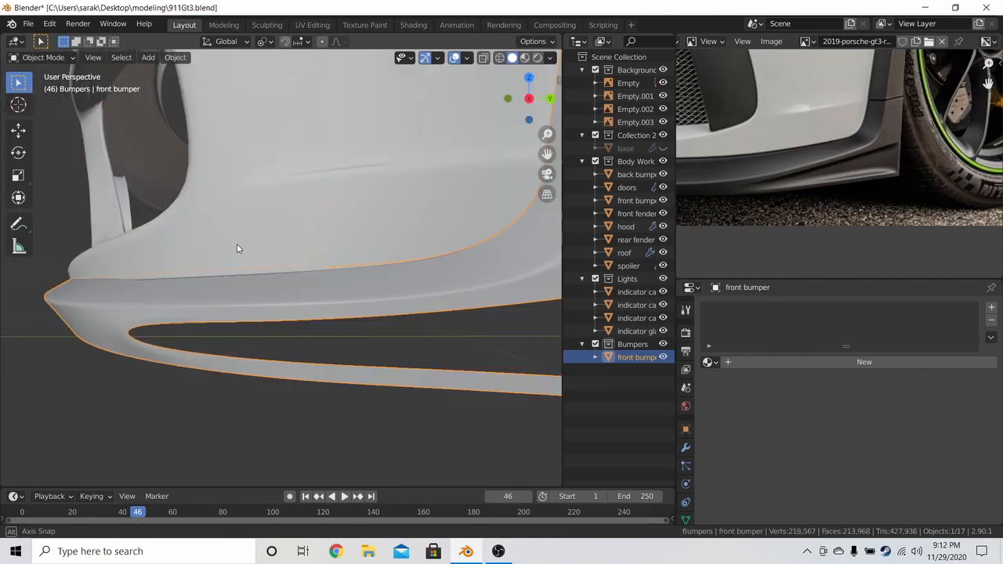
# - Select the edge loop around the side opening and extrude it -0.009512 m along X
pyautogui.moveTo(238, 248); pyautogui.dragTo(343, 248, button='middle')
pyautogui.press('Tab')
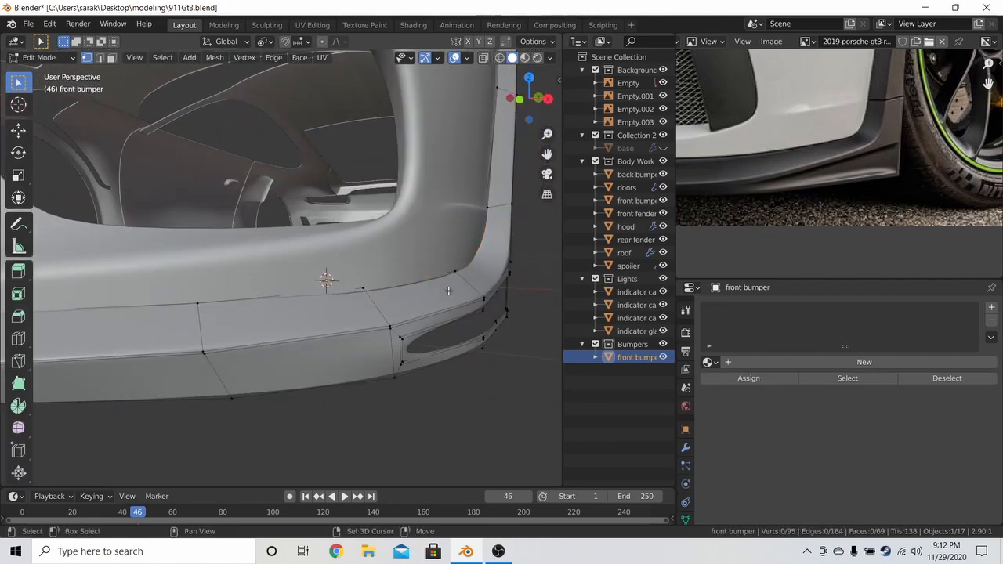
pyautogui.press('a')
pyautogui.moveTo(447, 289); pyautogui.dragTo(341, 319, button='middle')
pyautogui.hotkey('alt', 'a')
pyautogui.keyDown('alt'); pyautogui.click(394, 317); pyautogui.keyUp('alt')
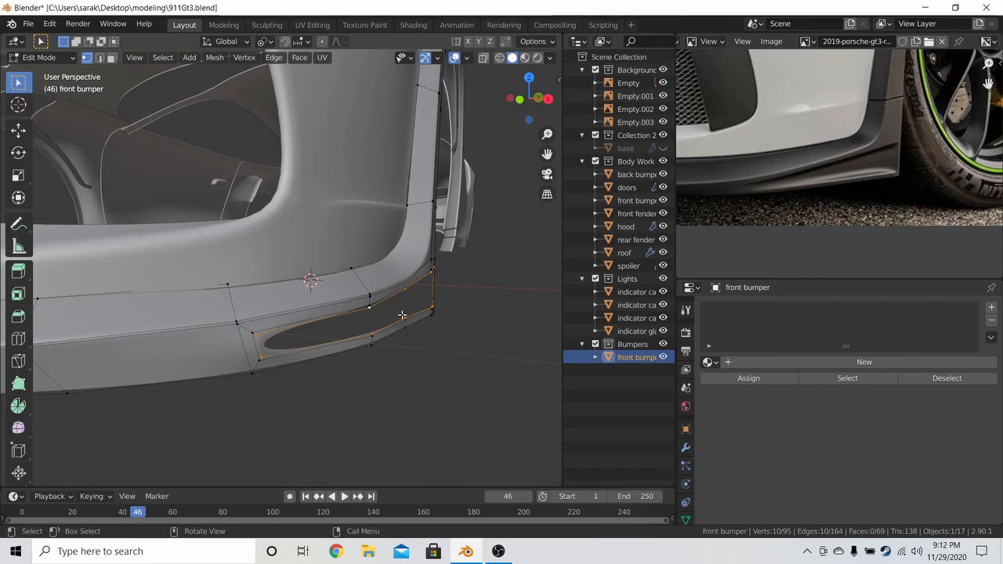
pyautogui.press('e')
pyautogui.press('x')
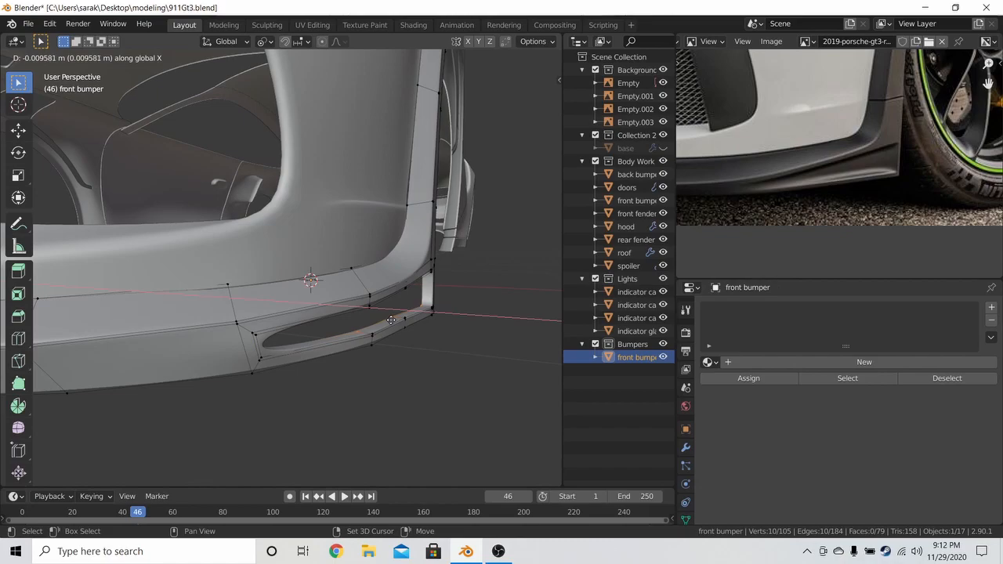
pyautogui.click(394, 319)
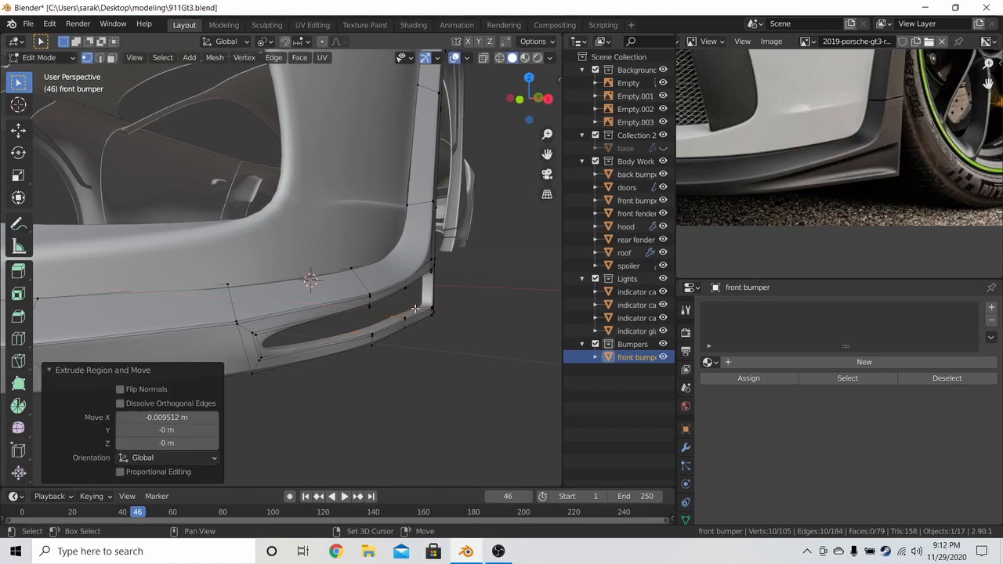
# - Check the extruded loop in wireframe, return to solid shading and scale the loop down along X
pyautogui.moveTo(420, 299)
pyautogui.mouseDown(button='middle')
pyautogui.moveTo(408, 292)
pyautogui.moveTo(462, 262)
pyautogui.mouseUp(button='middle')
pyautogui.press('z')
pyautogui.click(370, 292)
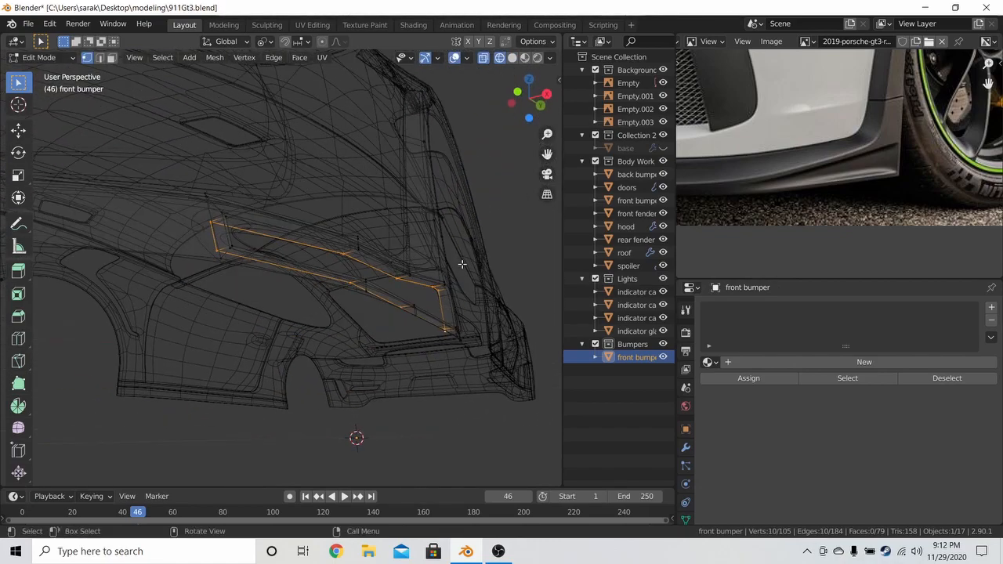
pyautogui.press('z')
pyautogui.click(448, 304)
pyautogui.moveTo(448, 296)
pyautogui.mouseDown(button='middle')
pyautogui.moveTo(401, 301)
pyautogui.moveTo(470, 338)
pyautogui.mouseUp(button='middle')
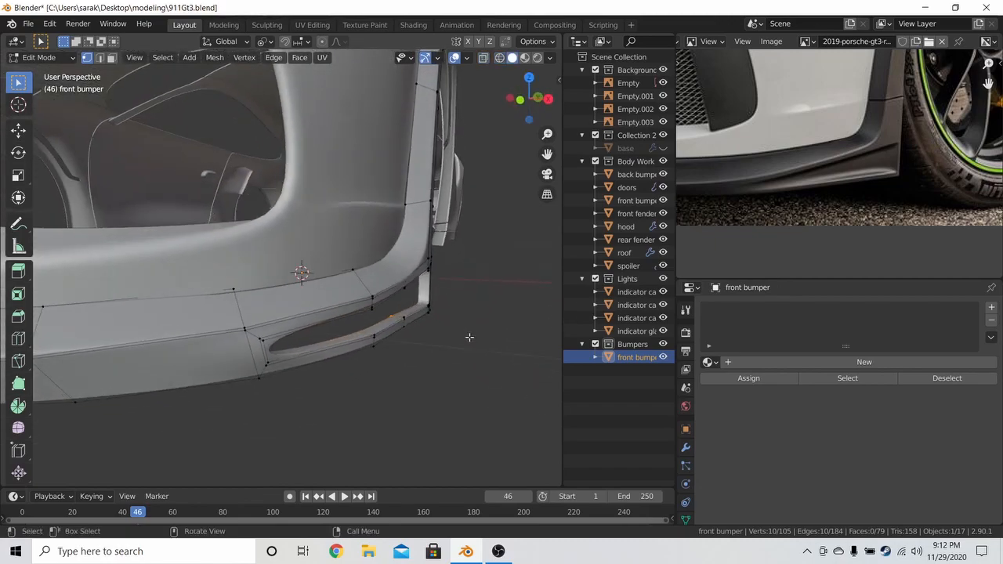
pyautogui.press('s')
pyautogui.press('x')
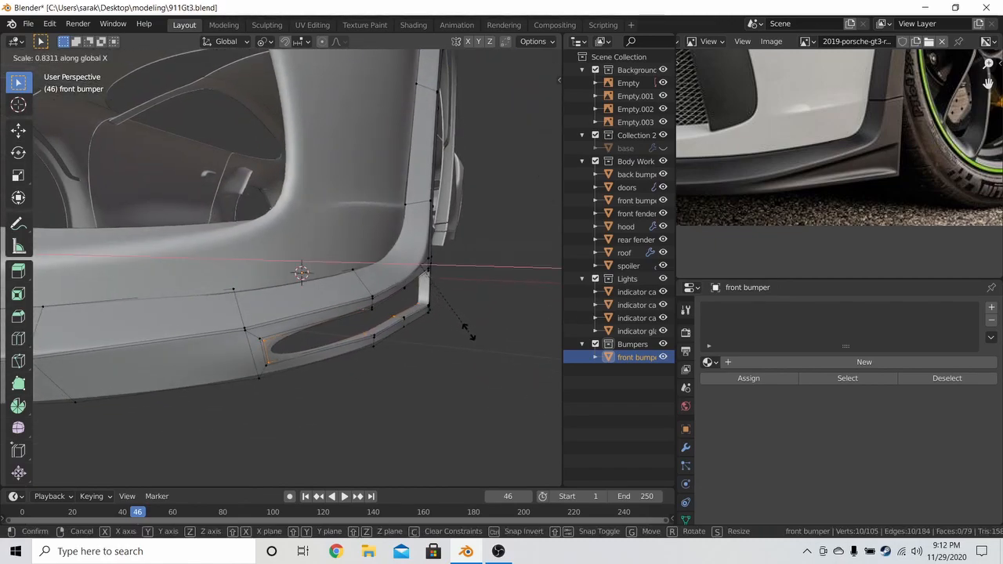
pyautogui.click(480, 332)
# - Move the extruded loop -0.000736 m along X, then scale it to 0.995 along Y and slightly down along X
pyautogui.moveTo(483, 331); pyautogui.dragTo(340, 349, button='middle')
pyautogui.press('g')
pyautogui.press('x')
pyautogui.click(426, 326)
pyautogui.press('s')
pyautogui.press('y')
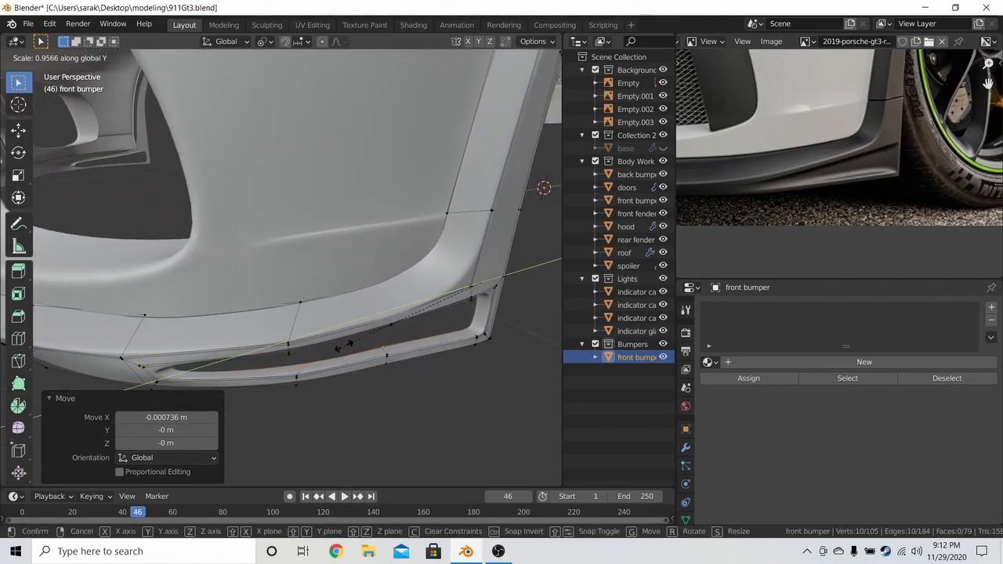
pyautogui.click(298, 350)
pyautogui.press('s')
pyautogui.press('x')
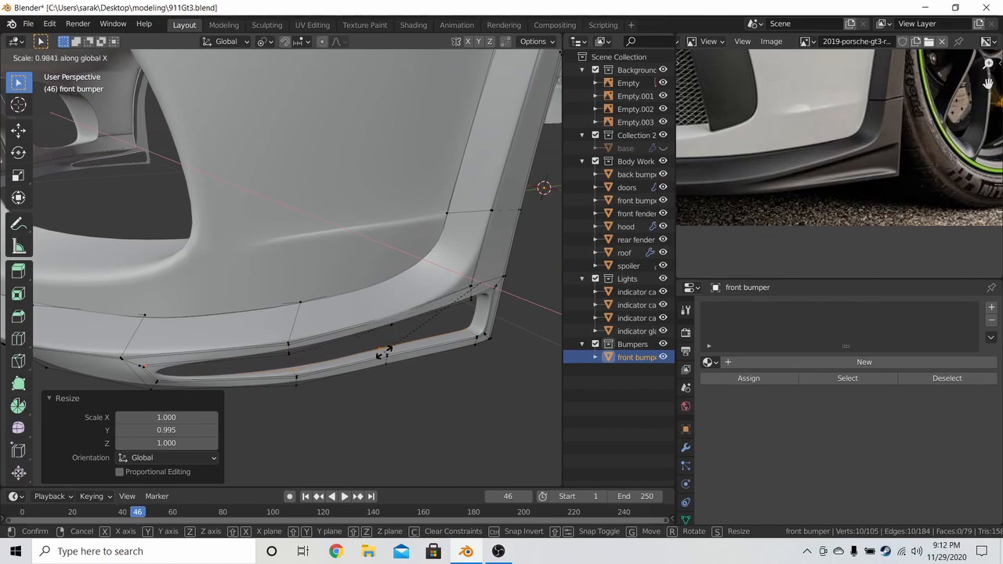
pyautogui.click(377, 353)
# - In wireframe, try to slide the rear corner vertices of the recess's inner loop along their edges
pyautogui.moveTo(377, 352)
pyautogui.mouseDown(button='middle')
pyautogui.moveTo(363, 316)
pyautogui.moveTo(369, 302)
pyautogui.moveTo(420, 309)
pyautogui.moveTo(490, 257)
pyautogui.moveTo(501, 339)
pyautogui.moveTo(486, 263)
pyautogui.moveTo(478, 322)
pyautogui.mouseUp(button='middle')
pyautogui.hotkey('shift', 'z')
pyautogui.click(489, 257)
pyautogui.press('g')
pyautogui.press('g')
pyautogui.click(472, 271)
pyautogui.press('g')
pyautogui.press('g')
pyautogui.click(466, 329)
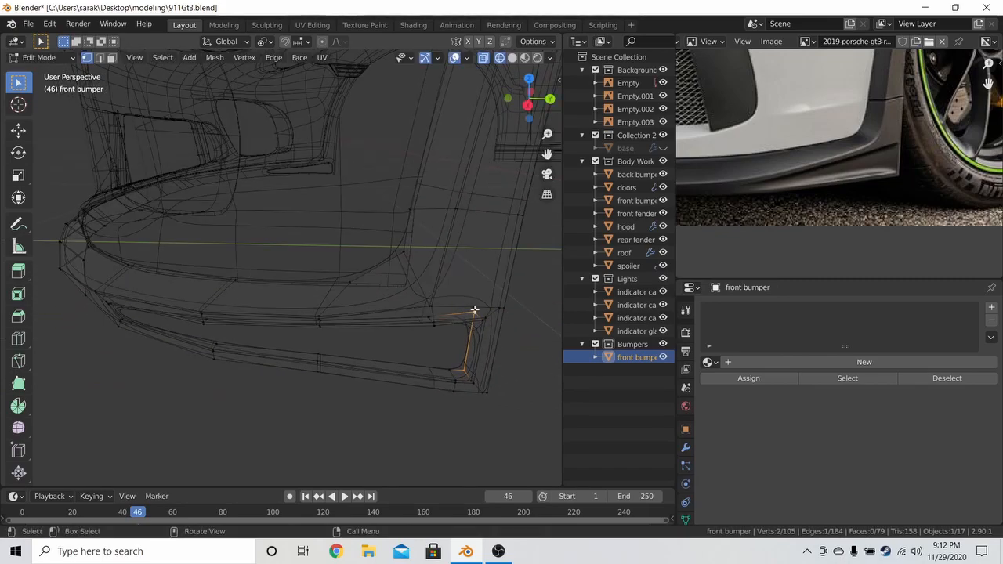
pyautogui.press('g')
pyautogui.press('g')
pyautogui.click(443, 310)
# - Try sliding the inner loop's upper and lower rear vertices forward from a slightly different angle
pyautogui.moveTo(444, 310); pyautogui.dragTo(430, 328, button='middle')
pyautogui.keyDown('shift'); pyautogui.click(429, 328); pyautogui.keyUp('shift')
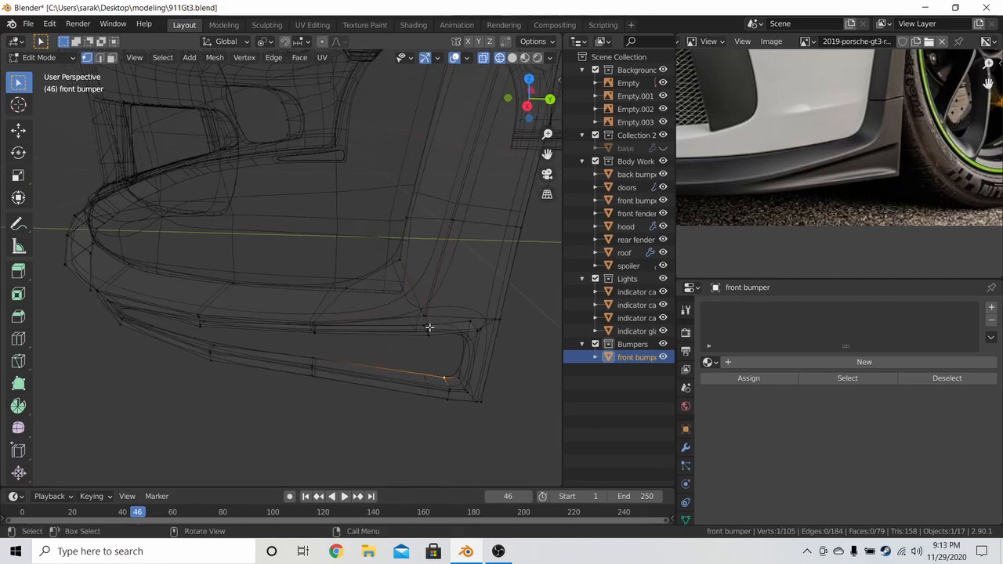
pyautogui.hotkey('shift', 'v')
pyautogui.click(440, 331)
pyautogui.click(466, 321)
pyautogui.press('g')
pyautogui.press('g')
pyautogui.rightClick(462, 359)
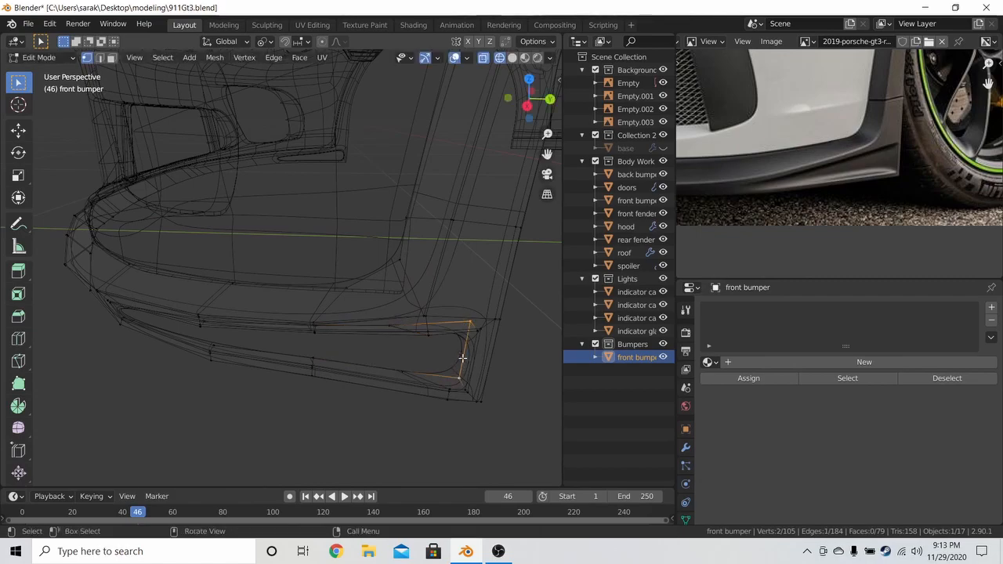
# - Slide the upper rear vertex and the lower rear vertex of the recess's inner loop forward along their edges
pyautogui.hotkey('shift', 'v')
pyautogui.click(428, 322)
pyautogui.click(460, 373)
pyautogui.hotkey('shift', 'v')
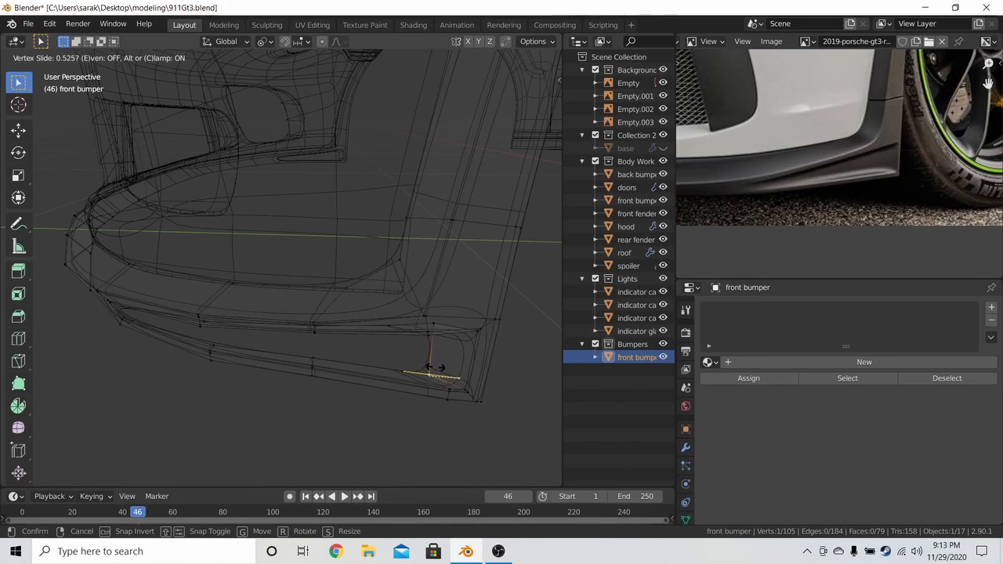
pyautogui.click(436, 367)
# - Fill the back of the side recess with faces, return to solid shading in Object Mode and save the file
pyautogui.keyDown('shift'); pyautogui.click(434, 323); pyautogui.keyUp('shift')
pyautogui.press('j')
pyautogui.press('z')
pyautogui.click(450, 335)
pyautogui.moveTo(451, 334); pyautogui.dragTo(340, 316, button='middle')
pyautogui.press('Tab')
pyautogui.hotkey('alt', 'a')
pyautogui.hotkey('ctrl', 's')
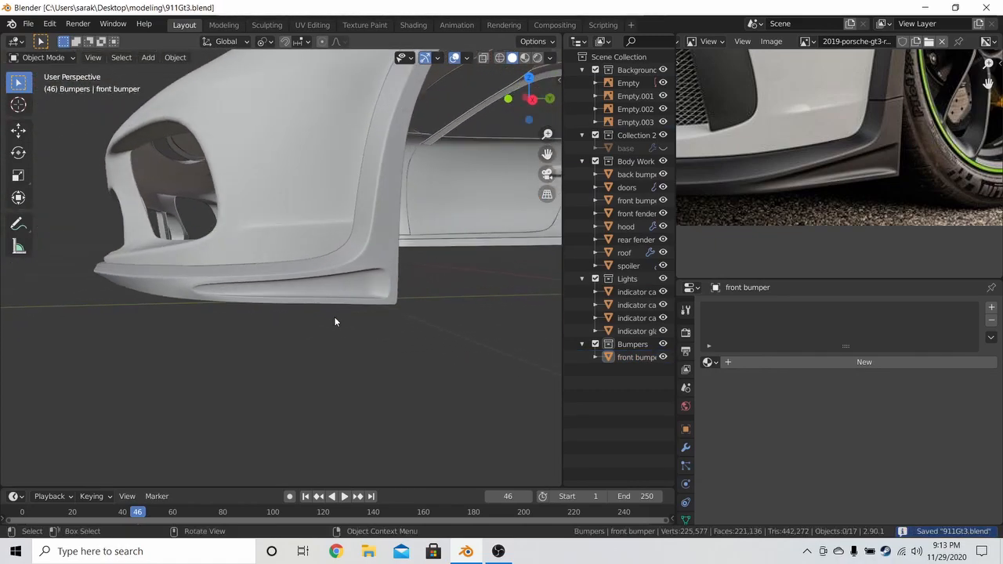
# - Try adding an evenly spaced edge loop through the lower lip and recess, then undo it
pyautogui.press('Tab')
pyautogui.press('g')
pyautogui.press('g')
pyautogui.press('e')
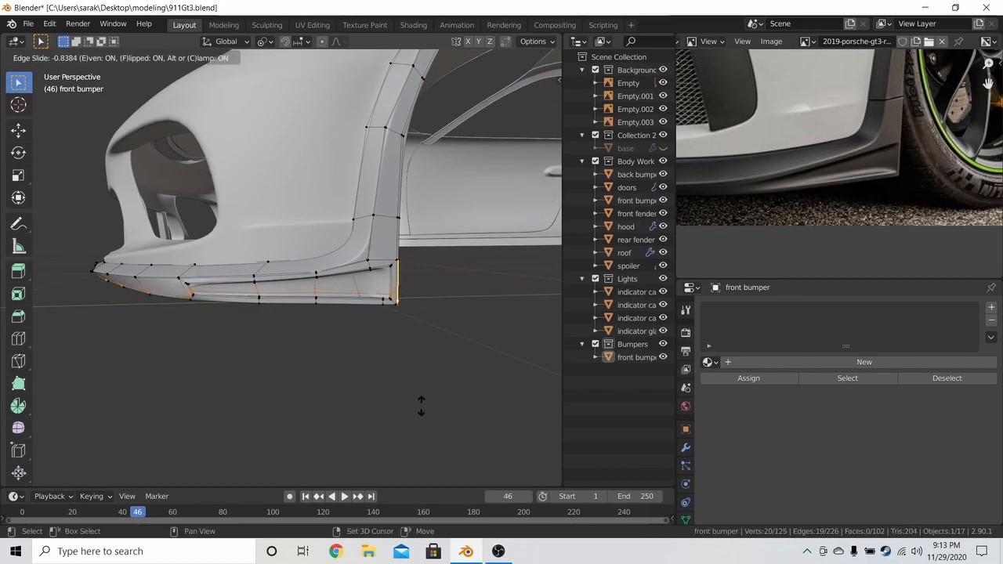
pyautogui.rightClick(416, 396)
pyautogui.hotkey('ctrl', 'z')
# - In wireframe edit mode, merge the close pair of vertices at the recess's upper front corner
pyautogui.scroll(4, 314, 353)
pyautogui.keyDown('shift'); pyautogui.moveTo(115, 347); pyautogui.dragTo(307, 311, button='middle'); pyautogui.keyUp('shift')
pyautogui.scroll(4, 255, 334)
pyautogui.press('Tab')
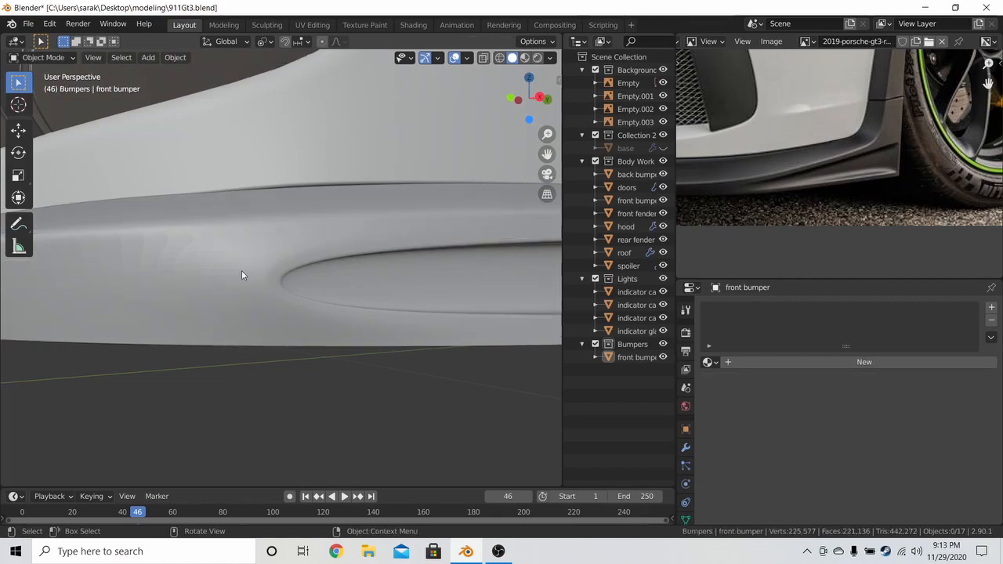
pyautogui.click(243, 271)
pyautogui.rightClick(237, 268)
pyautogui.click(237, 267)
pyautogui.press('Tab')
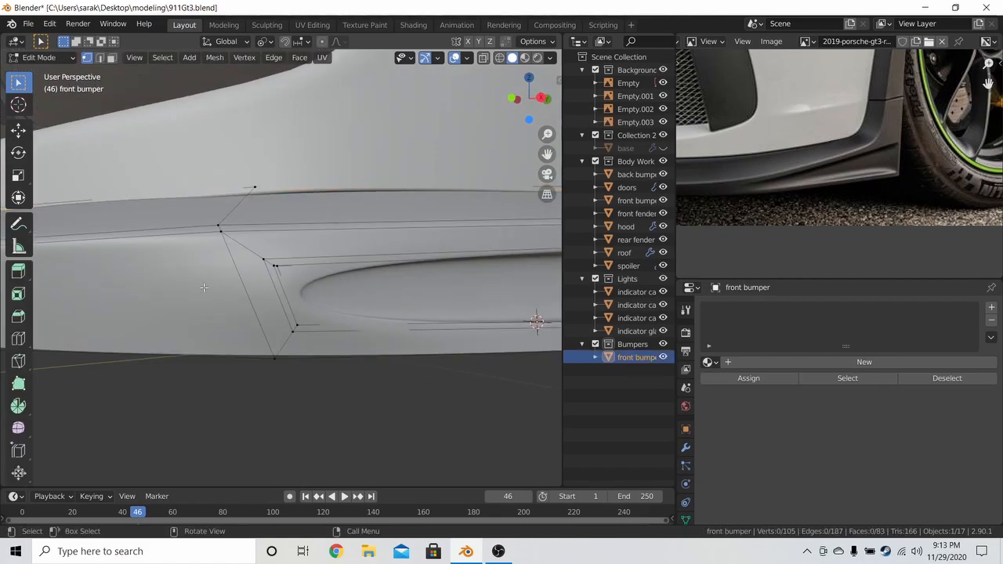
pyautogui.press('z')
pyautogui.click(189, 279)
pyautogui.click(278, 269)
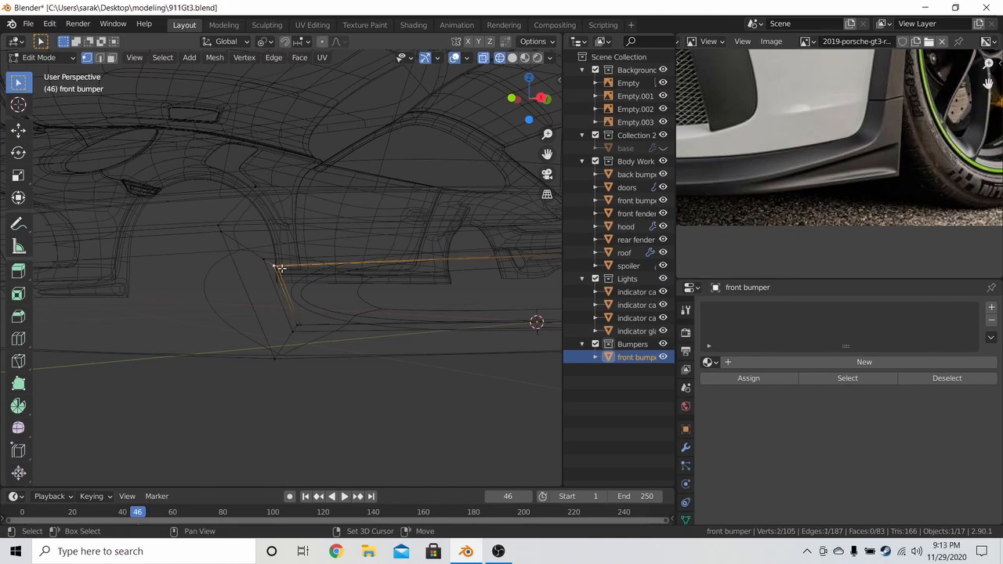
pyautogui.press('m')
pyautogui.click(295, 318)
# - Merge the close pair of vertices at the recess's lower front corner, return to solid Object Mode and save the file
pyautogui.keyDown('shift'); pyautogui.click(292, 327); pyautogui.keyUp('shift')
pyautogui.press('m')
pyautogui.click(324, 320)
pyautogui.press('z')
pyautogui.click(374, 318)
pyautogui.press('Tab')
pyautogui.hotkey('alt', 'a')
pyautogui.hotkey('ctrl', 's')
pyautogui.moveTo(416, 310)
pyautogui.mouseDown(button='middle')
pyautogui.moveTo(385, 298)
pyautogui.moveTo(269, 309)
pyautogui.moveTo(400, 309)
pyautogui.mouseUp(button='middle')
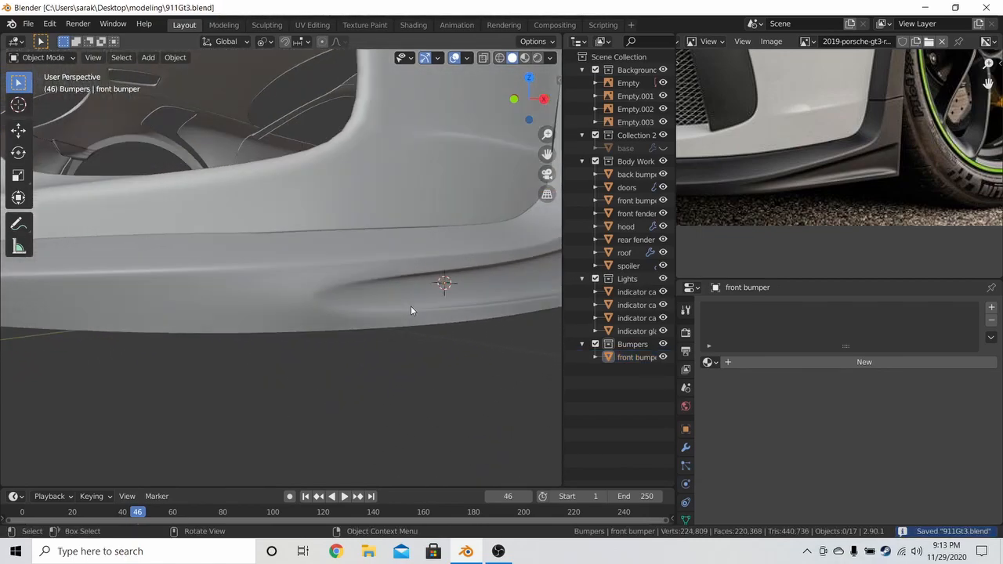
# - Merge the remaining doubled vertices at the recess's upper and lower front corners, then return to Object Mode
pyautogui.click(410, 305)
pyautogui.press('Tab')
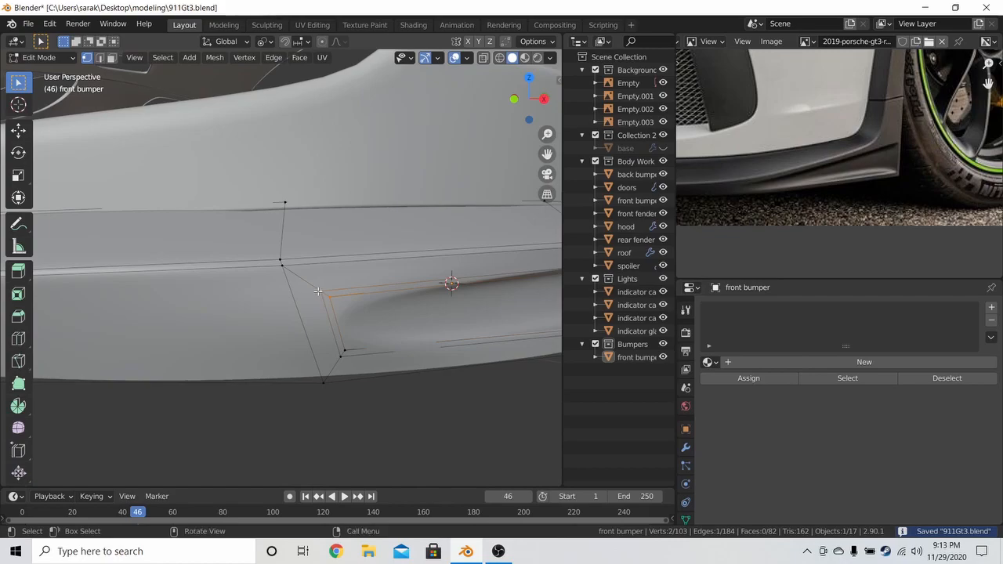
pyautogui.press('m')
pyautogui.click(317, 290)
pyautogui.press('m')
pyautogui.click(339, 352)
pyautogui.press('a')
pyautogui.press('a')
pyautogui.press('Tab')
# - Save the file and check the finished side recess against the reference photo
pyautogui.scroll(-3, 382, 334)
pyautogui.click(383, 334)
pyautogui.moveTo(383, 334)
pyautogui.mouseDown(button='middle')
pyautogui.moveTo(290, 324)
pyautogui.moveTo(394, 318)
pyautogui.moveTo(378, 318)
pyautogui.mouseUp(button='middle')
pyautogui.scroll(-3, 290, 325)
pyautogui.hotkey('ctrl', 's')
pyautogui.scroll(-4, 375, 315)
pyautogui.scroll(5, 420, 285)
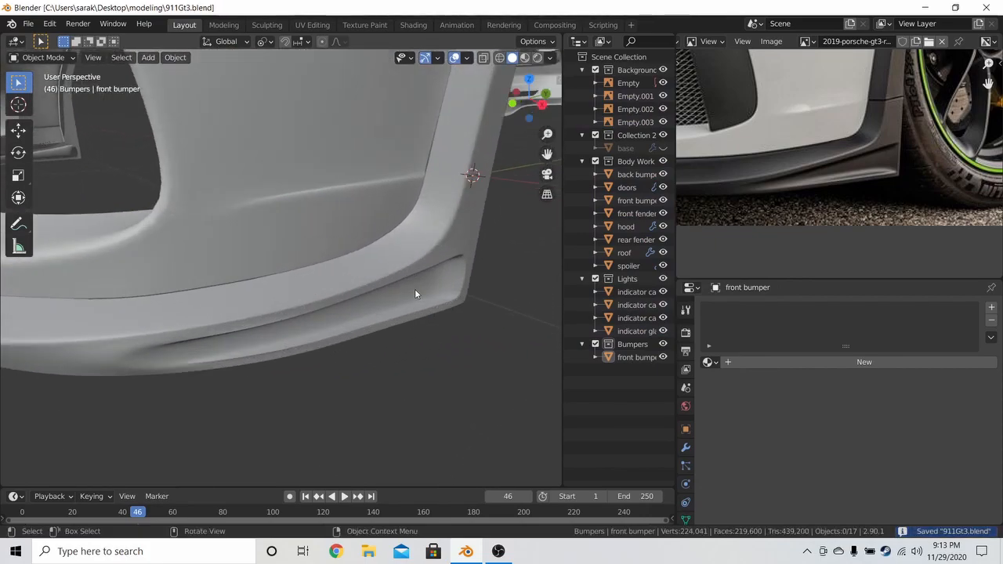
# - In wireframe edit mode, select the vertices at the rear of the side recess and move them 0.00388 m along X
pyautogui.press('Tab')
pyautogui.hotkey('shift', 'z')
pyautogui.keyDown('alt'); pyautogui.click(434, 309); pyautogui.keyUp('alt')
pyautogui.press('a')
pyautogui.press('a')
pyautogui.press('c')
pyautogui.moveTo(451, 318)
pyautogui.mouseDown()
pyautogui.moveTo(441, 290)
pyautogui.moveTo(453, 277)
pyautogui.mouseUp()
pyautogui.rightClick(453, 276)
pyautogui.moveTo(354, 316); pyautogui.dragTo(439, 336, button='middle')
pyautogui.press('g')
pyautogui.press('x')
pyautogui.click(489, 348)
# - Rotate the selected recess vertices -0.567° about Z, return to solid Object Mode and save the file
pyautogui.press('r')
pyautogui.press('z')
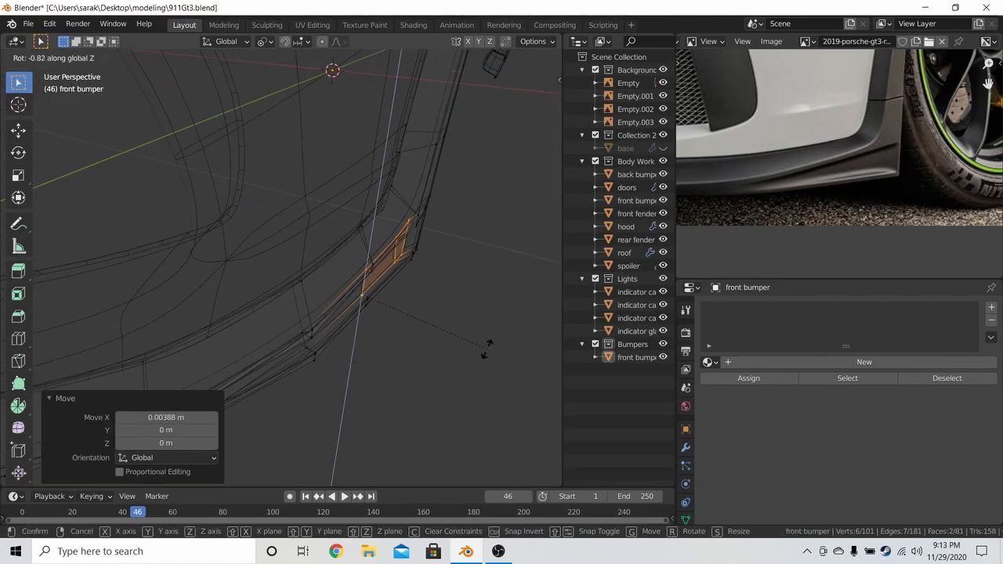
pyautogui.click(486, 346)
pyautogui.press('z')
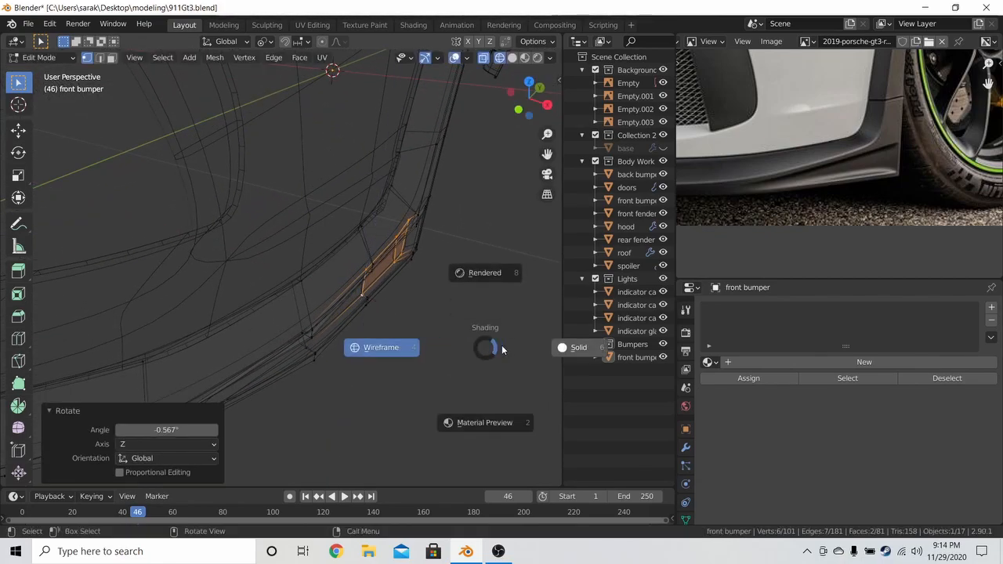
pyautogui.click(498, 345)
pyautogui.press('Tab')
pyautogui.press('a')
pyautogui.press('a')
pyautogui.moveTo(485, 332)
pyautogui.mouseDown(button='middle')
pyautogui.moveTo(374, 284)
pyautogui.moveTo(316, 287)
pyautogui.moveTo(467, 315)
pyautogui.moveTo(470, 340)
pyautogui.moveTo(383, 316)
pyautogui.moveTo(327, 321)
pyautogui.moveTo(382, 346)
pyautogui.moveTo(482, 292)
pyautogui.mouseUp(button='middle')
pyautogui.hotkey('ctrl', 's')
# - Examine the side recess and lower trim from close up and from a distance against the reference photo
pyautogui.scroll(-4, 397, 279)
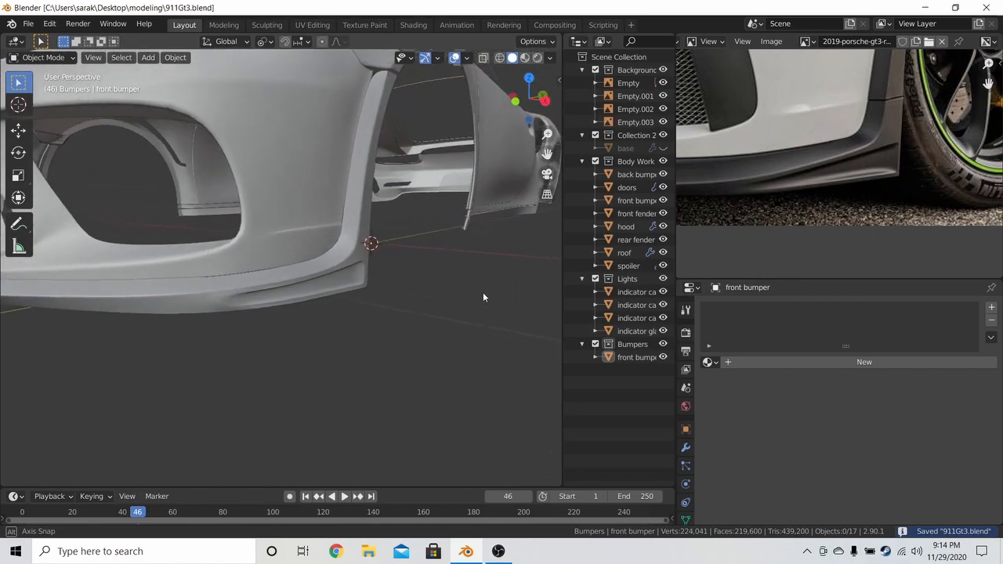
pyautogui.scroll(4, 261, 323)
pyautogui.keyDown('shift'); pyautogui.moveTo(261, 323); pyautogui.dragTo(253, 285, button='middle'); pyautogui.keyUp('shift')
pyautogui.scroll(3, 328, 279)
pyautogui.scroll(-3, 356, 273)
pyautogui.scroll(-3, 169, 307)
pyautogui.hotkey('ctrl', 's')
pyautogui.scroll(-2, 253, 286)
pyautogui.scroll(-4, 886, 159)
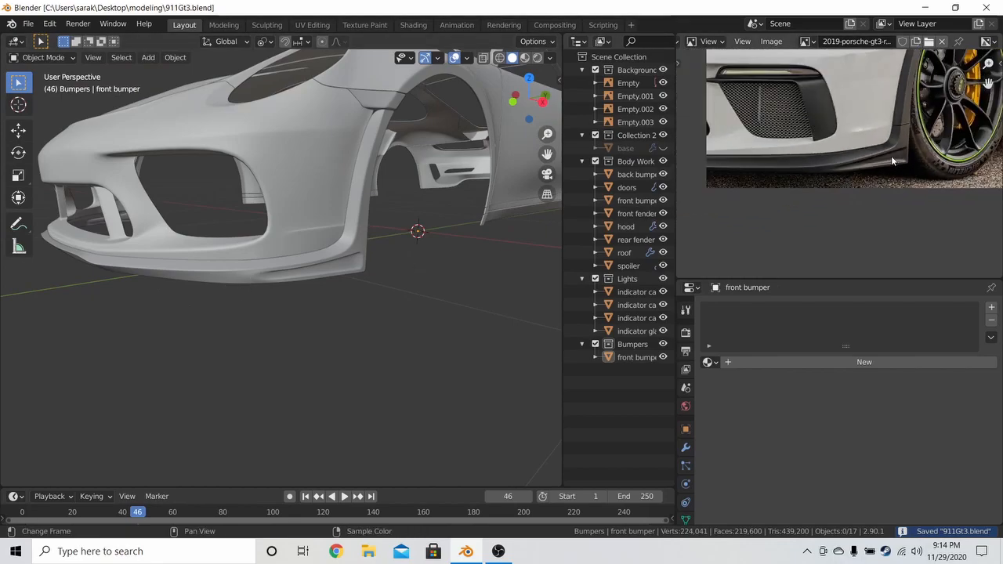
pyautogui.moveTo(398, 282); pyautogui.dragTo(467, 319, button='middle')
pyautogui.scroll(-4, 467, 319)
pyautogui.hotkey('ctrl', 's')
pyautogui.moveTo(458, 285)
pyautogui.keyDown('shift'); pyautogui.mouseDown(button='middle')
pyautogui.moveTo(461, 300)
pyautogui.moveTo(471, 279)
pyautogui.moveTo(463, 246)
pyautogui.moveTo(466, 298)
pyautogui.mouseUp(button='middle'); pyautogui.keyUp('shift')
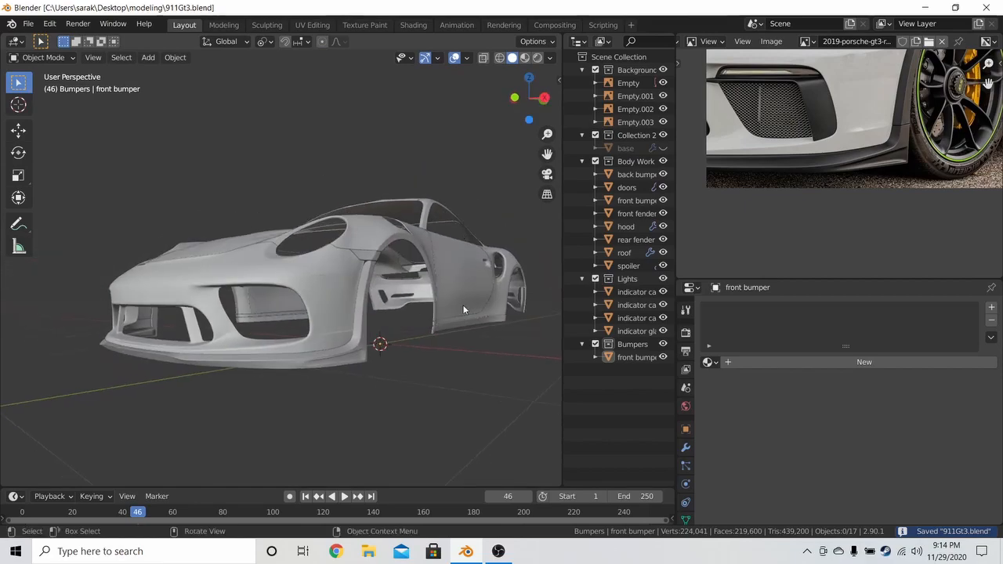
# - In edit mode, add a lengthwise loop cut through the lower trim and its side recess
pyautogui.scroll(5, 463, 291)
pyautogui.scroll(3, 417, 311)
pyautogui.press('Tab')
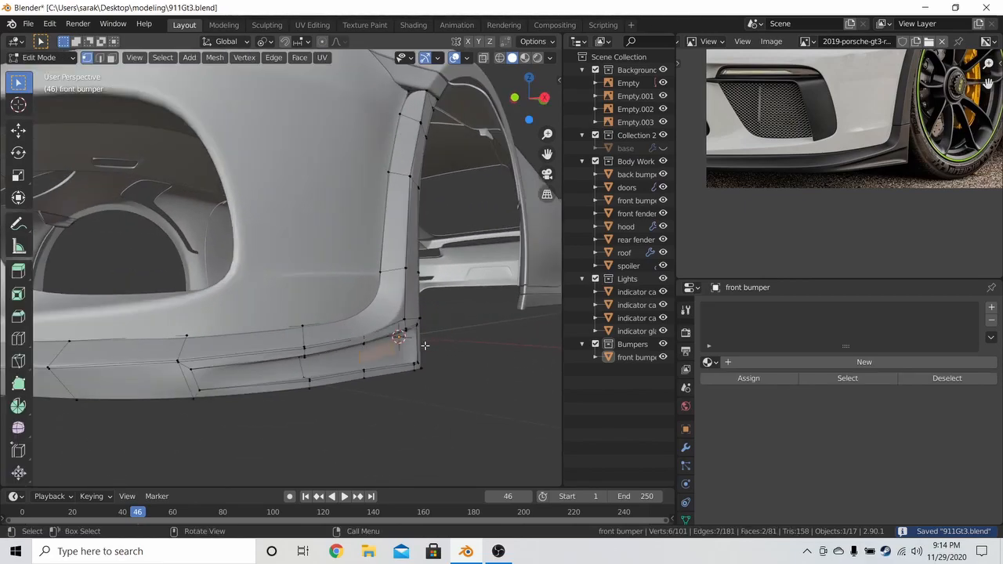
pyautogui.moveTo(426, 346); pyautogui.dragTo(408, 349, button='middle')
pyautogui.hotkey('ctrl', 'r')
pyautogui.click(399, 347)
pyautogui.click(401, 335)
# - Slide the lengthwise edge loop lower on the trim, return to Object Mode and save the file
pyautogui.press('g')
pyautogui.press('g')
pyautogui.click(398, 365)
pyautogui.press('Tab')
pyautogui.click(423, 365)
pyautogui.moveTo(423, 363); pyautogui.dragTo(522, 327, button='middle')
pyautogui.press('Tab')
pyautogui.press('Tab')
pyautogui.hotkey('ctrl', 's')
pyautogui.scroll(4, 803, 167)
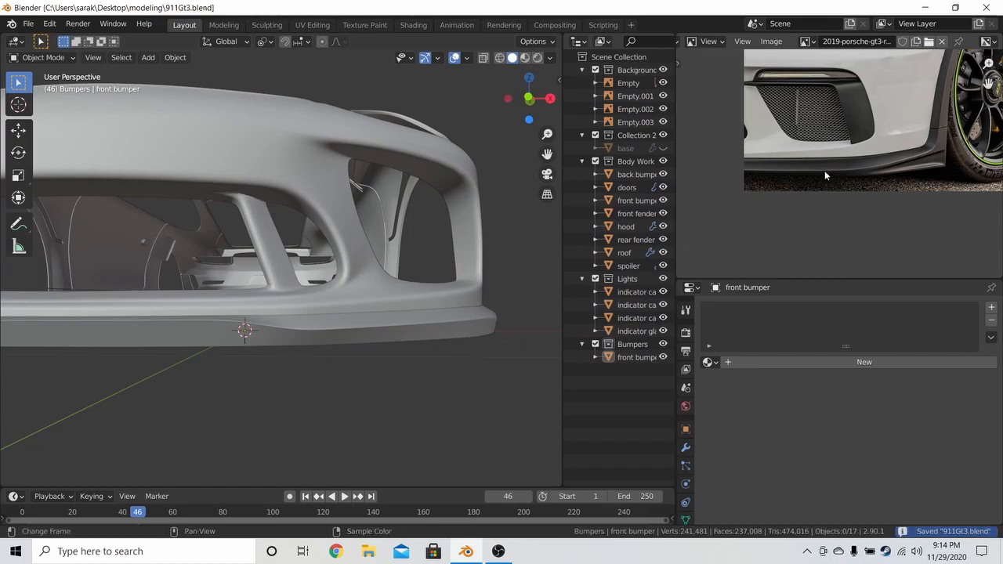
# - Select the upper lengthwise edge loop on the trim's front face and slide it downward
pyautogui.moveTo(344, 262); pyautogui.dragTo(242, 248, button='middle')
pyautogui.scroll(2, 242, 247)
pyautogui.press('Tab')
pyautogui.keyDown('alt'); pyautogui.click(249, 348); pyautogui.keyUp('alt')
pyautogui.press('g')
pyautogui.press('g')
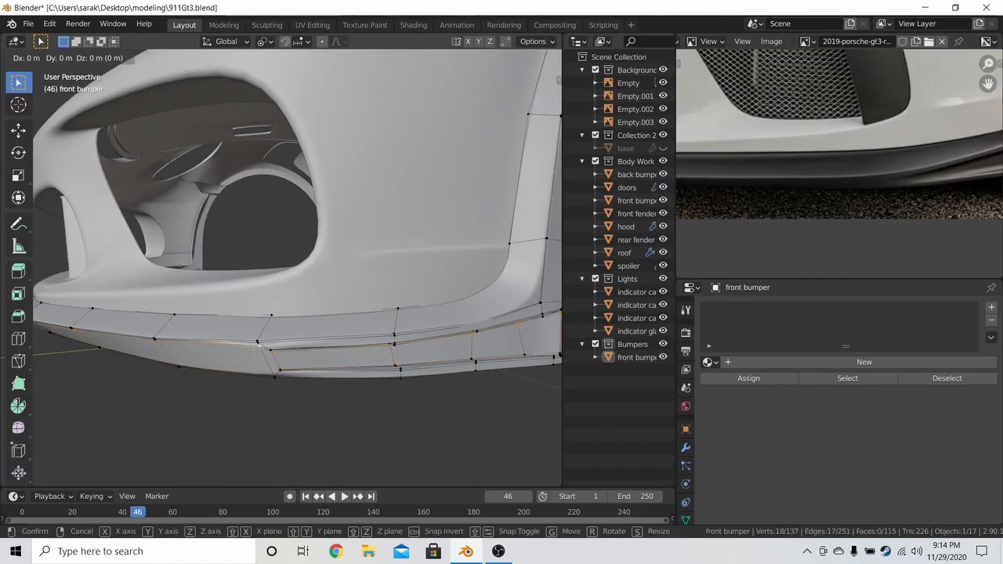
pyautogui.click(250, 368)
# - Select only the part of the edge loop inside the side recess, slide it toward the recess's upper edge, and save the file
pyautogui.click(272, 362)
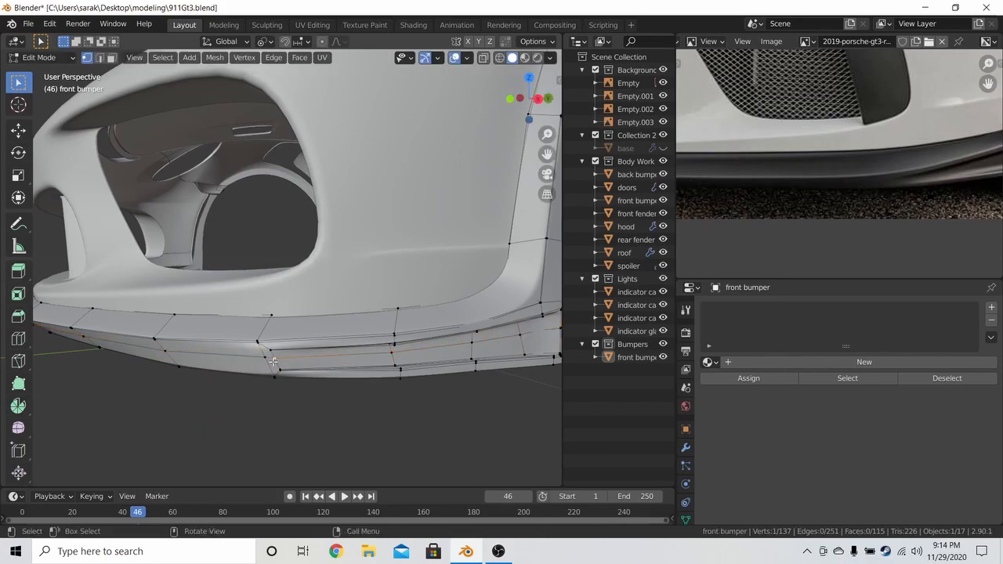
pyautogui.hotkey('alt', 'z')
pyautogui.scroll(-2, 255, 337)
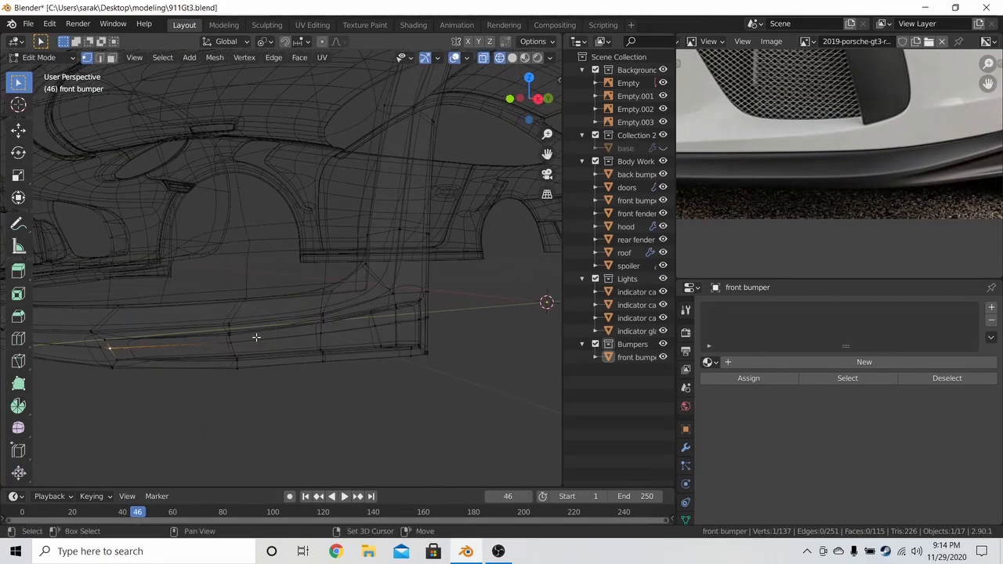
pyautogui.keyDown('ctrl'); pyautogui.keyDown('shift'); pyautogui.click(427, 320); pyautogui.keyUp('shift'); pyautogui.keyUp('ctrl')
pyautogui.hotkey('ctrl', 'z')
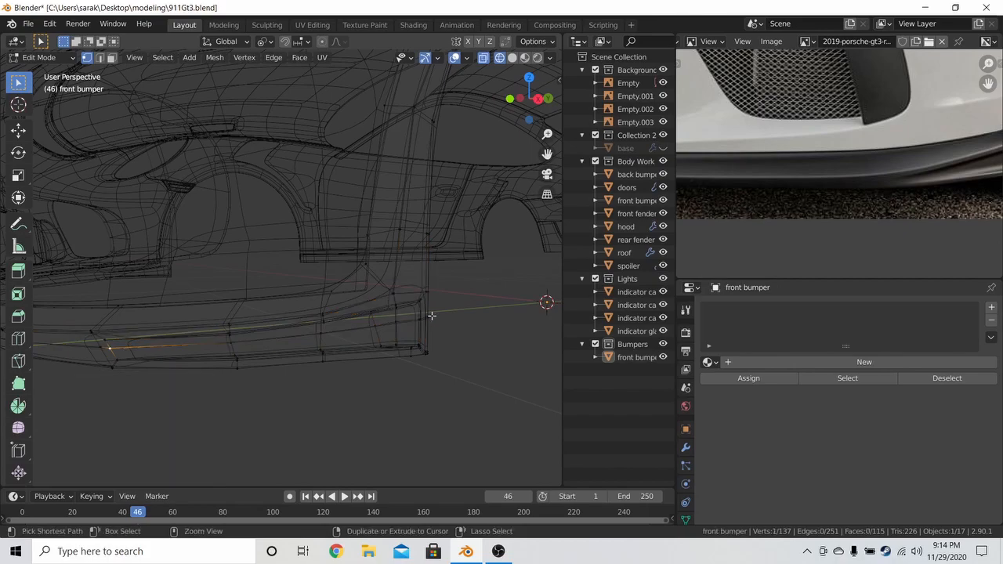
pyautogui.keyDown('ctrl'); pyautogui.keyDown('shift'); pyautogui.click(427, 314); pyautogui.keyUp('shift'); pyautogui.keyUp('ctrl')
pyautogui.hotkey('ctrl', 'z')
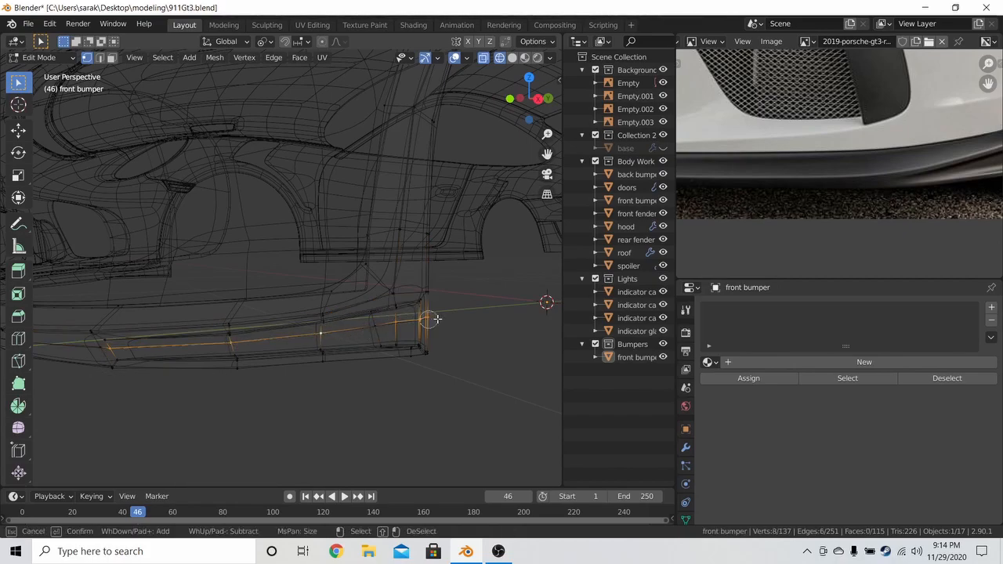
pyautogui.rightClick(374, 325)
pyautogui.press('z')
pyautogui.click(434, 327)
pyautogui.press('g')
pyautogui.press('g')
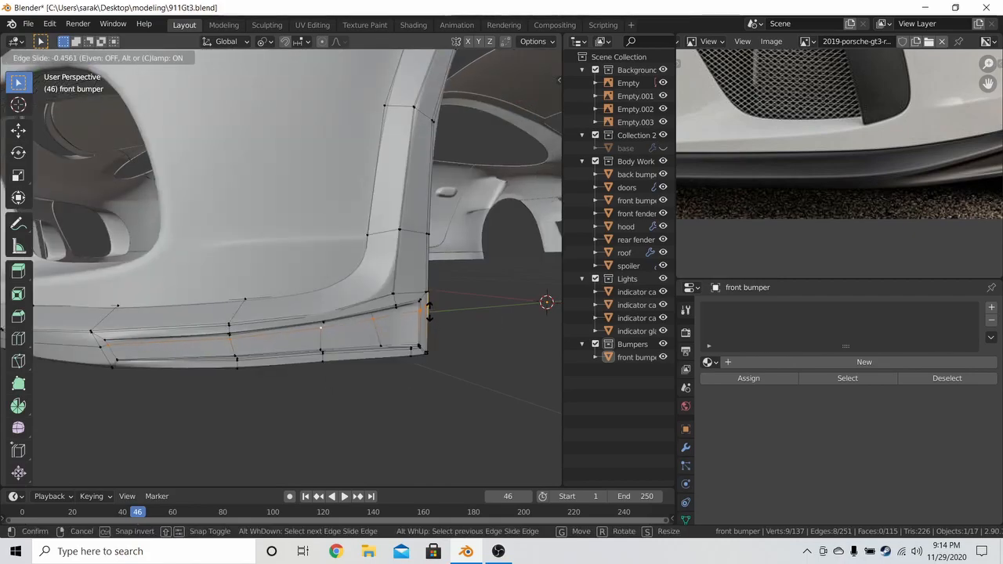
pyautogui.click(424, 302)
pyautogui.press('Tab')
pyautogui.moveTo(435, 314)
pyautogui.mouseDown(button='middle')
pyautogui.moveTo(306, 318)
pyautogui.moveTo(491, 311)
pyautogui.moveTo(434, 285)
pyautogui.moveTo(415, 248)
pyautogui.moveTo(418, 226)
pyautogui.moveTo(396, 246)
pyautogui.moveTo(408, 298)
pyautogui.mouseUp(button='middle')
pyautogui.hotkey('ctrl', 's')
# - Slide the same recess edge section further up and check the smoothed shape in Object Mode
pyautogui.press('Tab')
pyautogui.scroll(2, 415, 226)
pyautogui.press('g')
pyautogui.press('g')
pyautogui.click(417, 224)
pyautogui.press('Tab')
pyautogui.press('Tab')
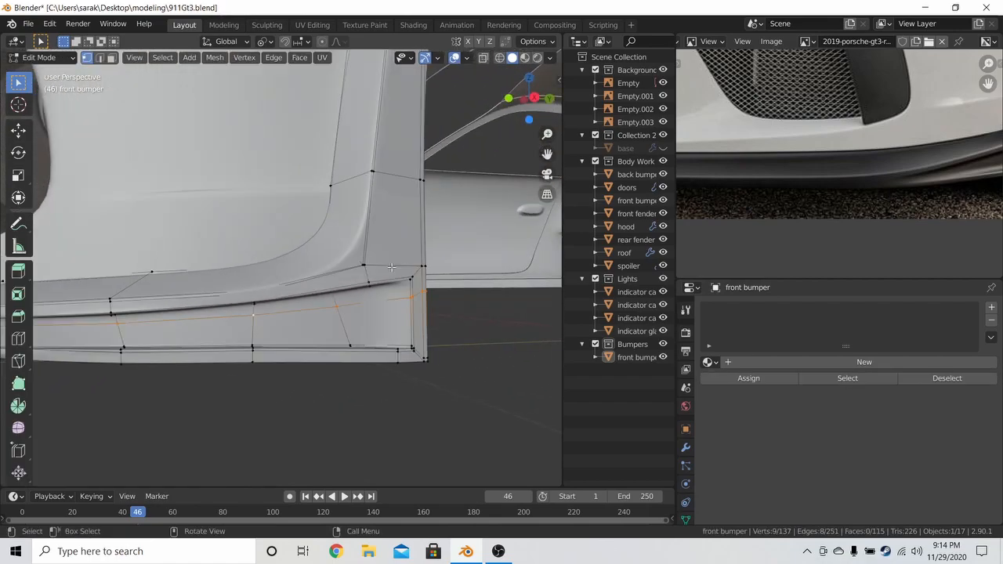
# - In wireframe, select the edge loop's vertices at the recess's rear end, slide them upward, return to solid Object Mode and save
pyautogui.press('a')
pyautogui.hotkey('shift', 'z')
pyautogui.press('c')
pyautogui.click(413, 296)
pyautogui.press('g')
pyautogui.press('g')
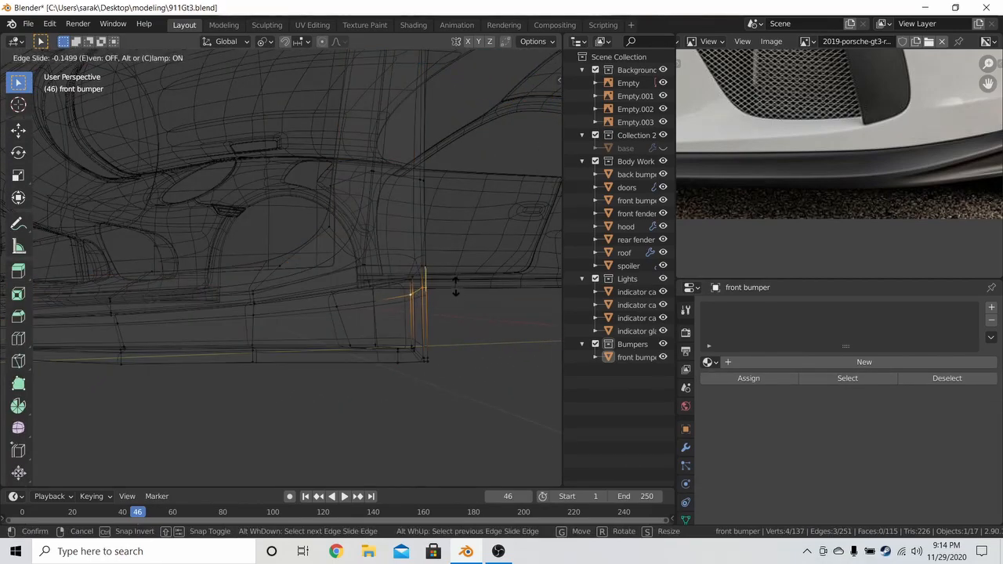
pyautogui.click(452, 272)
pyautogui.press('z')
pyautogui.click(477, 273)
pyautogui.press('Tab')
pyautogui.hotkey('ctrl', 's')
# - Readjust the edge loop vertices near the recess's rear end by sliding them along their edges
pyautogui.moveTo(411, 284)
pyautogui.mouseDown(button='middle')
pyautogui.moveTo(332, 315)
pyautogui.moveTo(372, 277)
pyautogui.moveTo(312, 327)
pyautogui.mouseUp(button='middle')
pyautogui.press('Tab')
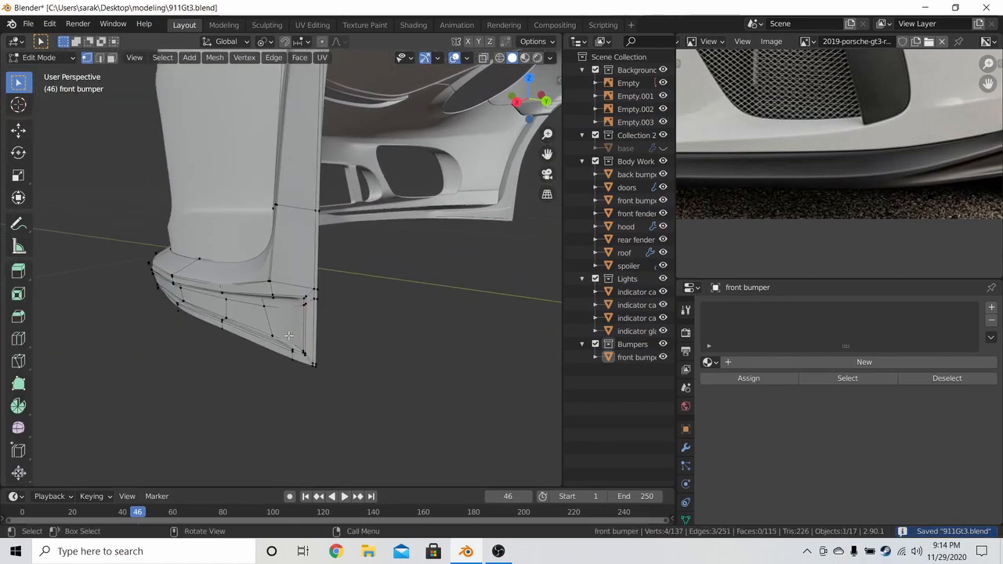
pyautogui.press('g')
pyautogui.press('g')
pyautogui.click(264, 318)
# - Select the lower edge loop's vertices at the recess's rear end, slide them down toward the bottom corner and return to Object Mode
pyautogui.press('a')
pyautogui.press('a')
pyautogui.press('c')
pyautogui.moveTo(306, 340); pyautogui.dragTo(315, 341)
pyautogui.press('g')
pyautogui.press('g')
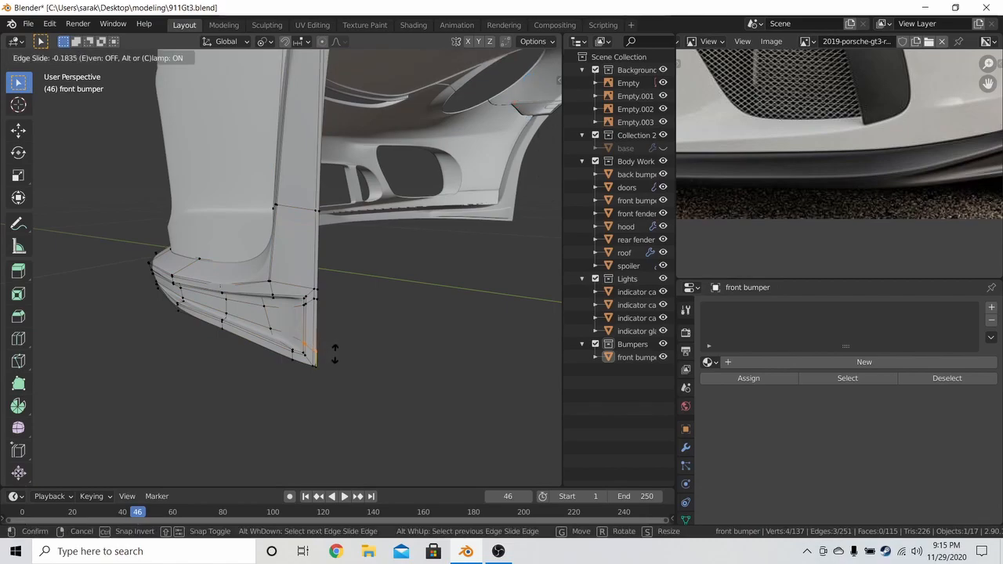
pyautogui.click(335, 362)
pyautogui.press('Tab')
# - In edit mode, move the vertices at the front of the side recess about -0.0015 m along X
pyautogui.moveTo(334, 362); pyautogui.dragTo(413, 312, button='middle')
pyautogui.moveTo(473, 323); pyautogui.dragTo(365, 319, button='middle')
pyautogui.press('Tab')
pyautogui.scroll(3, 387, 361)
pyautogui.press('g')
pyautogui.press('x')
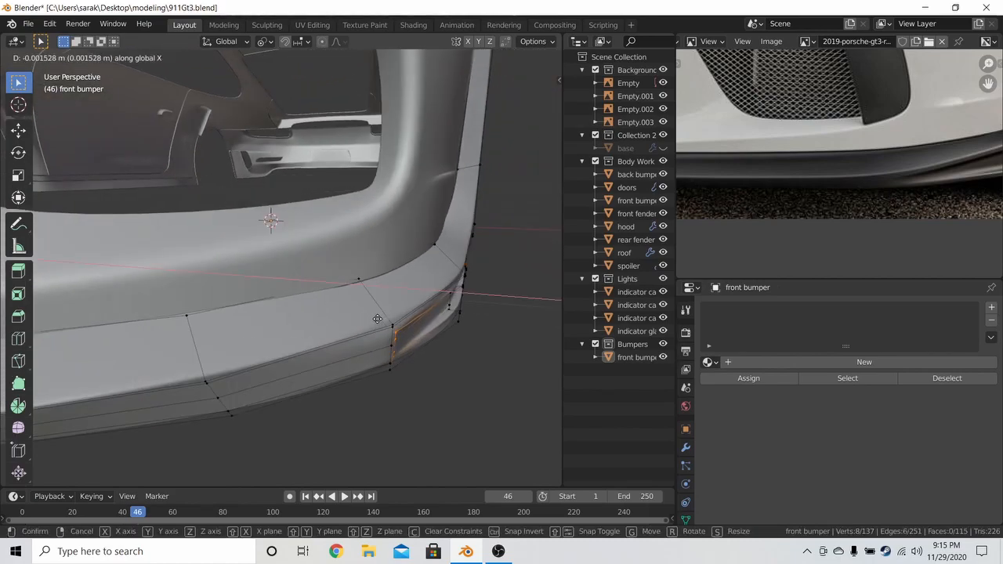
pyautogui.click(377, 319)
# - Select the four vertices at the recess's front tip in wireframe, move them along X in solid view, and save from Object Mode
pyautogui.press('z')
pyautogui.click(290, 322)
pyautogui.moveTo(274, 320); pyautogui.dragTo(346, 313, button='middle')
pyautogui.hotkey('alt', 'a')
pyautogui.press('c')
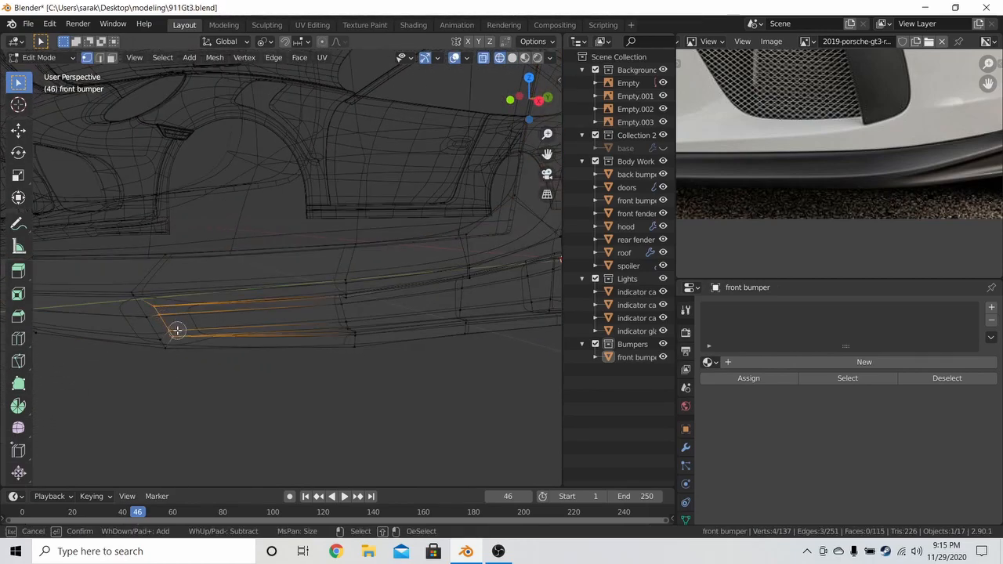
pyautogui.rightClick(177, 331)
pyautogui.moveTo(177, 331); pyautogui.dragTo(269, 330, button='middle')
pyautogui.press('z')
pyautogui.click(337, 332)
pyautogui.press('g')
pyautogui.press('x')
pyautogui.moveTo(384, 335)
pyautogui.mouseDown(button='middle')
pyautogui.moveTo(389, 370)
pyautogui.moveTo(339, 334)
pyautogui.moveTo(416, 365)
pyautogui.moveTo(424, 330)
pyautogui.moveTo(320, 287)
pyautogui.moveTo(375, 301)
pyautogui.moveTo(306, 333)
pyautogui.moveTo(369, 273)
pyautogui.moveTo(408, 293)
pyautogui.mouseUp(button='middle')
pyautogui.click(371, 342)
pyautogui.press('Tab')
pyautogui.press('a')
pyautogui.hotkey('alt', 'a')
pyautogui.hotkey('ctrl', 's')
# - Move the recess's front tip vertices along Y, return to Object Mode and save the file
pyautogui.press('Tab')
pyautogui.press('g')
pyautogui.press('y')
pyautogui.click(380, 333)
pyautogui.press('Tab')
pyautogui.hotkey('ctrl', 's')
pyautogui.scroll(5, 409, 301)
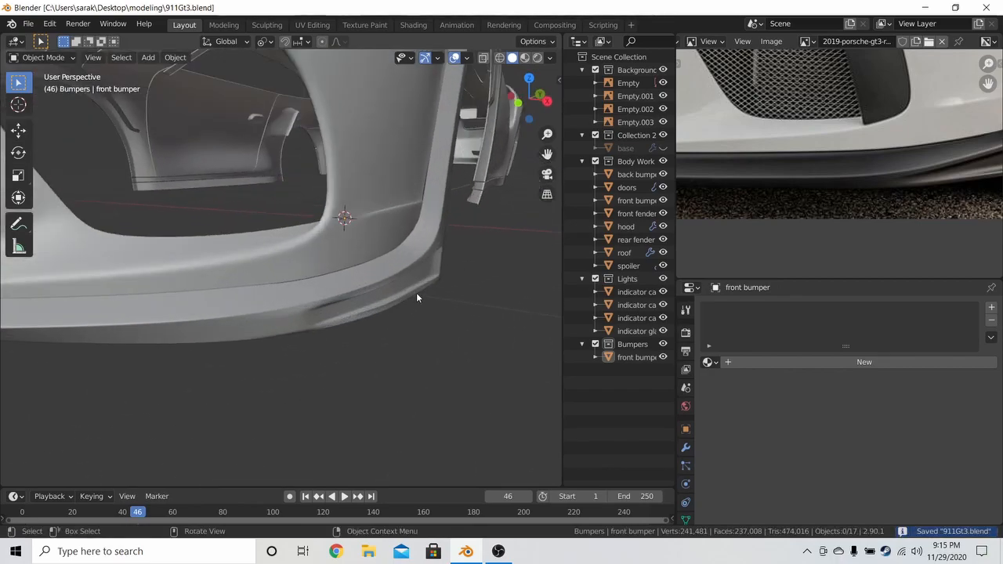
# - Select the lower trim's bottom edge loop, extrude it slightly downward along Z, return to Object Mode and save the file
pyautogui.press('Tab')
pyautogui.moveTo(491, 297); pyautogui.dragTo(270, 225, button='middle')
pyautogui.hotkey('ctrl', 'i')
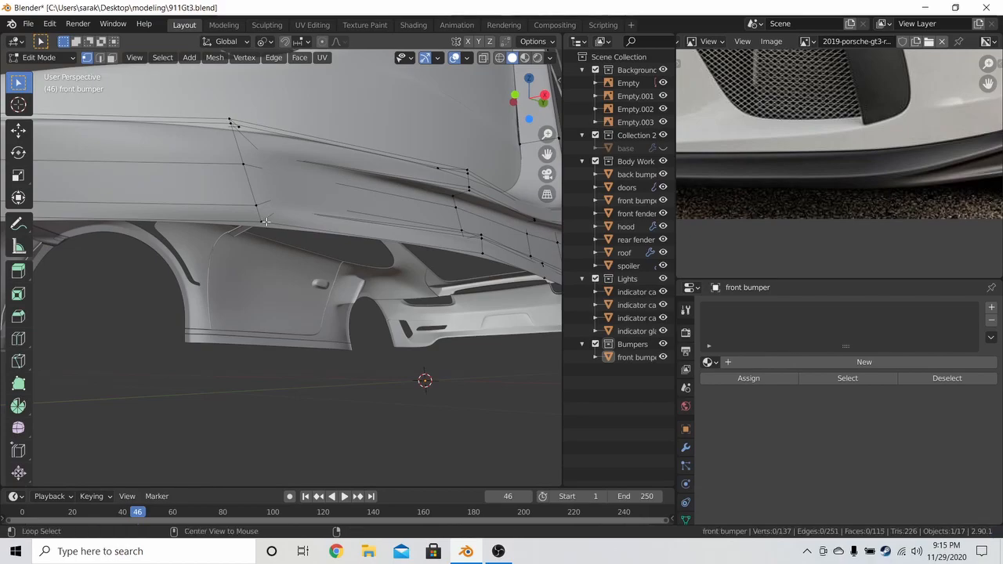
pyautogui.moveTo(393, 234); pyautogui.dragTo(380, 239, button='middle')
pyautogui.press('e')
pyautogui.press('z')
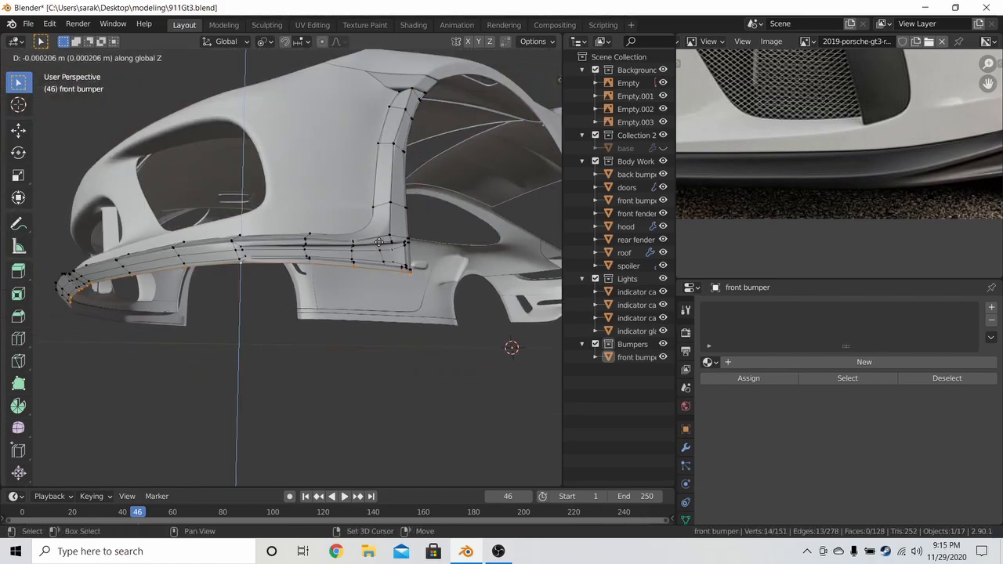
pyautogui.click(378, 247)
pyautogui.press('Tab')
pyautogui.scroll(4, 372, 249)
pyautogui.hotkey('ctrl', 's')
# - Save the file with the lower trim's extended bottom edge from Object Mode
pyautogui.moveTo(391, 251); pyautogui.dragTo(315, 260, button='middle')
pyautogui.hotkey('ctrl', 's')
pyautogui.scroll(5, 315, 259)
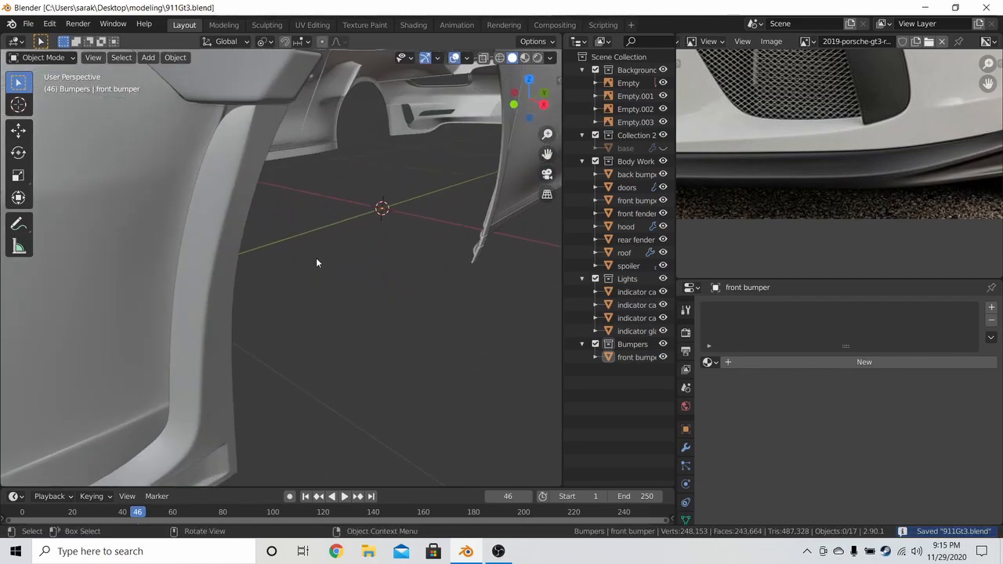
# - In the right wireframe view, knife-cut a horizontal line across the top of the wheel-arch strip, just below the side indicator
pyautogui.press('Tab')
pyautogui.keyDown('shift'); pyautogui.moveTo(274, 215); pyautogui.dragTo(322, 252, button='middle'); pyautogui.keyUp('shift')
pyautogui.press('KP_3')
pyautogui.press('z')
pyautogui.click(219, 194)
pyautogui.scroll(4, 235, 149)
pyautogui.keyDown('shift'); pyautogui.moveTo(237, 146); pyautogui.dragTo(368, 263, button='middle'); pyautogui.keyUp('shift')
pyautogui.scroll(2, 352, 313)
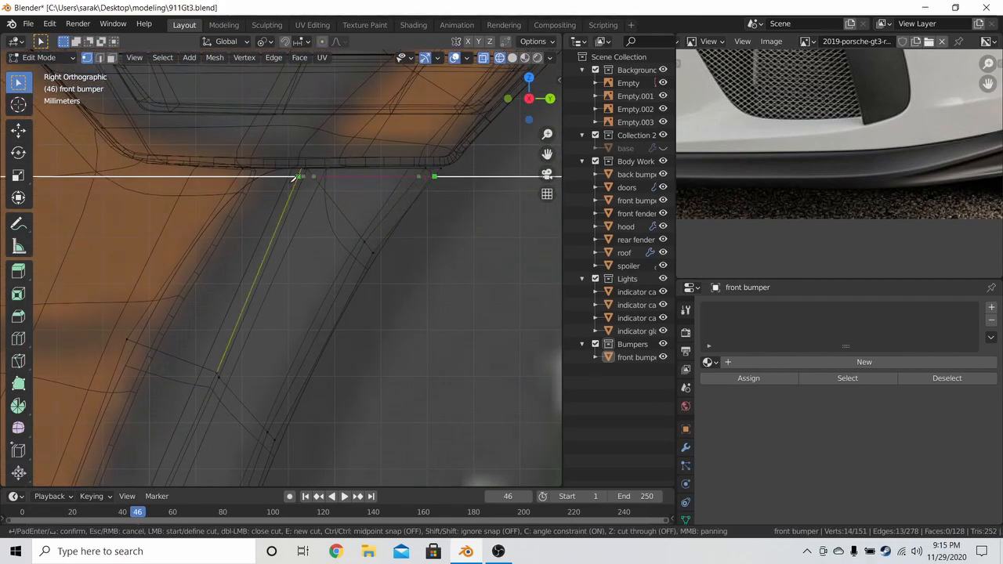
pyautogui.press('Return')
# - Restore solid shading, return to Object Mode and save the file
pyautogui.press('z')
pyautogui.click(270, 188)
pyautogui.press('Tab')
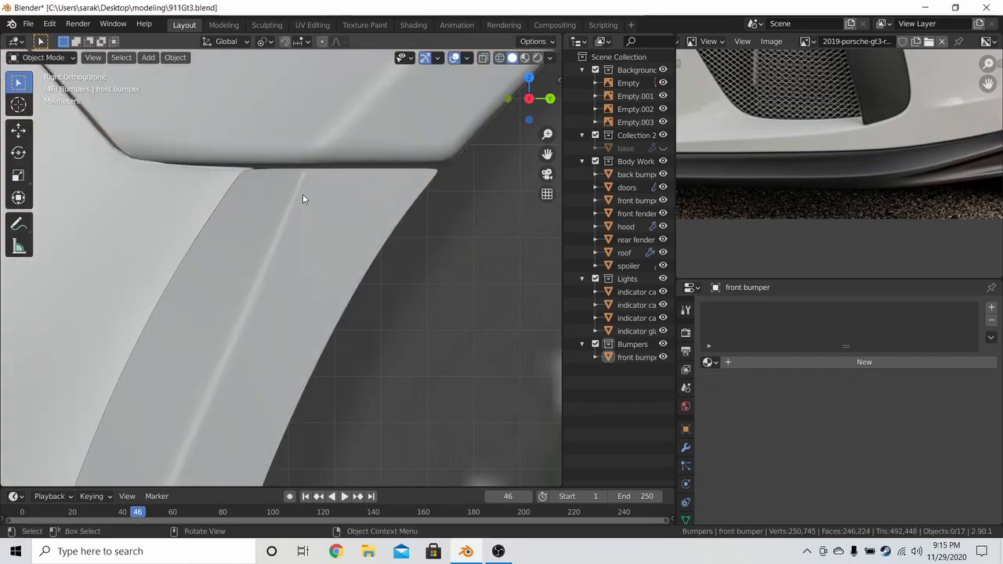
pyautogui.hotkey('ctrl', 's')
pyautogui.scroll(-3, 836, 219)
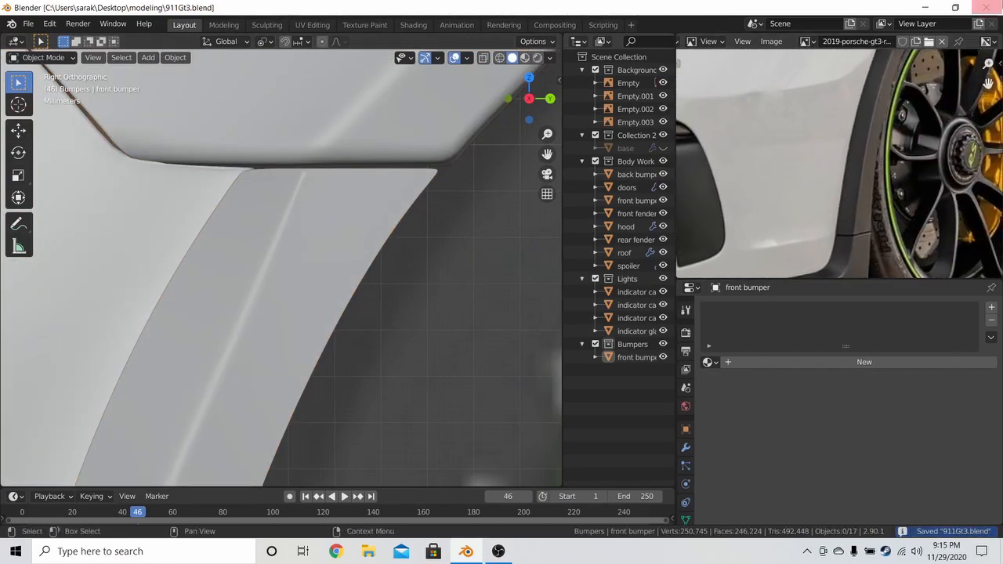
# - In the right view, move the wheel-arch strip's upper middle crease vertices about -0.005 m along Y, return to Object Mode and save
pyautogui.scroll(4, 837, 219)
pyautogui.moveTo(343, 233); pyautogui.dragTo(352, 204, button='middle')
pyautogui.scroll(-5, 422, 229)
pyautogui.press('a')
pyautogui.press('a')
pyautogui.scroll(-5, 422, 231)
pyautogui.press('Tab')
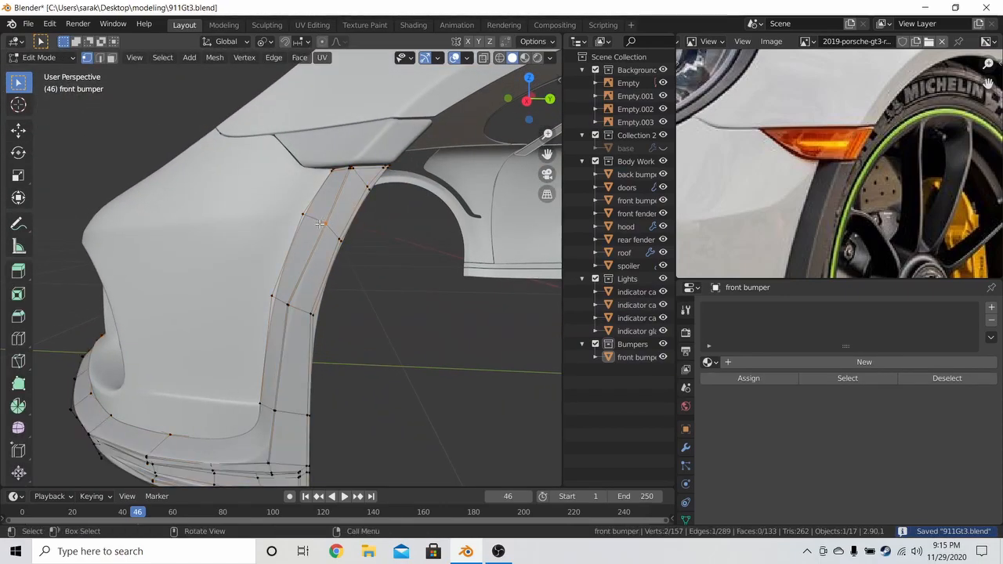
pyautogui.press('KP_3')
pyautogui.scroll(3, 397, 213)
pyautogui.press('g')
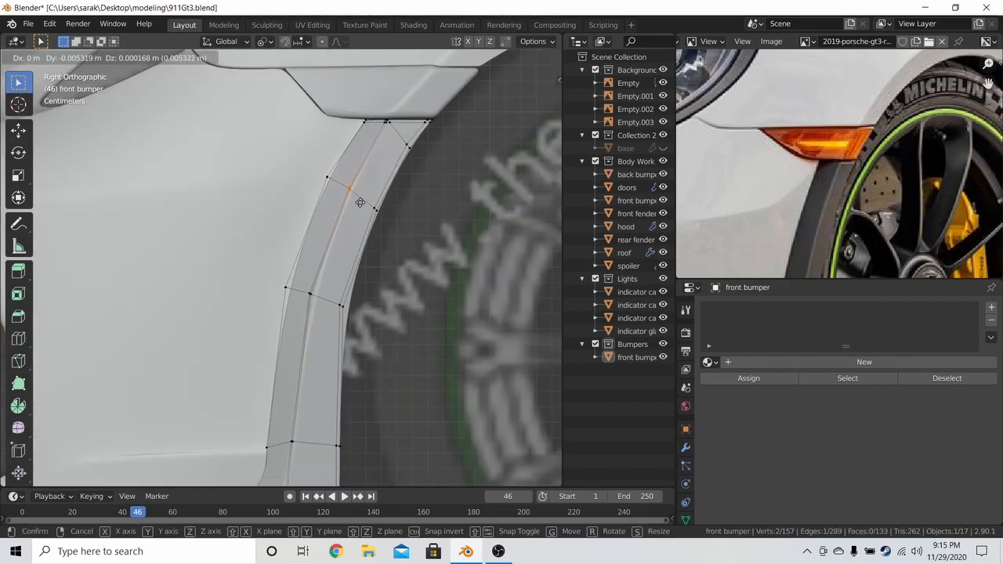
pyautogui.click(361, 203)
pyautogui.press('Tab')
pyautogui.scroll(-4, 330, 267)
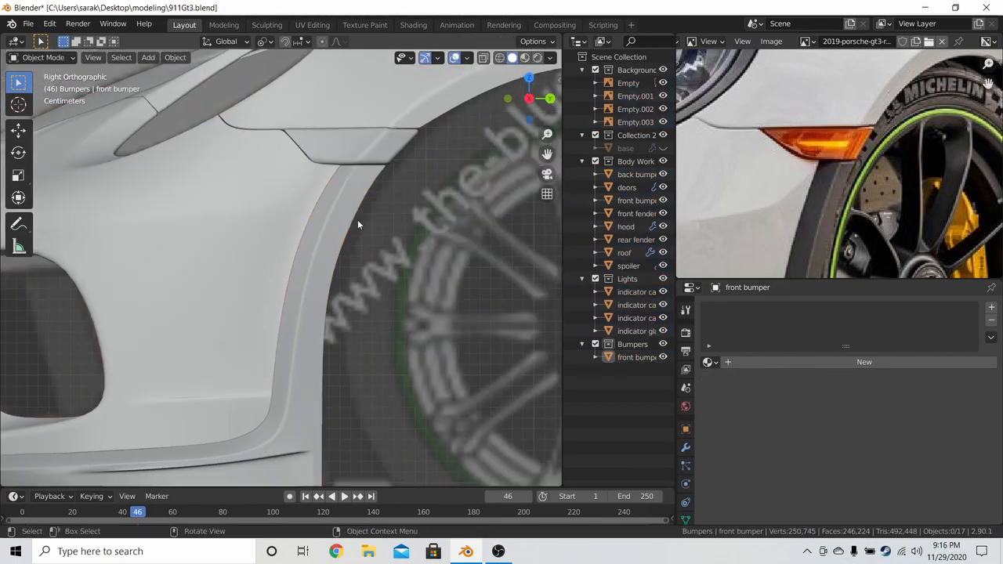
pyautogui.hotkey('ctrl', 's')
# - Examine the wheel-arch trim and the seam near its lower end on the model and in the reference photo
pyautogui.moveTo(335, 248); pyautogui.dragTo(371, 295, button='middle')
pyautogui.scroll(-2, 348, 274)
pyautogui.scroll(-3, 420, 269)
pyautogui.scroll(6, 371, 299)
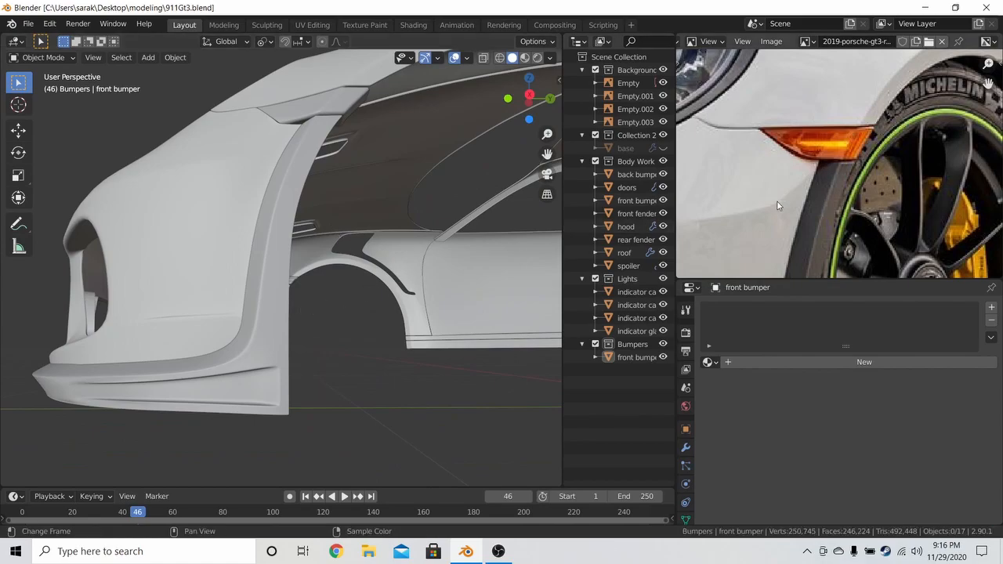
pyautogui.moveTo(811, 197); pyautogui.dragTo(882, 148, button='middle')
pyautogui.scroll(-1, 883, 149)
pyautogui.moveTo(885, 265); pyautogui.dragTo(867, 185, button='middle')
pyautogui.scroll(-1, 867, 185)
pyautogui.scroll(4, 880, 176)
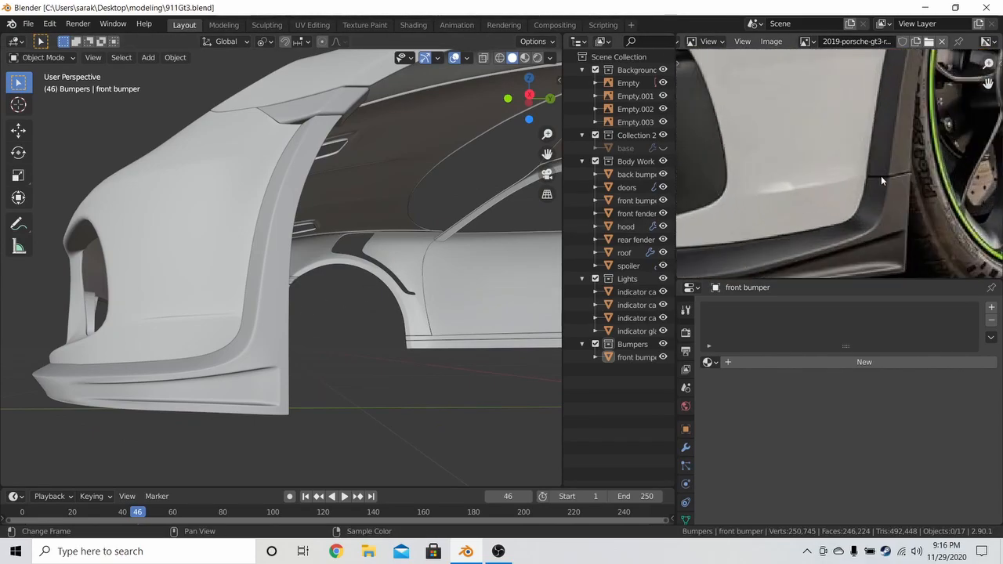
# - In edit mode, select the cross edge loop on the lower wheel-arch strip and flatten it by scaling to 0 along Z
pyautogui.press('Tab')
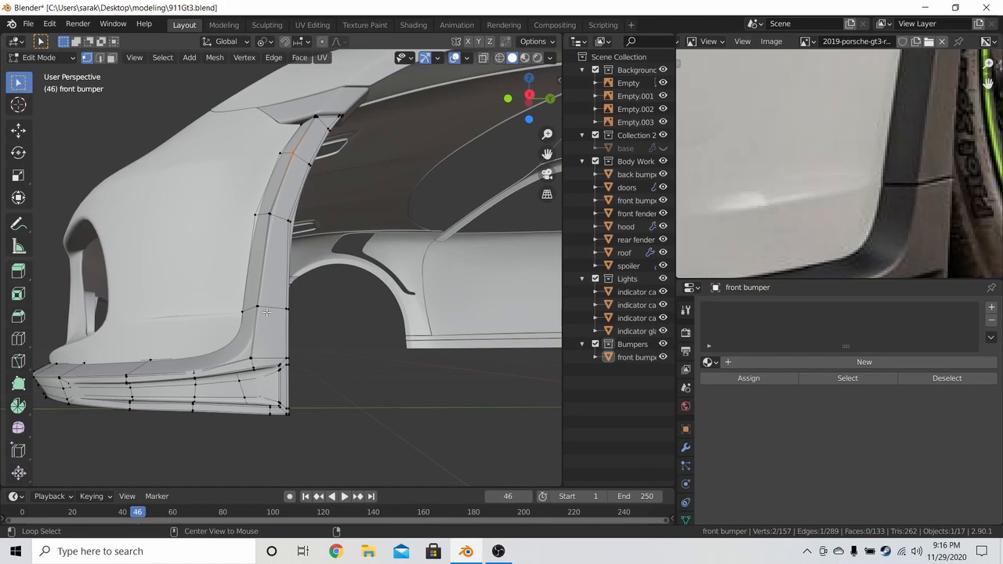
pyautogui.press('KP_3')
pyautogui.scroll(5, 267, 313)
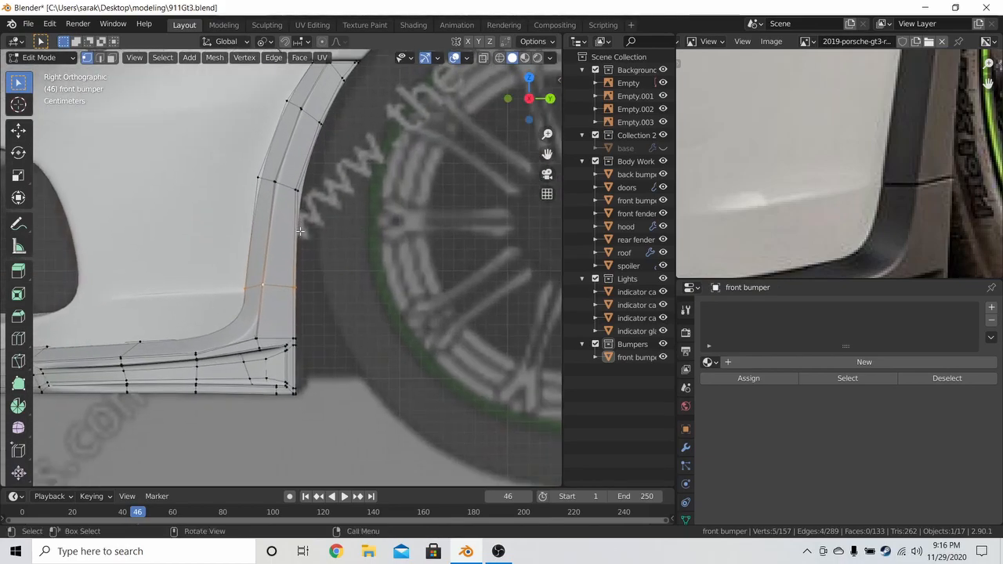
pyautogui.press('s')
pyautogui.press('z')
pyautogui.press('Return')
# - Edge-slide the cross loop down the strip in wireframe and flatten it again along Z
pyautogui.press('z')
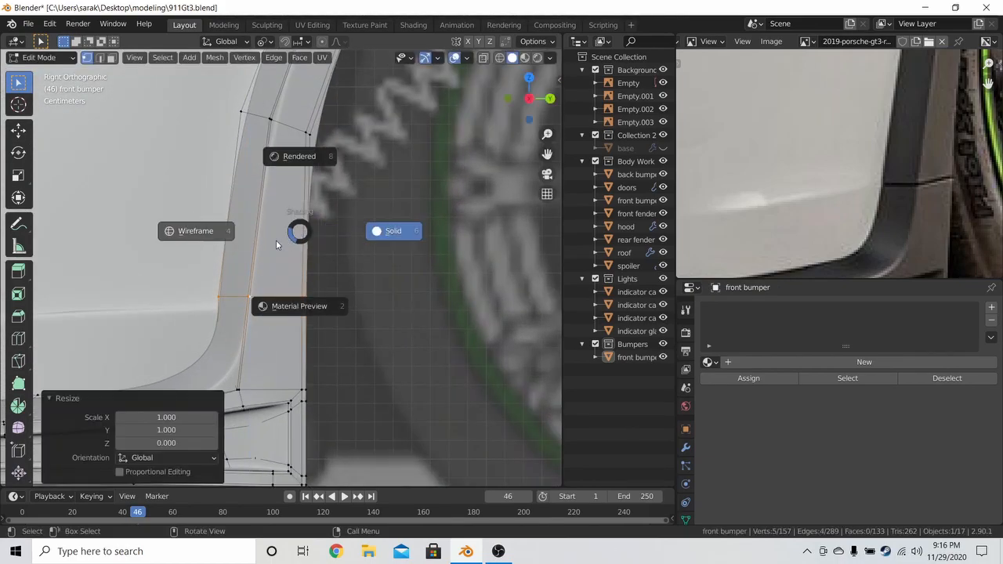
pyautogui.click(266, 241)
pyautogui.press('g')
pyautogui.press('g')
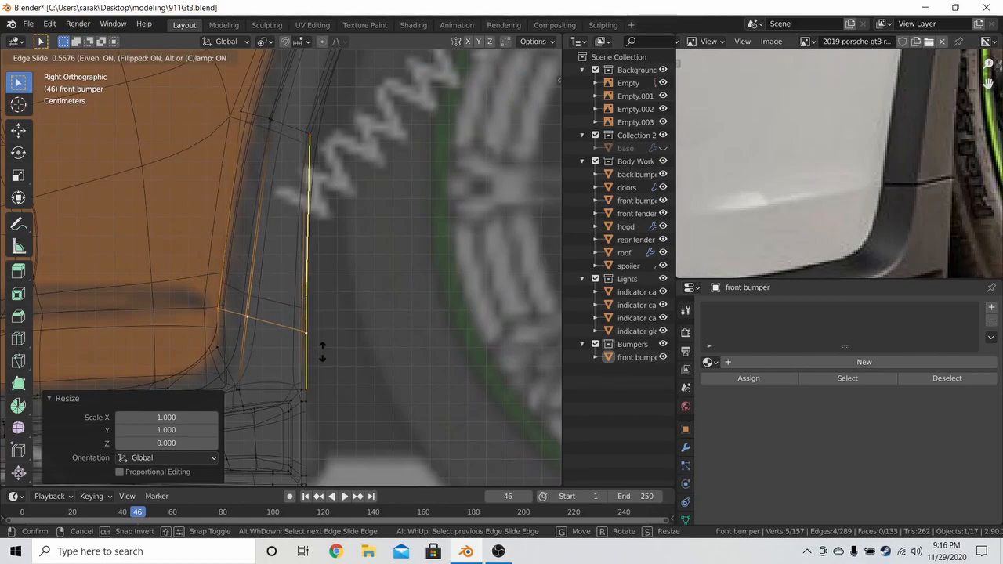
pyautogui.click(321, 351)
pyautogui.press('s')
pyautogui.click(318, 350)
pyautogui.press('z')
pyautogui.click(275, 359)
# - Align the cross loop with the reference seam by moving it 0.005611 m, and then -0.001543 m, along Z
pyautogui.press('g')
pyautogui.press('z')
pyautogui.click(332, 282)
pyautogui.press('z')
pyautogui.click(376, 286)
pyautogui.press('g')
pyautogui.press('z')
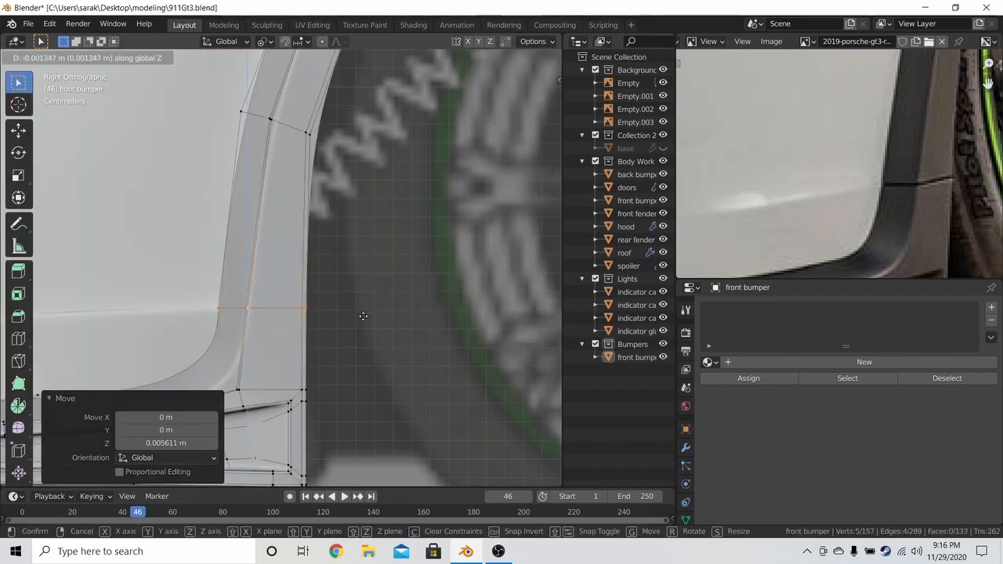
pyautogui.click(363, 316)
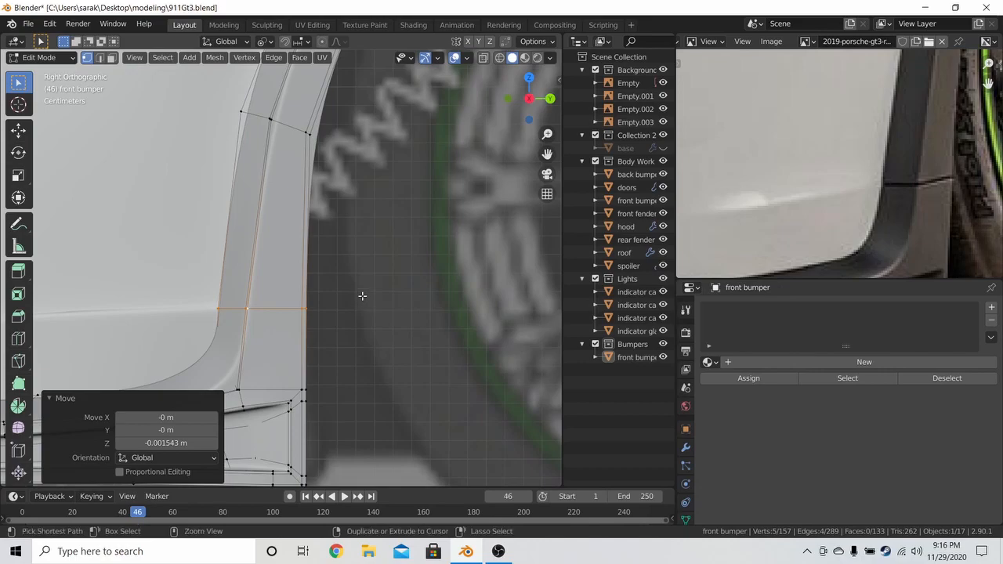
# - Bevel the cross loop with a width of 0.000795 m and one segment, and delete the resulting narrow faces to open the seam
pyautogui.hotkey('ctrl', 'b')
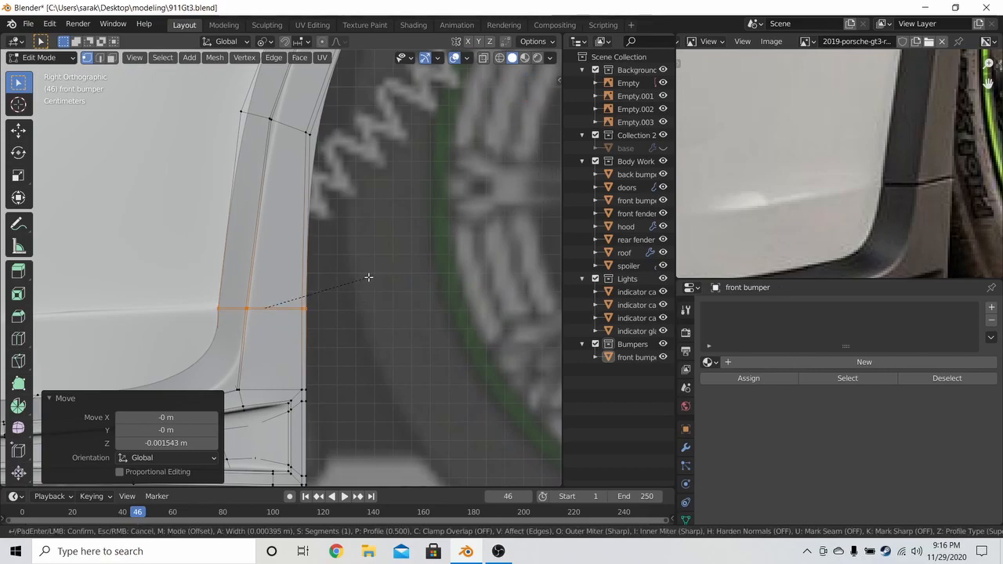
pyautogui.click(375, 276)
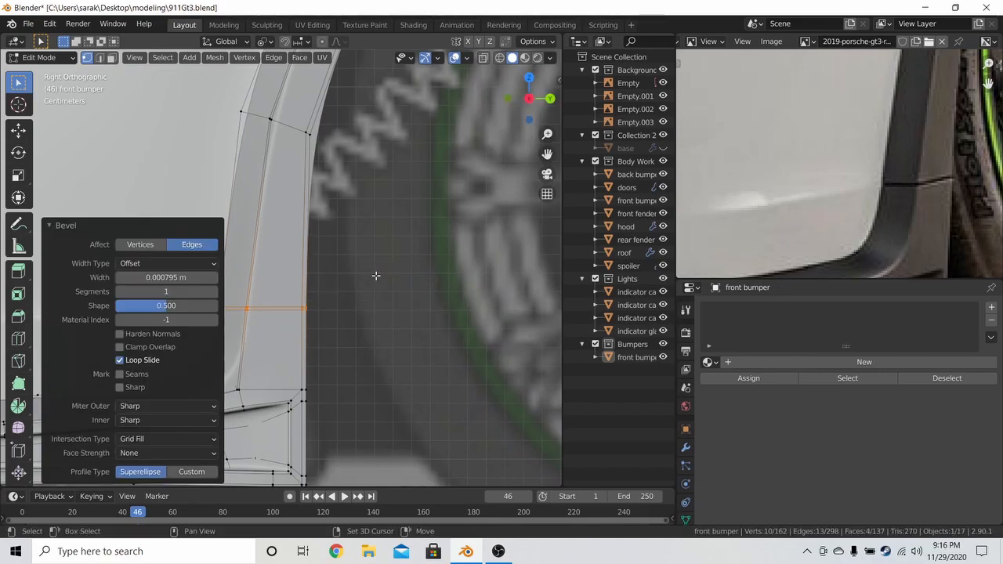
pyautogui.press('x')
pyautogui.click(376, 276)
# - Add supporting edge loops directly above and below the seam gap, return to Object Mode and save the file
pyautogui.hotkey('ctrl', 'r')
pyautogui.click(273, 269)
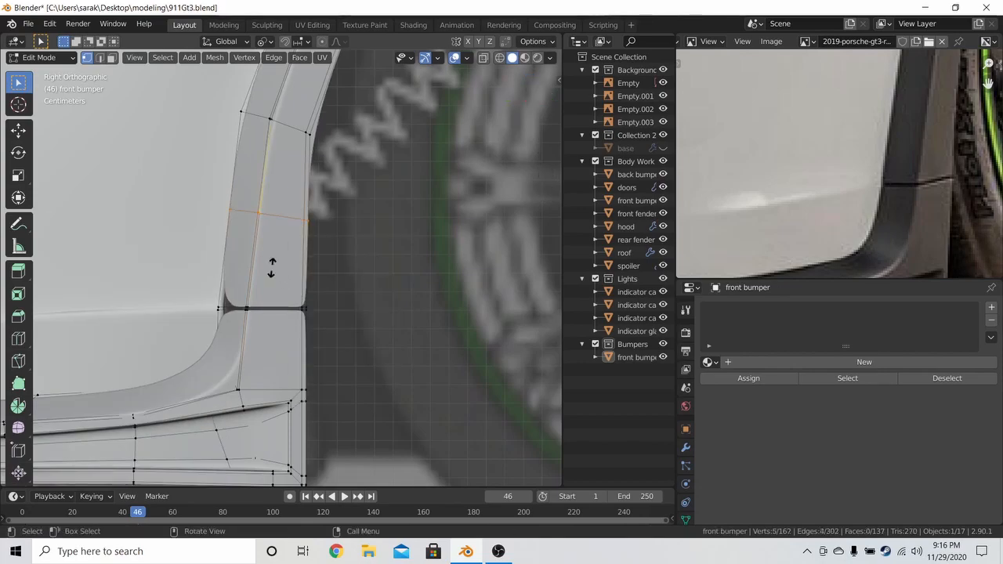
pyautogui.click(263, 375)
pyautogui.hotkey('ctrl', 'r')
pyautogui.click(250, 337)
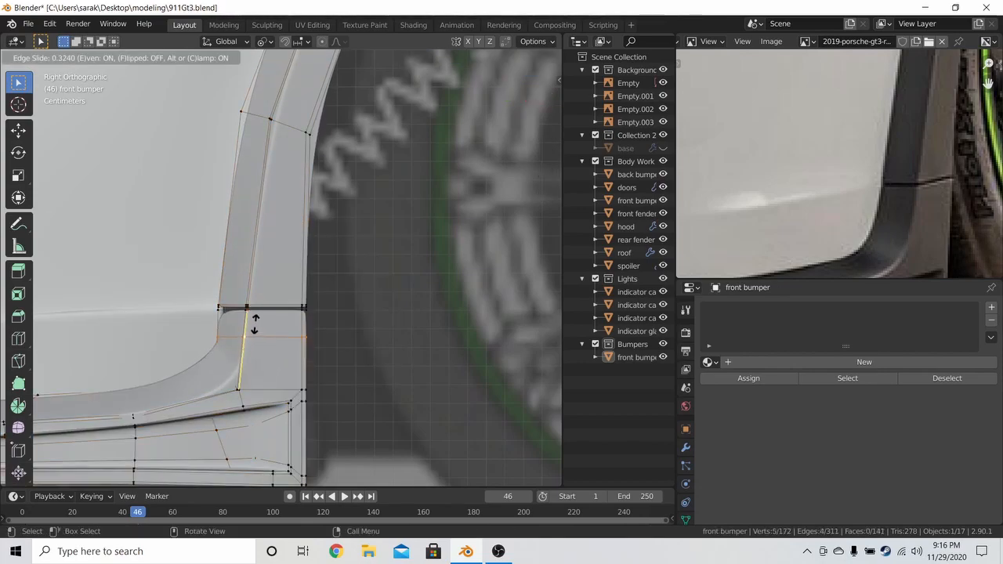
pyautogui.click(287, 228)
pyautogui.press('z')
pyautogui.click(349, 237)
pyautogui.press('Tab')
pyautogui.hotkey('ctrl', 's')
pyautogui.moveTo(351, 238); pyautogui.dragTo(390, 257, button='middle')
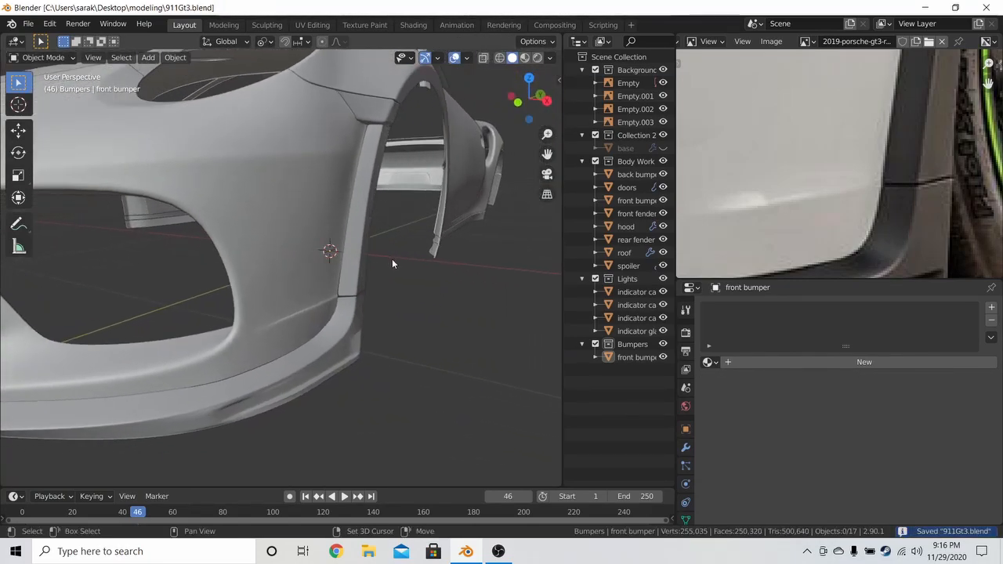
# - Add a lengthwise edge loop to the upper wheel-arch strip close to its inner edge, return to Object Mode and save
pyautogui.scroll(4, 390, 257)
pyautogui.press('Tab')
pyautogui.hotkey('ctrl', 'r')
pyautogui.click(420, 316)
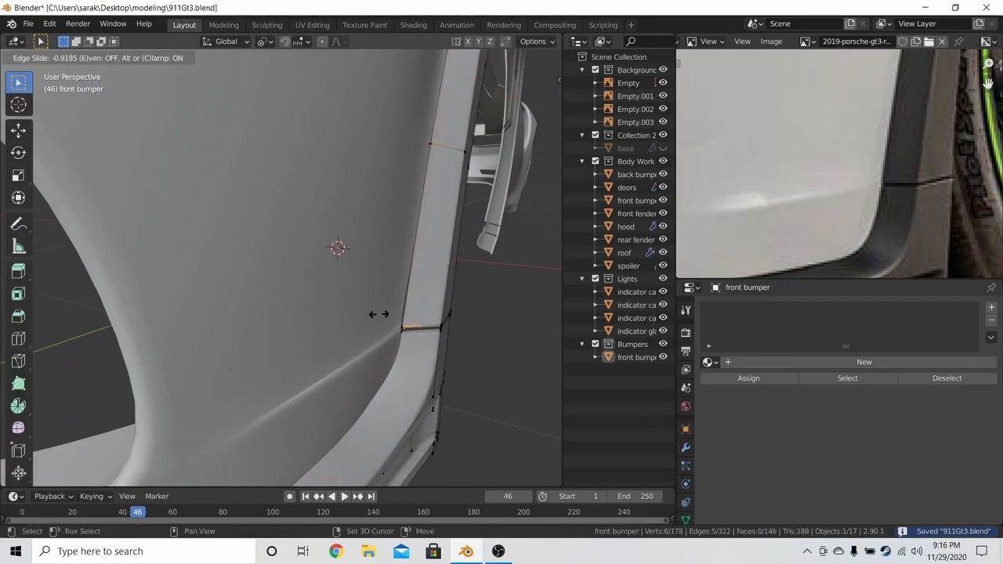
pyautogui.click(377, 343)
pyautogui.press('Tab')
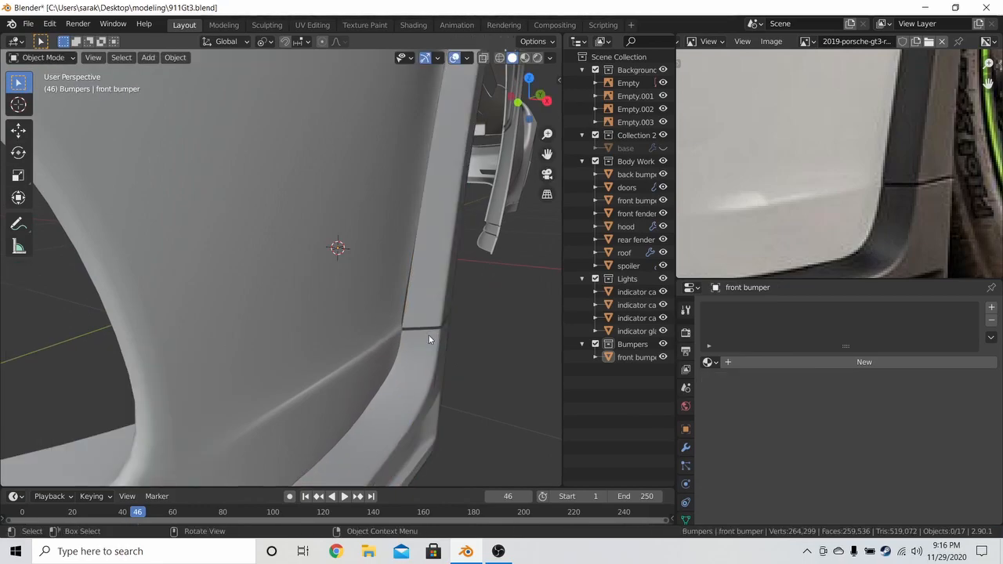
pyautogui.scroll(-5, 439, 329)
pyautogui.hotkey('ctrl', 's')
pyautogui.moveTo(417, 300); pyautogui.dragTo(451, 262, button='middle')
pyautogui.scroll(-6, 396, 290)
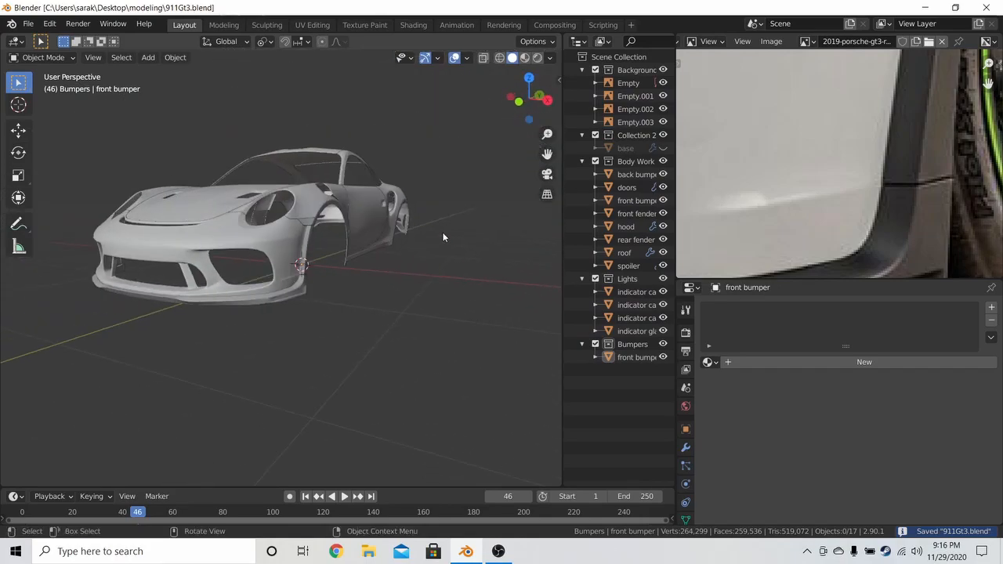
# - Preview the car body with MatCap viewport lighting and switch back to Studio lighting
pyautogui.moveTo(409, 233); pyautogui.dragTo(340, 239, button='middle')
pyautogui.click(550, 57)
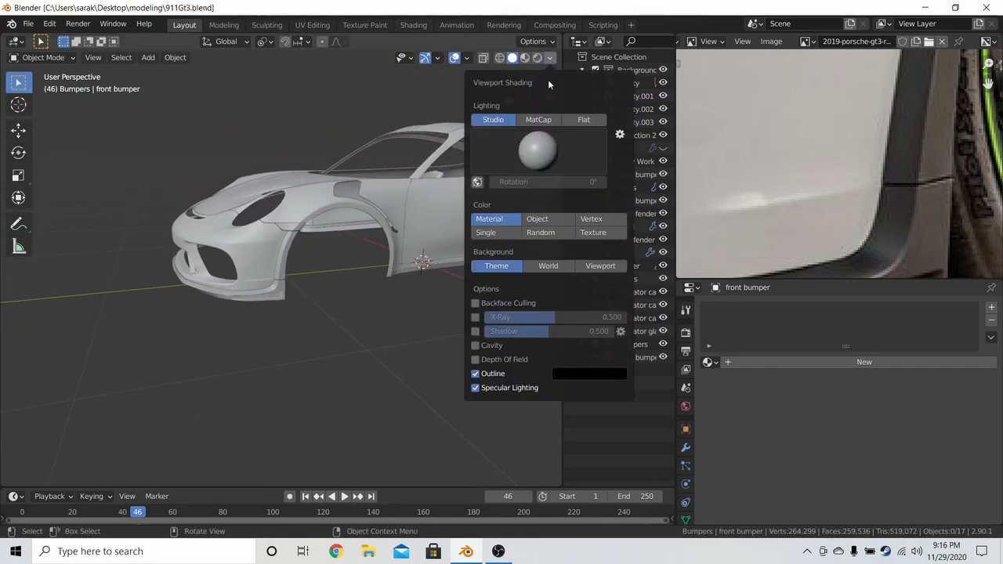
pyautogui.click(540, 118)
pyautogui.moveTo(408, 228)
pyautogui.mouseDown(button='middle')
pyautogui.moveTo(363, 242)
pyautogui.moveTo(351, 208)
pyautogui.moveTo(349, 239)
pyautogui.moveTo(445, 228)
pyautogui.moveTo(427, 273)
pyautogui.mouseUp(button='middle')
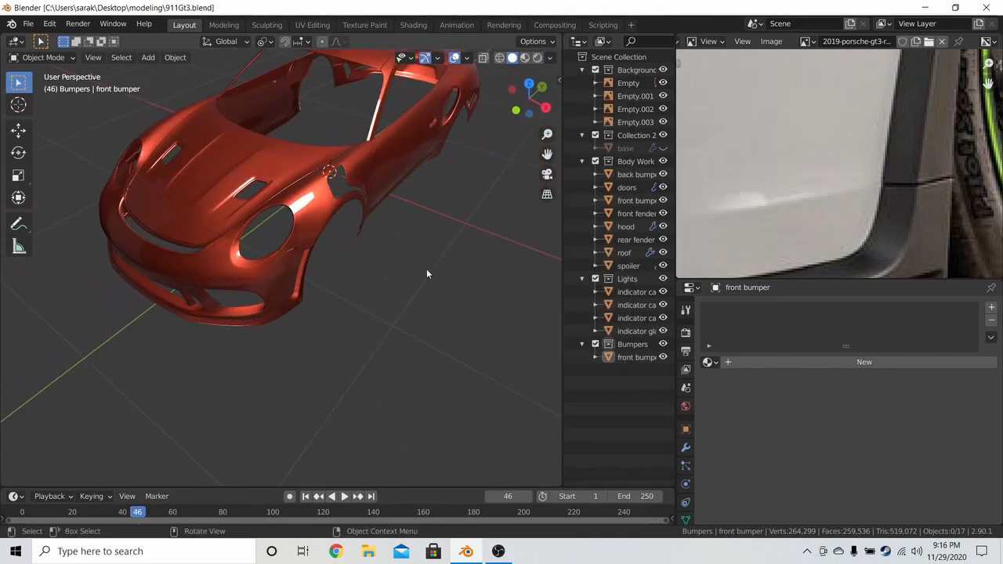
pyautogui.click(551, 58)
pyautogui.click(488, 117)
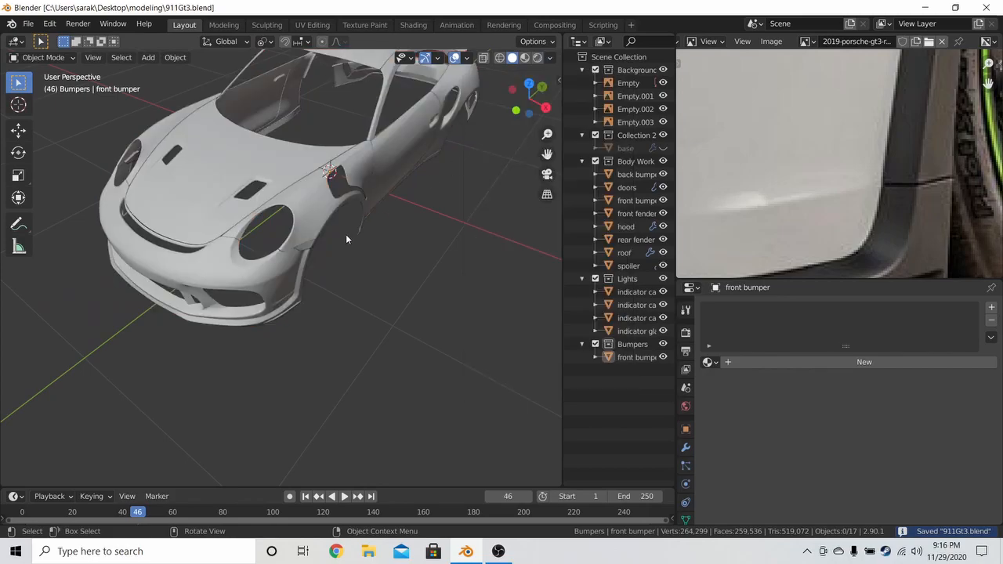
# - Switch the reference image to 5oH1Ys1.jpg and bring its side intake and lower trim into view
pyautogui.scroll(3, 351, 232)
pyautogui.moveTo(707, 179)
pyautogui.mouseDown(button='middle')
pyautogui.moveTo(765, 159)
pyautogui.moveTo(854, 82)
pyautogui.mouseUp(button='middle')
pyautogui.click(802, 42)
pyautogui.click(811, 76)
pyautogui.scroll(-5, 787, 133)
pyautogui.scroll(-3, 854, 82)
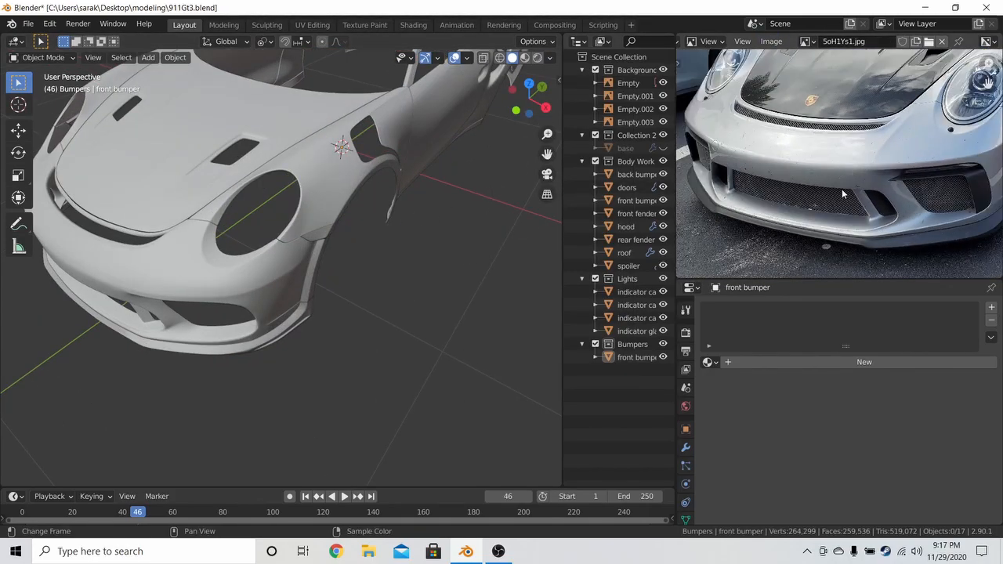
pyautogui.scroll(2, 844, 195)
pyautogui.moveTo(843, 204); pyautogui.dragTo(735, 210, button='middle')
pyautogui.moveTo(267, 304); pyautogui.dragTo(353, 271, button='middle')
pyautogui.moveTo(878, 200); pyautogui.dragTo(798, 200, button='middle')
pyautogui.moveTo(954, 207); pyautogui.dragTo(866, 228, button='middle')
# - Examine the lower trim's front surface near the side recess in Object and Edit Mode, and save the file
pyautogui.moveTo(367, 375); pyautogui.dragTo(326, 329, button='middle')
pyautogui.hotkey('ctrl', 's')
pyautogui.scroll(5, 345, 317)
pyautogui.scroll(4, 260, 406)
pyautogui.moveTo(258, 406); pyautogui.dragTo(383, 354, button='middle')
pyautogui.press('Tab')
pyautogui.moveTo(458, 384); pyautogui.dragTo(446, 316, button='middle')
pyautogui.press('Tab')
pyautogui.hotkey('ctrl', 's')
pyautogui.scroll(2, 456, 289)
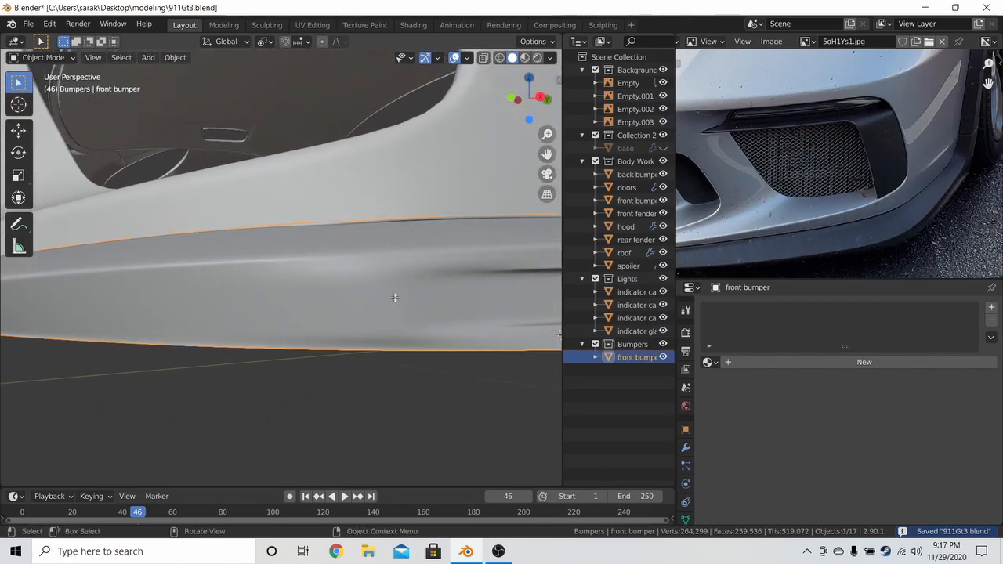
# - Try to slide the middle vertex of the cross edge in front of the side recess upward along its edge
pyautogui.press('Tab')
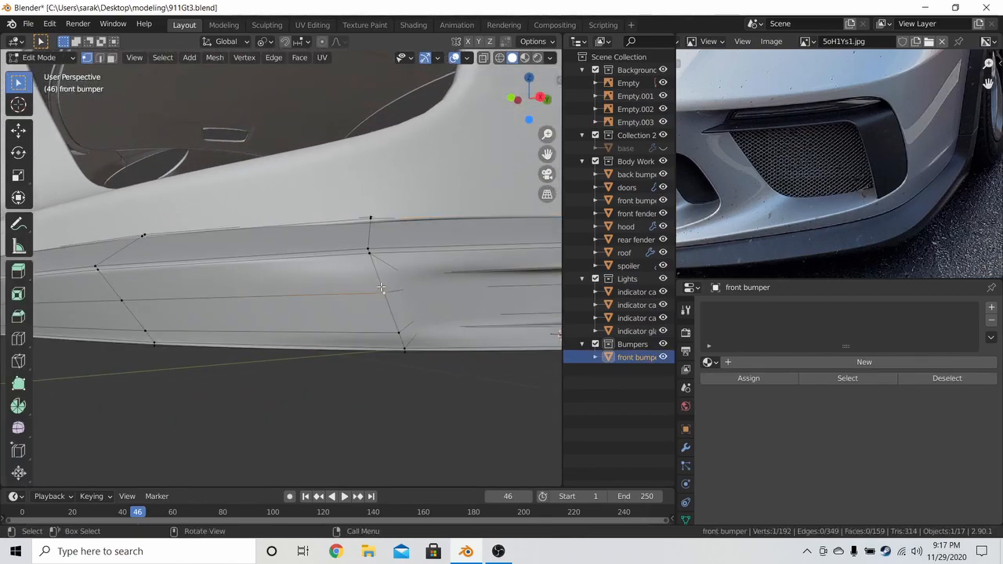
pyautogui.hotkey('shift', 'v')
pyautogui.click(366, 245)
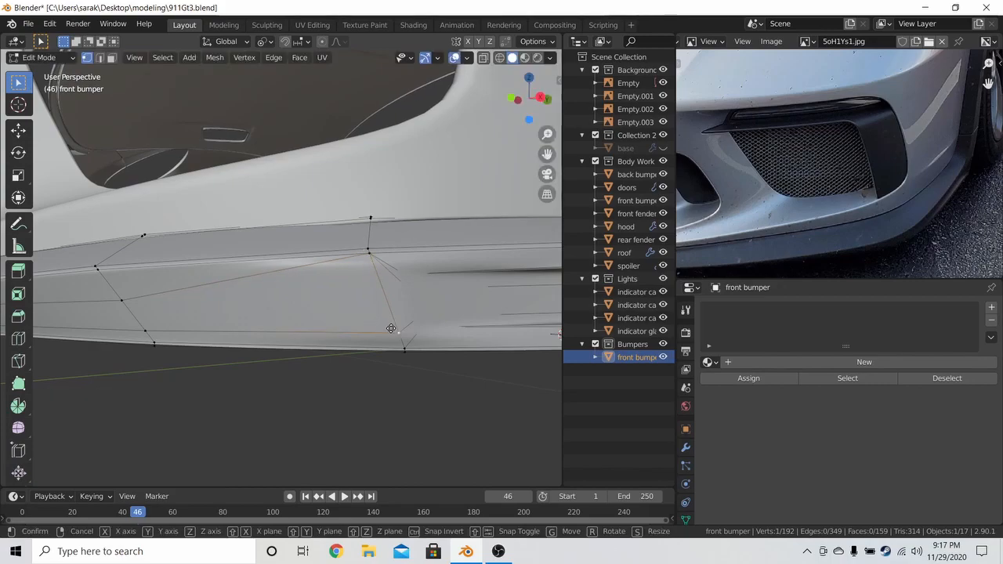
pyautogui.press('Tab')
pyautogui.scroll(-2, 435, 328)
pyautogui.press('Tab')
pyautogui.press('Tab')
pyautogui.press('Tab')
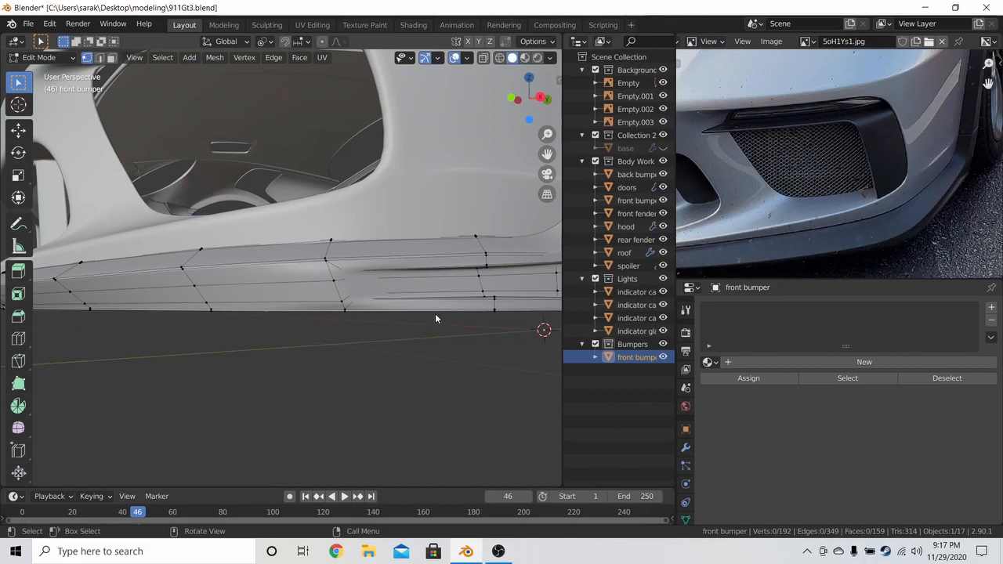
# - Return to Object Mode, save the file and examine the front bumper from several angles
pyautogui.press('Tab')
pyautogui.click(436, 314)
pyautogui.hotkey('ctrl', 's')
pyautogui.moveTo(436, 311); pyautogui.dragTo(502, 342, button='middle')
pyautogui.scroll(-5, 355, 311)
pyautogui.scroll(-1, 480, 320)
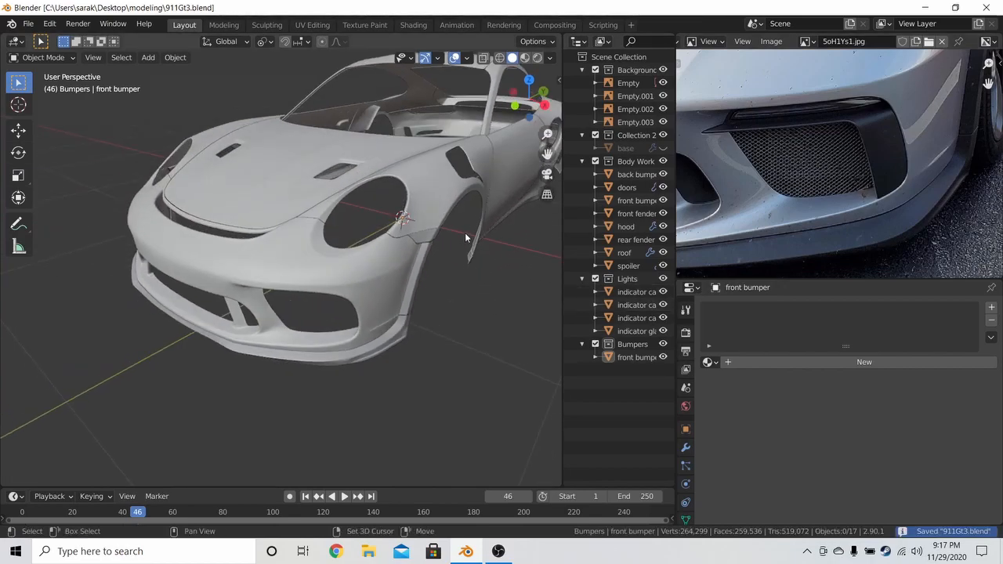
pyautogui.scroll(-4, 420, 254)
pyautogui.moveTo(443, 240)
pyautogui.mouseDown(button='middle')
pyautogui.moveTo(434, 274)
pyautogui.moveTo(372, 252)
pyautogui.moveTo(419, 221)
pyautogui.moveTo(455, 247)
pyautogui.mouseUp(button='middle')
pyautogui.moveTo(437, 324)
pyautogui.mouseDown(button='middle')
pyautogui.moveTo(392, 327)
pyautogui.moveTo(320, 309)
pyautogui.moveTo(430, 312)
pyautogui.moveTo(439, 324)
pyautogui.mouseUp(button='middle')
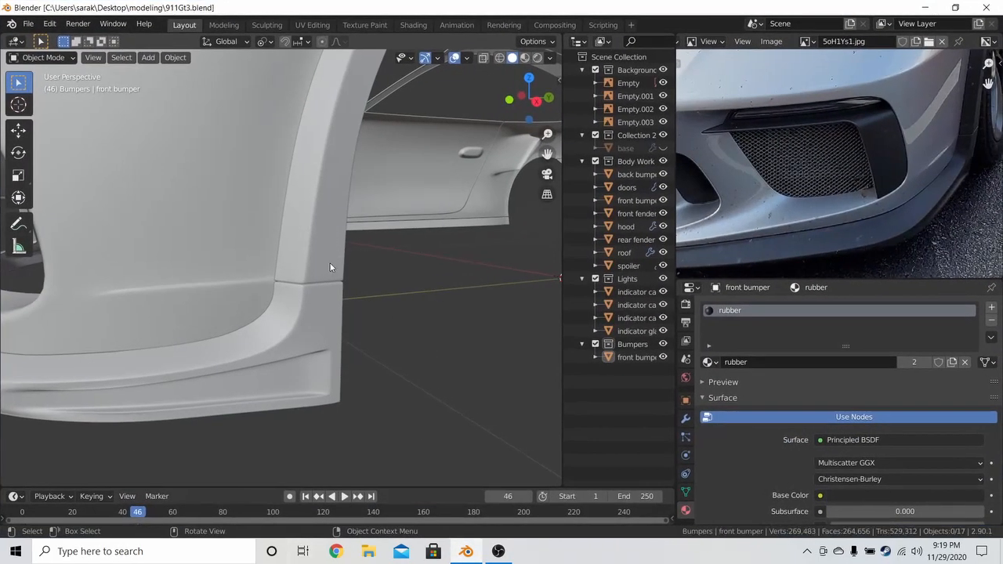
# - In edit mode, select the edge loop along the back of the wheel-arch strip's seam, return to Object Mode and save
pyautogui.moveTo(332, 264); pyautogui.dragTo(363, 315, button='middle')
pyautogui.press('Tab')
pyautogui.moveTo(403, 264); pyautogui.dragTo(374, 255, button='middle')
pyautogui.hotkey('alt', 'a')
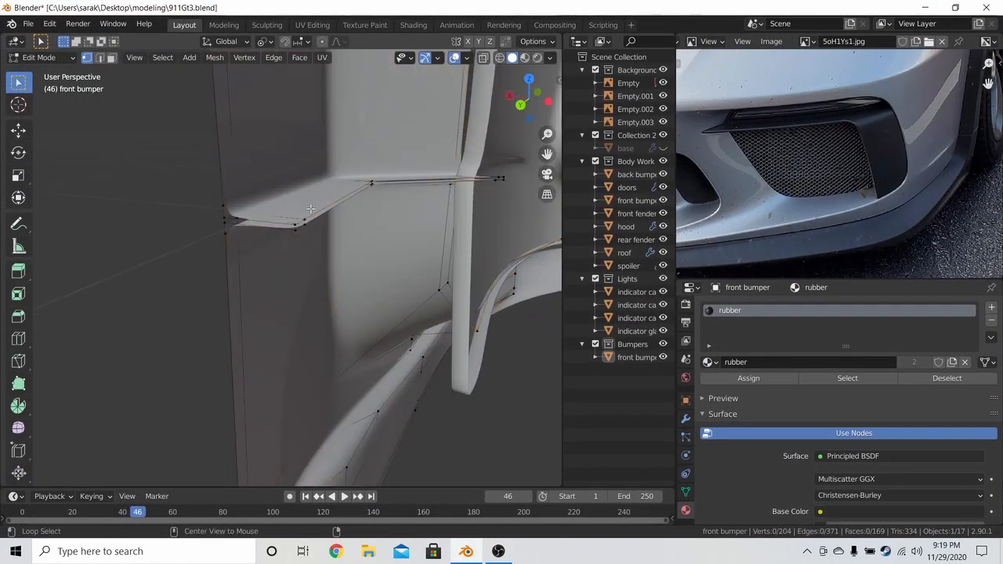
pyautogui.moveTo(235, 213); pyautogui.dragTo(365, 189, button='middle')
pyautogui.hotkey('alt', 'a')
pyautogui.keyDown('alt'); pyautogui.keyDown('shift'); pyautogui.click(428, 179); pyautogui.keyUp('shift'); pyautogui.keyUp('alt')
pyautogui.moveTo(425, 231); pyautogui.dragTo(354, 195, button='middle')
pyautogui.press('Tab')
pyautogui.scroll(3, 354, 195)
pyautogui.hotkey('ctrl', 's')
pyautogui.moveTo(380, 162); pyautogui.dragTo(456, 167, button='middle')
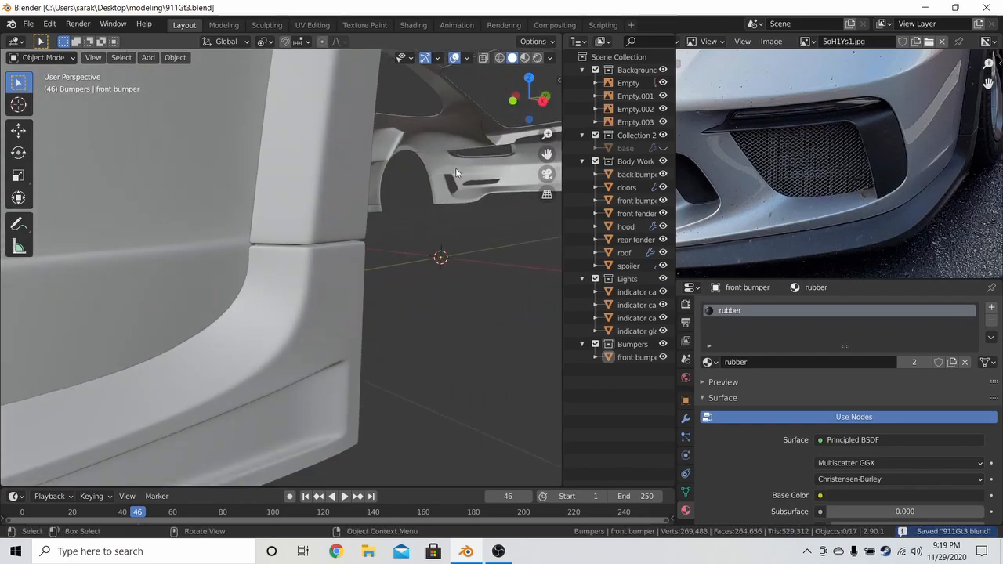